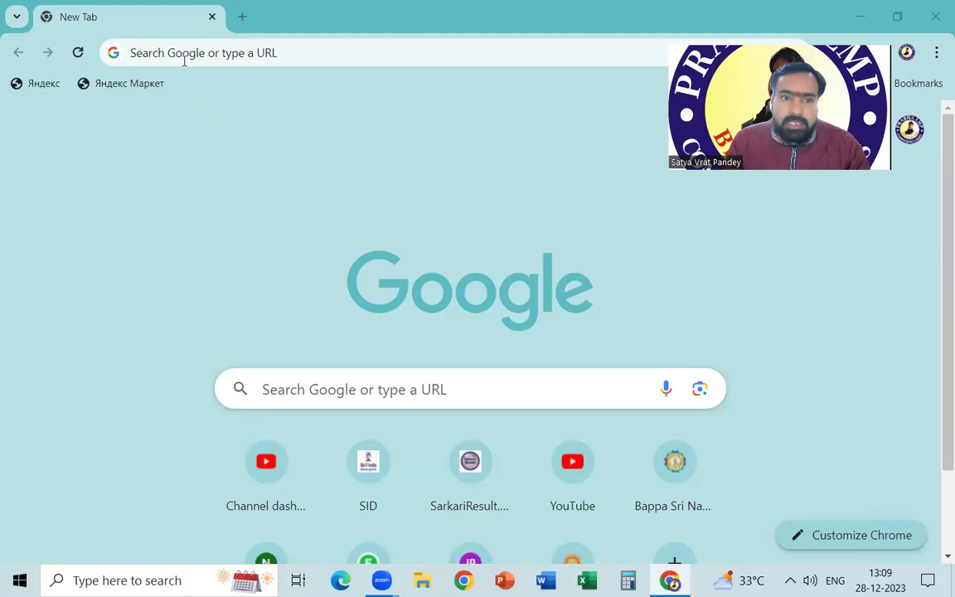
Search Google for 'sarkari result' by typing 'sarkari' and picking the suggestion.
{"action": "left_click", "coordinate": [398, 384]}
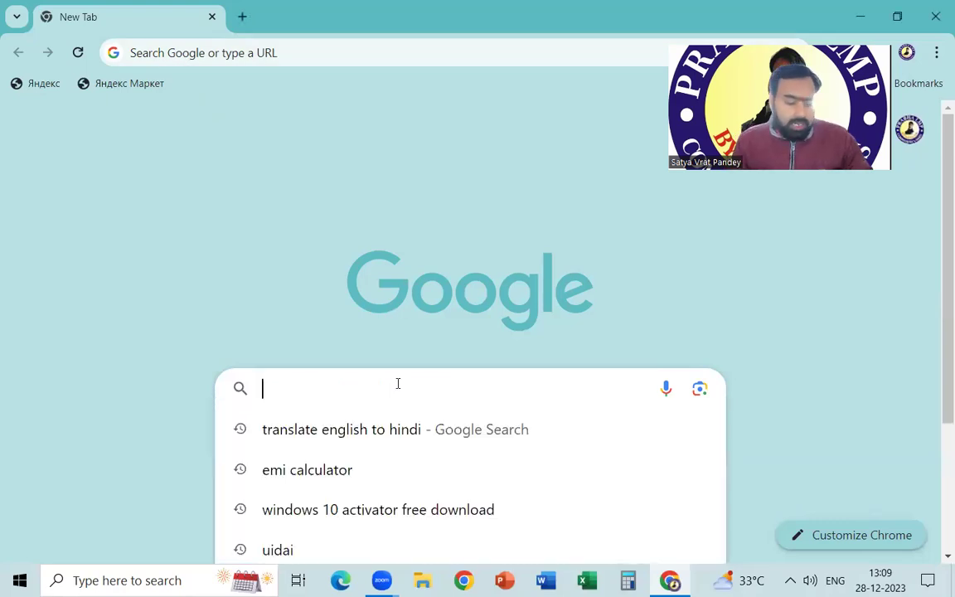
{"action": "type", "text": "s"}
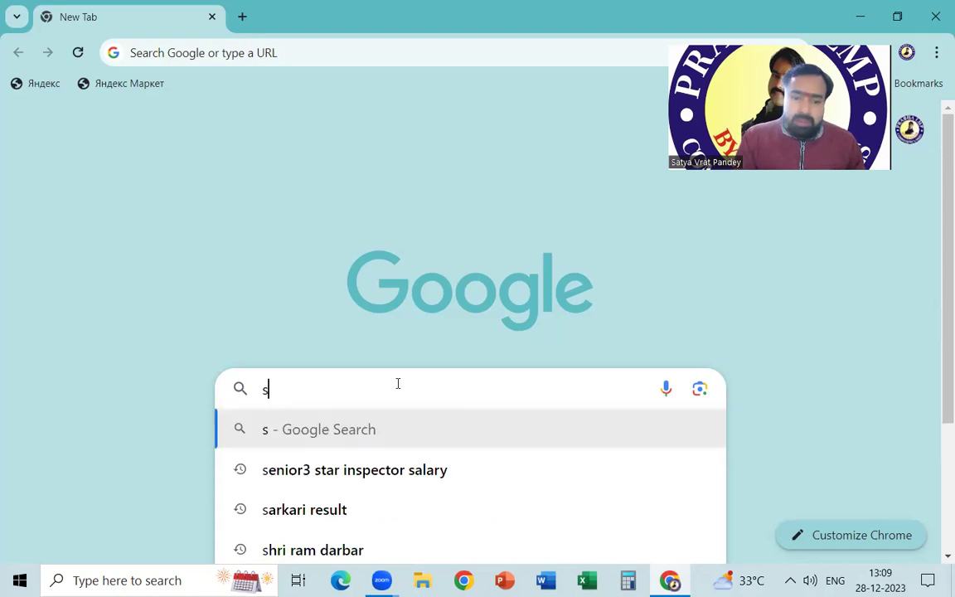
{"action": "type", "text": "arkari"}
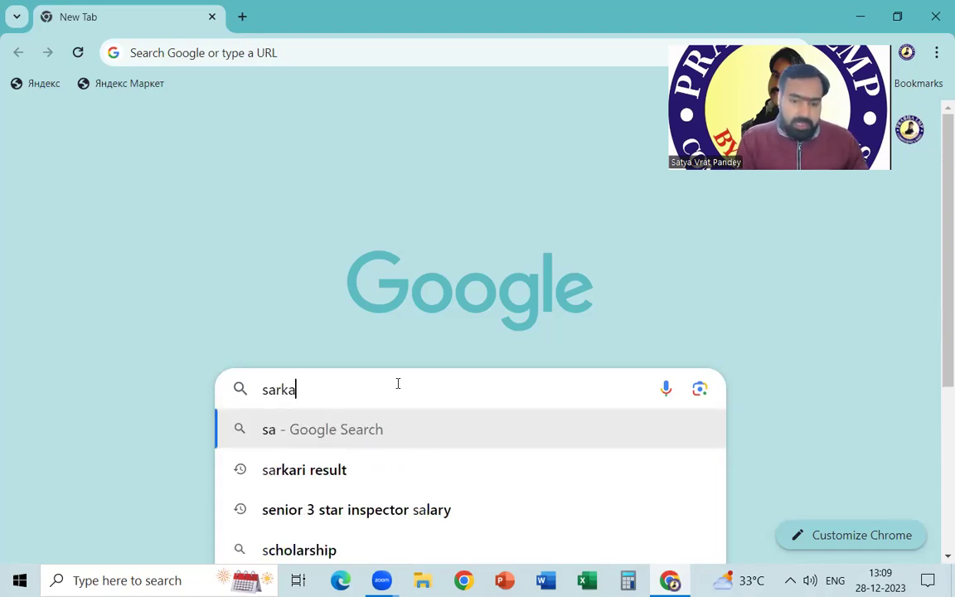
{"action": "left_click", "coordinate": [320, 477]}
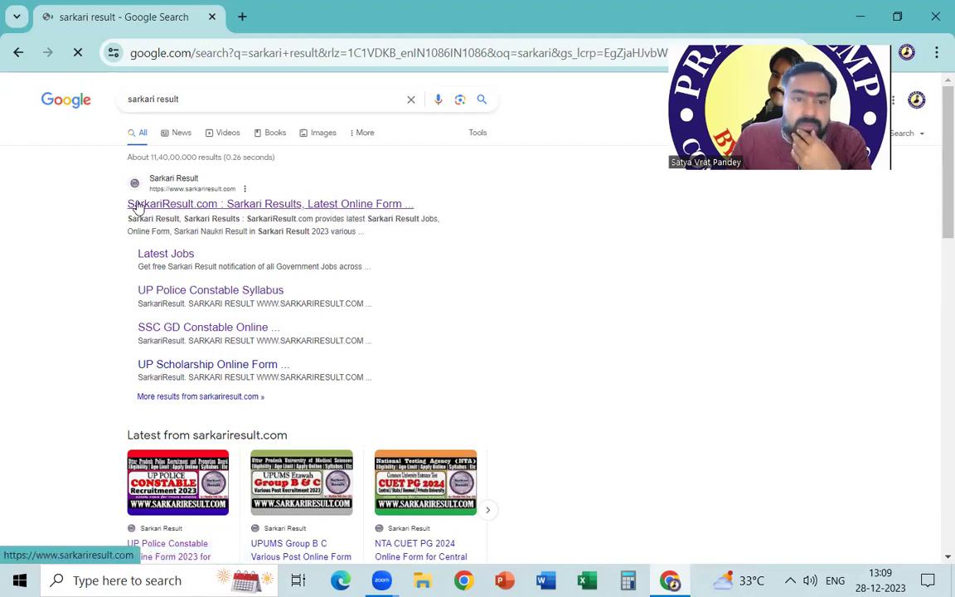
Open SarkariResult.com and scroll down to the Result, Admit Card and Latest Jobs lists.
{"action": "left_click", "coordinate": [228, 206]}
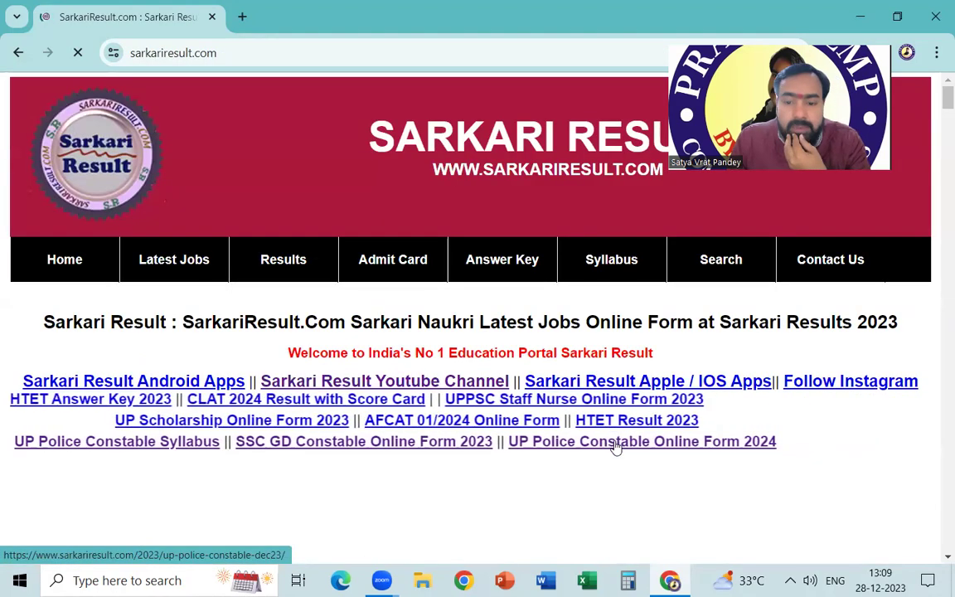
{"action": "scroll", "coordinate": [613, 445], "scroll_direction": "down", "scroll_amount": 4}
{"action": "scroll", "coordinate": [779, 459], "scroll_direction": "down", "scroll_amount": 6}
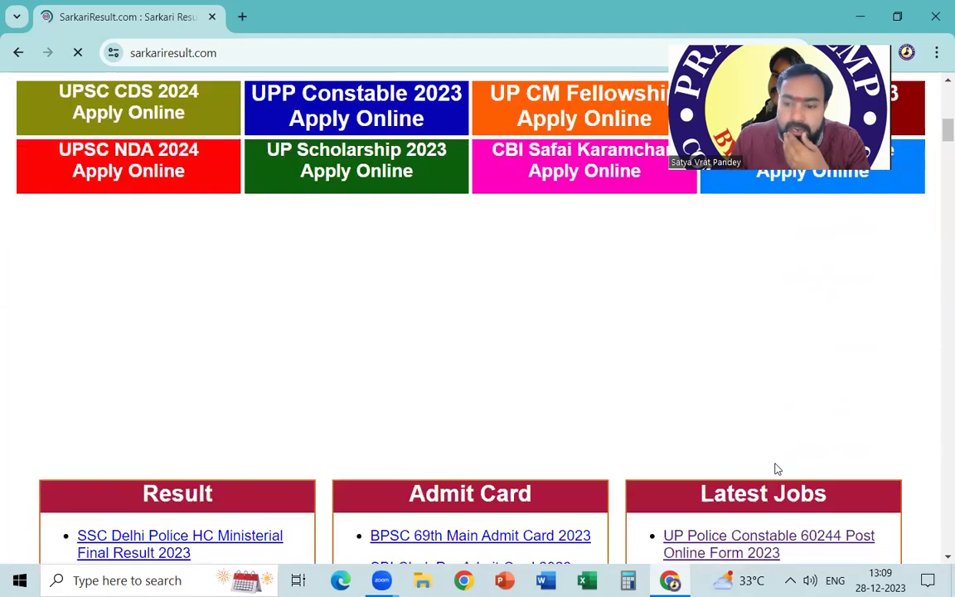
{"action": "scroll", "coordinate": [833, 457], "scroll_direction": "down", "scroll_amount": 2}
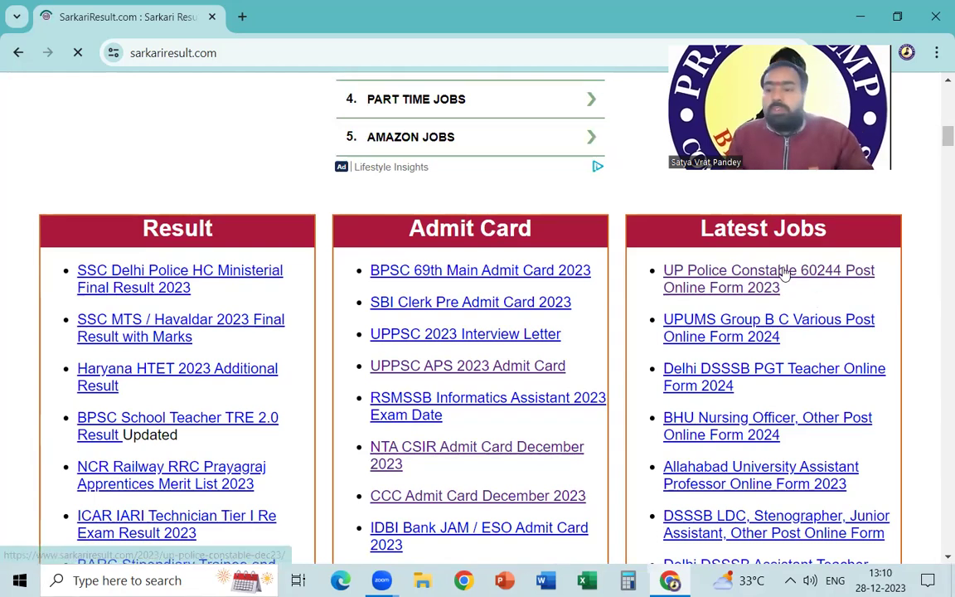
Open the UP Police Constable 60244 Post notice and scroll down toward its Important Links.
{"action": "left_click", "coordinate": [365, 340]}
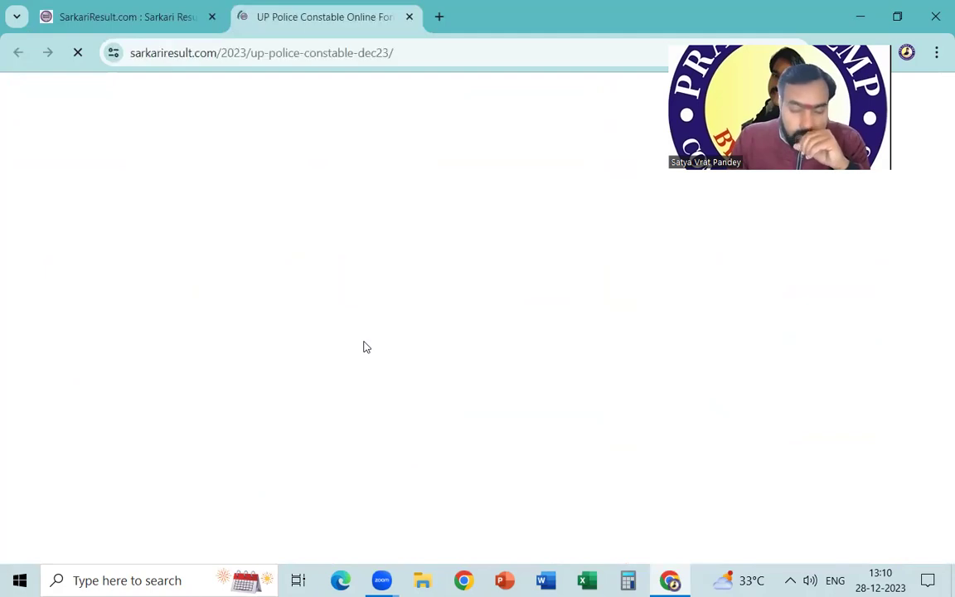
{"action": "scroll", "coordinate": [557, 433], "scroll_direction": "down", "scroll_amount": 10}
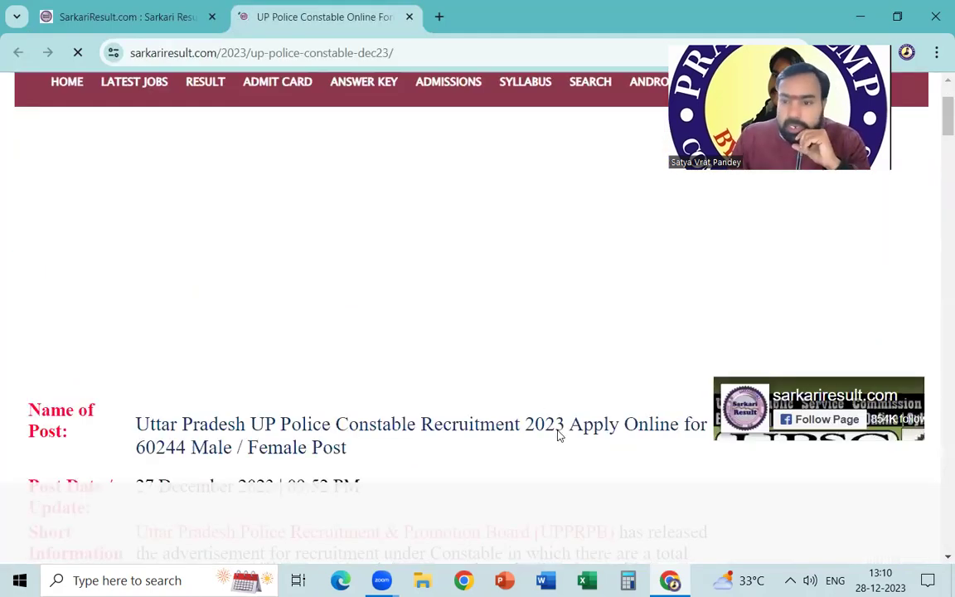
{"action": "scroll", "coordinate": [557, 445], "scroll_direction": "down", "scroll_amount": 10}
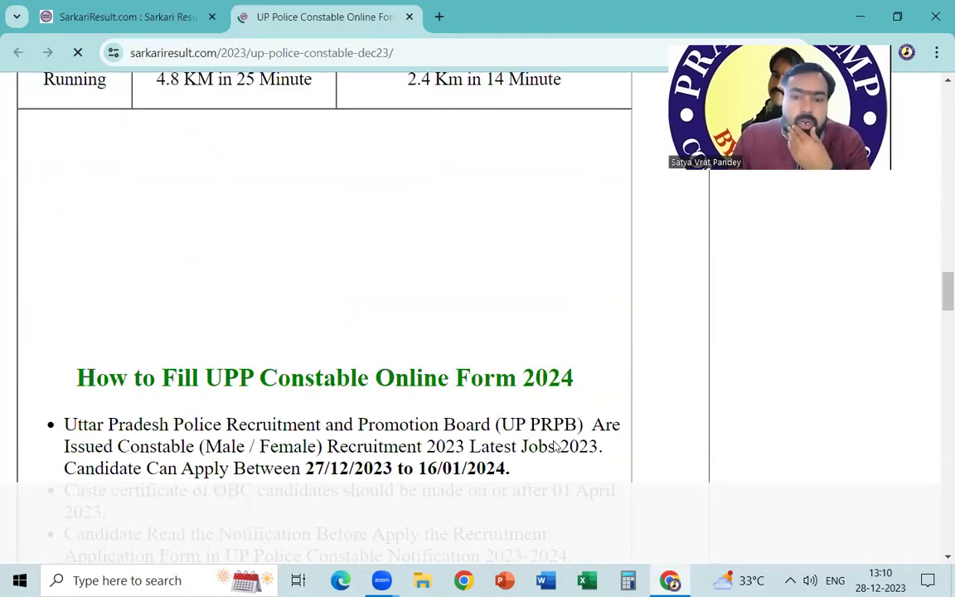
{"action": "scroll", "coordinate": [543, 448], "scroll_direction": "down", "scroll_amount": 5}
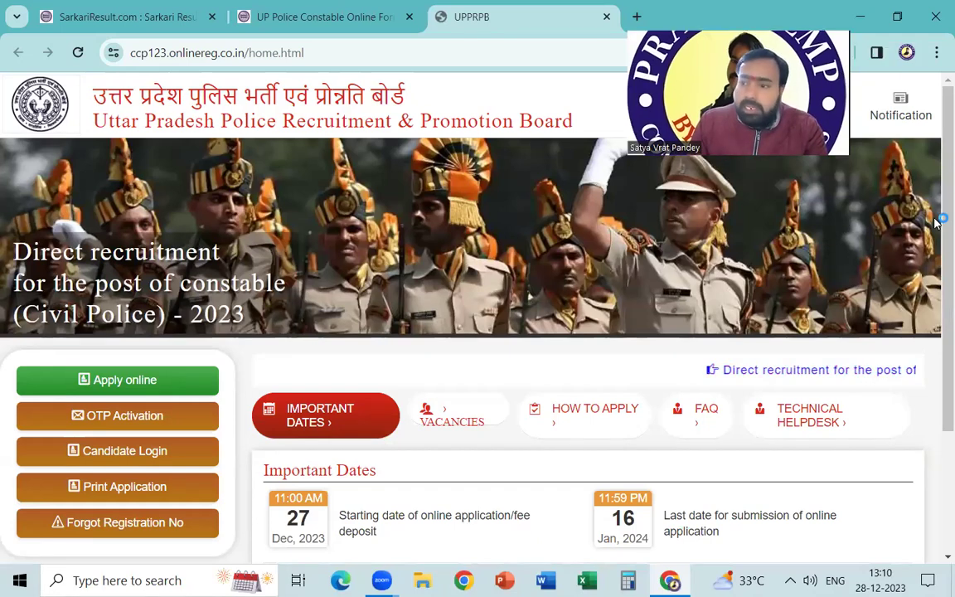
Begin a new online application with Apply online on the UPPRPB portal home page.
{"action": "scroll", "coordinate": [936, 367], "scroll_direction": "down", "scroll_amount": 3}
{"action": "scroll", "coordinate": [937, 367], "scroll_direction": "up", "scroll_amount": 3}
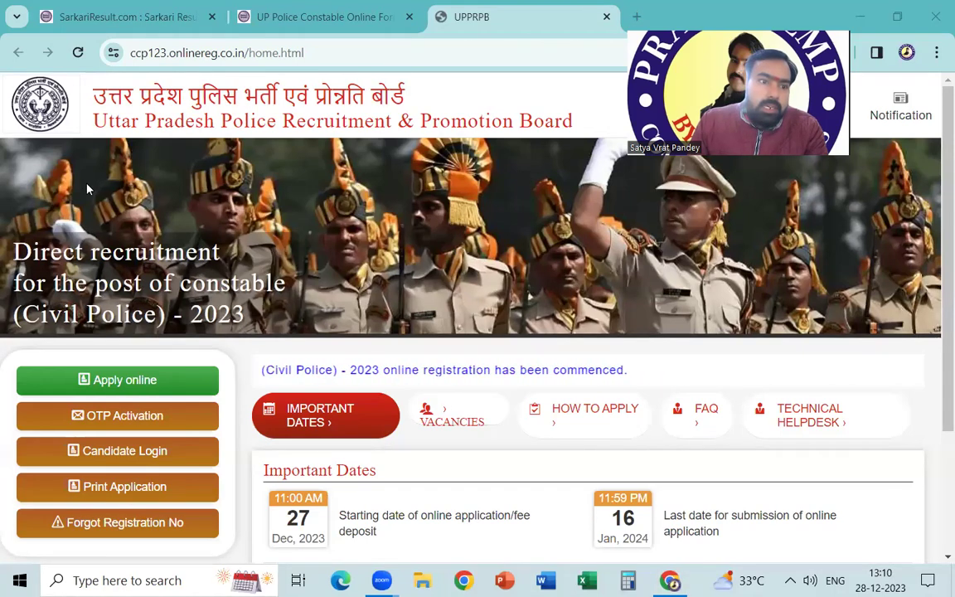
{"action": "mouse_move", "coordinate": [184, 350]}
{"action": "left_mouse_down"}
{"action": "mouse_move", "coordinate": [212, 379]}
{"action": "mouse_move", "coordinate": [217, 362]}
{"action": "left_mouse_up"}
{"action": "mouse_move", "coordinate": [54, 356]}
{"action": "left_mouse_down"}
{"action": "mouse_move", "coordinate": [141, 530]}
{"action": "mouse_move", "coordinate": [180, 348]}
{"action": "left_mouse_up"}
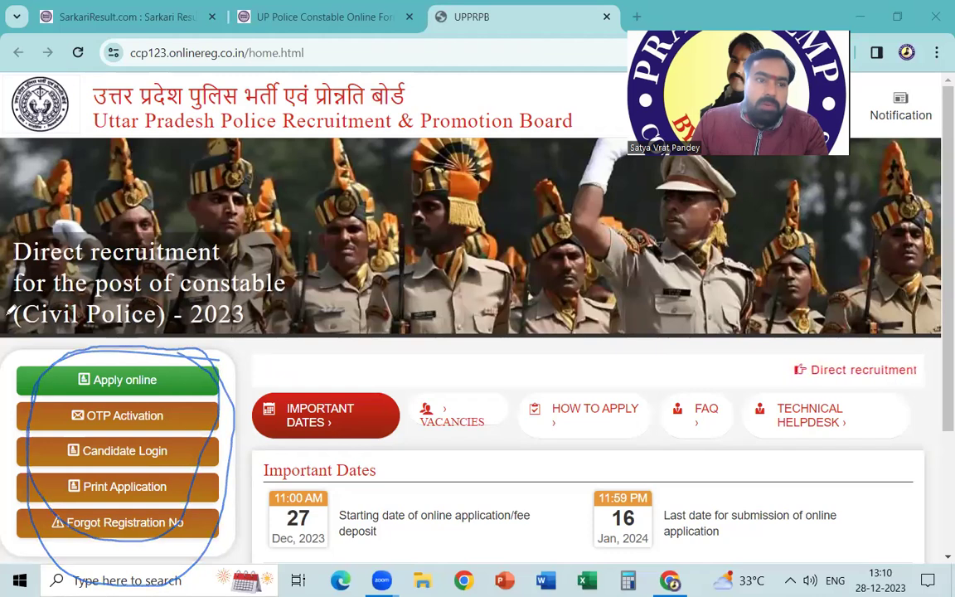
{"action": "left_click", "coordinate": [124, 383]}
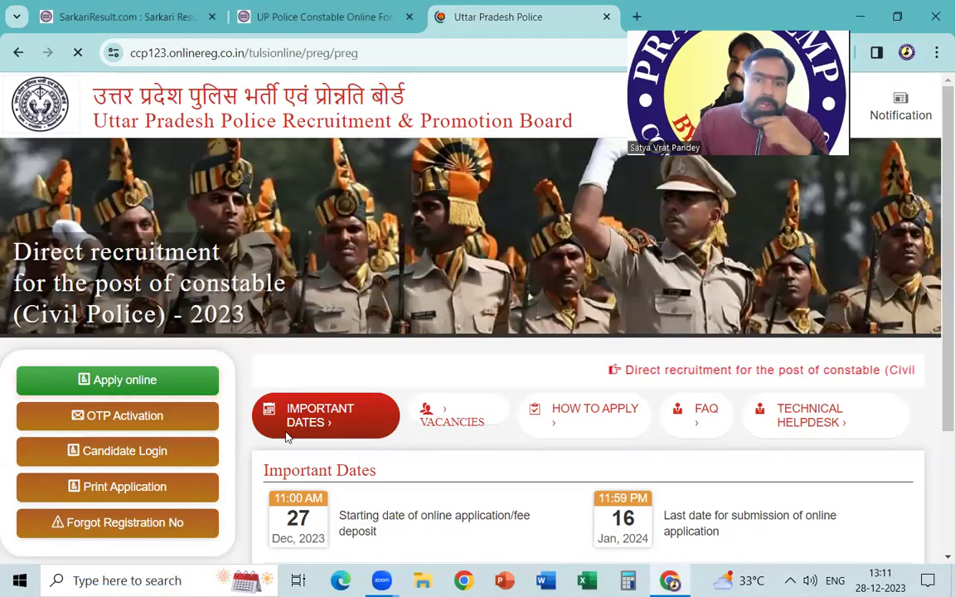
Look over the blank Preliminary Stage form from top to bottom, ending at First Name.
{"action": "scroll", "coordinate": [291, 439], "scroll_direction": "down", "scroll_amount": 2}
{"action": "scroll", "coordinate": [276, 356], "scroll_direction": "up", "scroll_amount": 2}
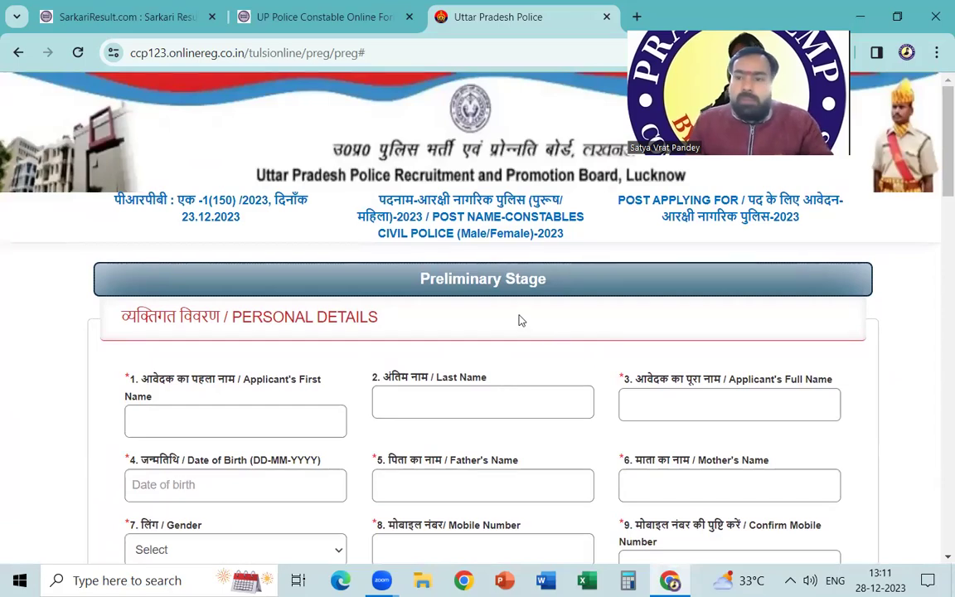
{"action": "scroll", "coordinate": [531, 399], "scroll_direction": "down", "scroll_amount": 15}
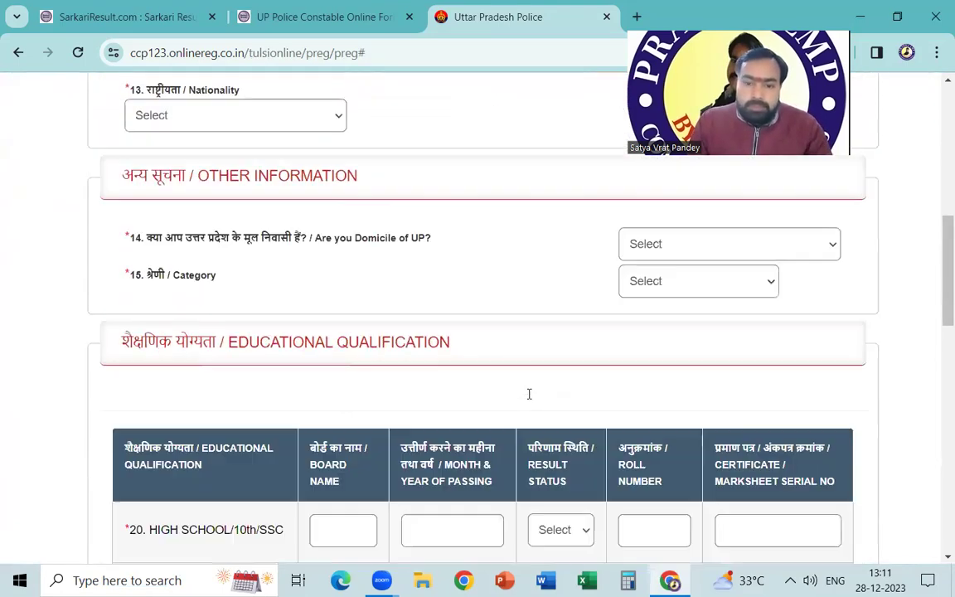
{"action": "scroll", "coordinate": [530, 398], "scroll_direction": "down", "scroll_amount": 3}
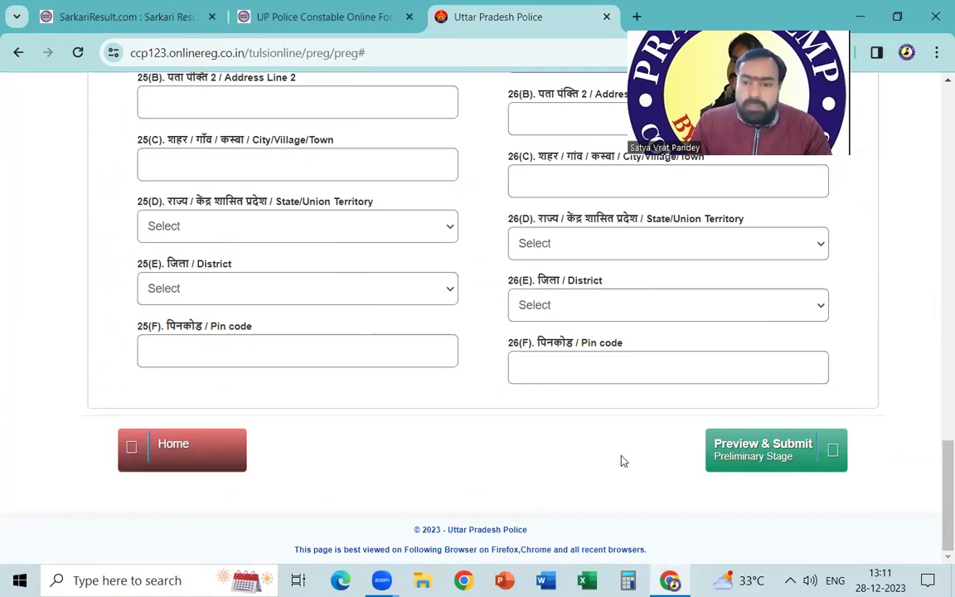
{"action": "scroll", "coordinate": [543, 437], "scroll_direction": "up", "scroll_amount": 15}
{"action": "scroll", "coordinate": [546, 430], "scroll_direction": "up", "scroll_amount": 3}
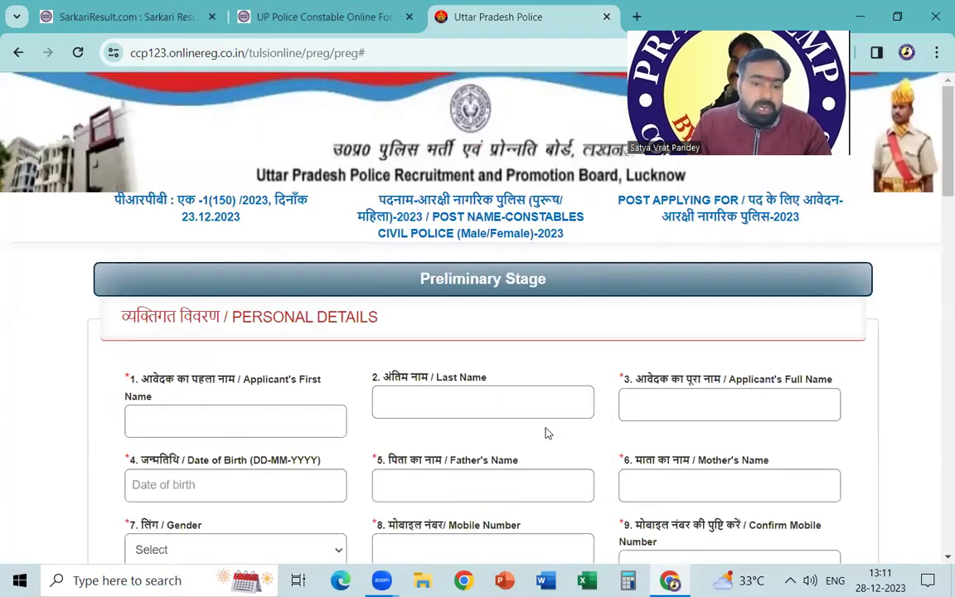
{"action": "scroll", "coordinate": [546, 433], "scroll_direction": "down", "scroll_amount": 15}
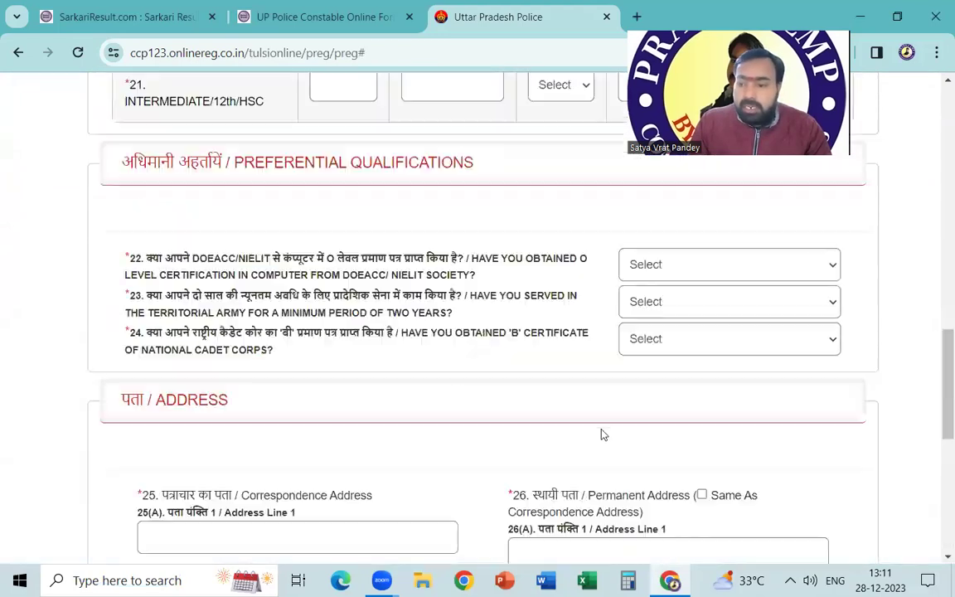
{"action": "scroll", "coordinate": [604, 435], "scroll_direction": "up", "scroll_amount": 13}
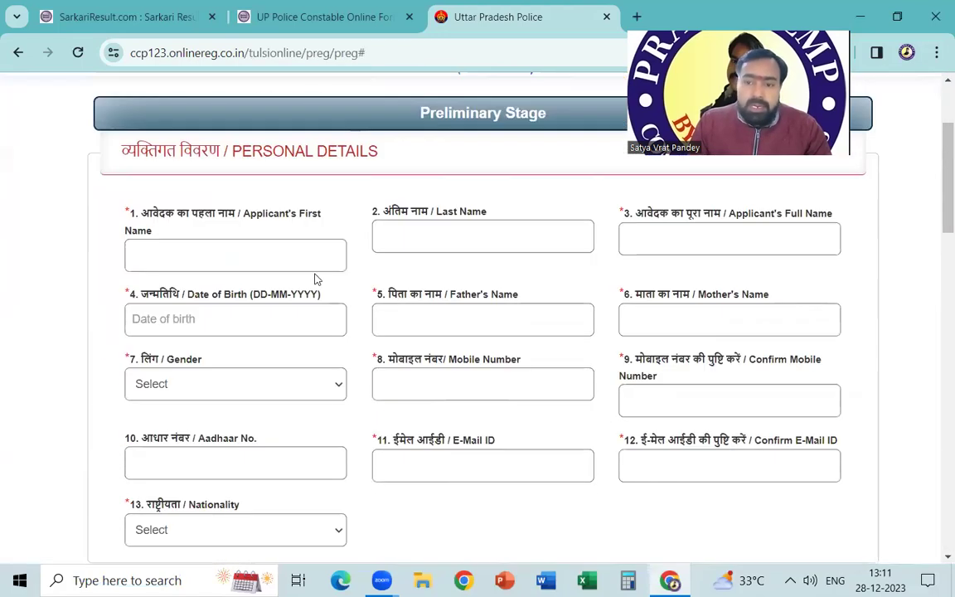
{"action": "left_click", "coordinate": [215, 253]}
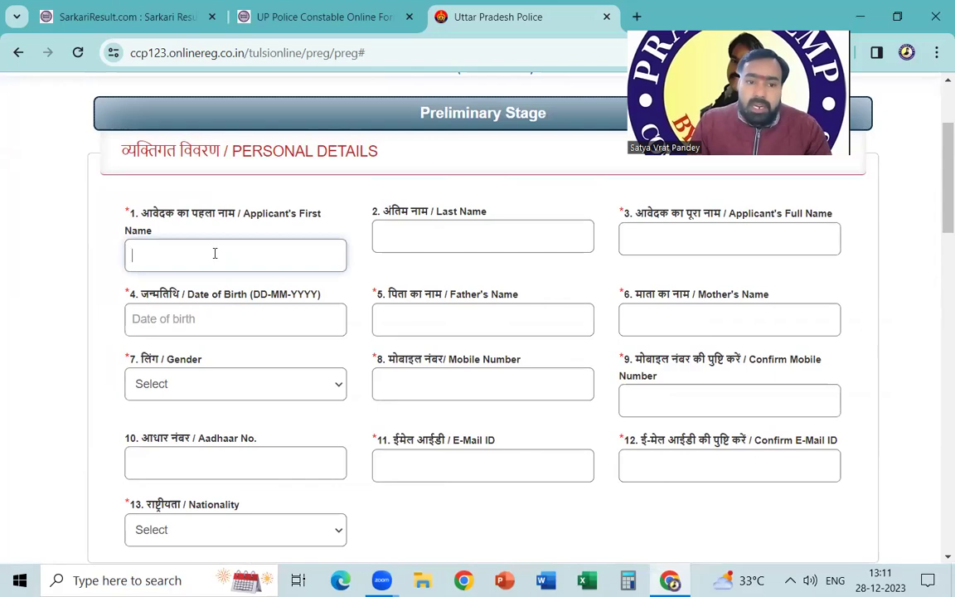
Enter the applicant's first name, last name and combined full name in capitals.
{"action": "left_click", "coordinate": [297, 253]}
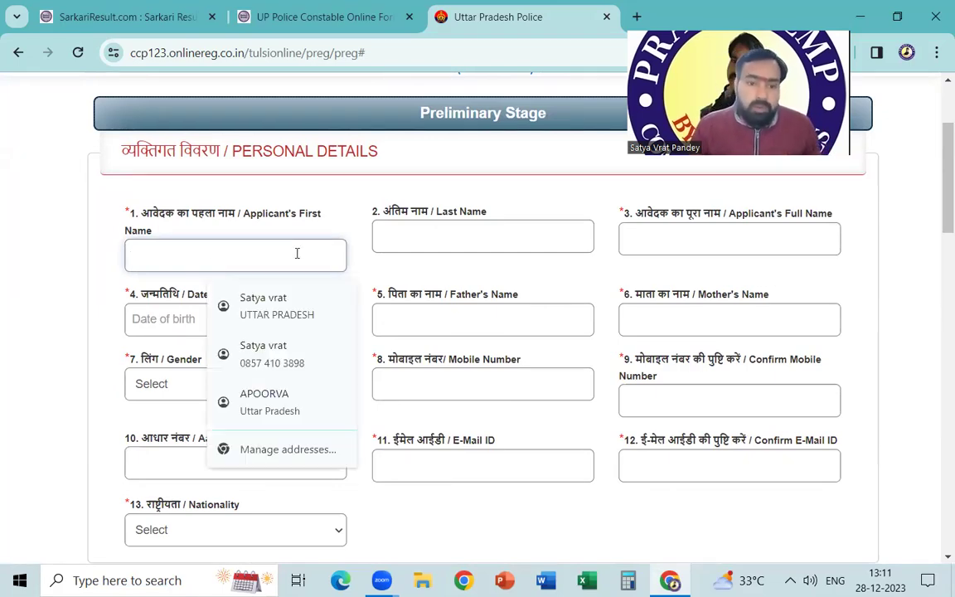
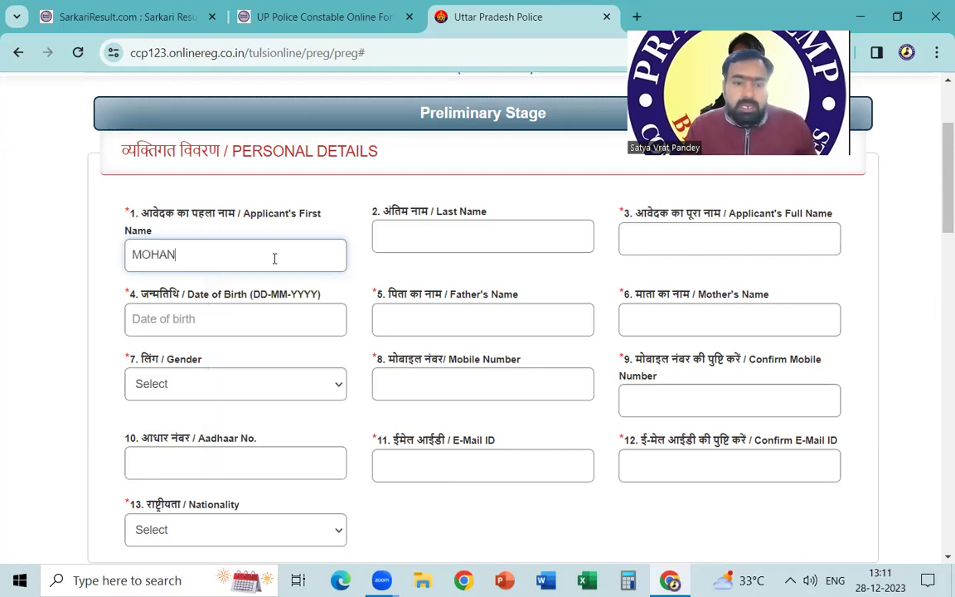
{"action": "key", "text": "Tab"}
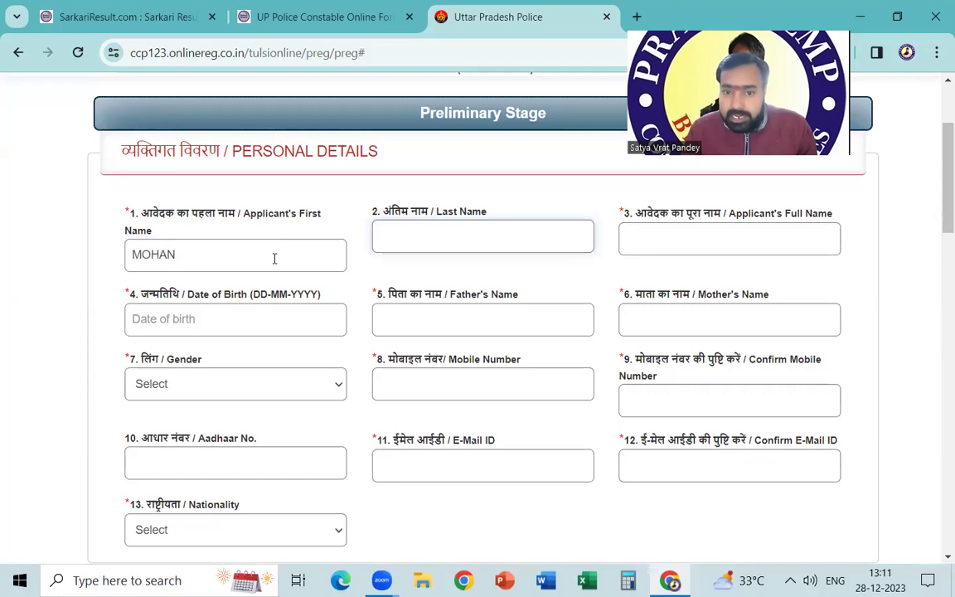
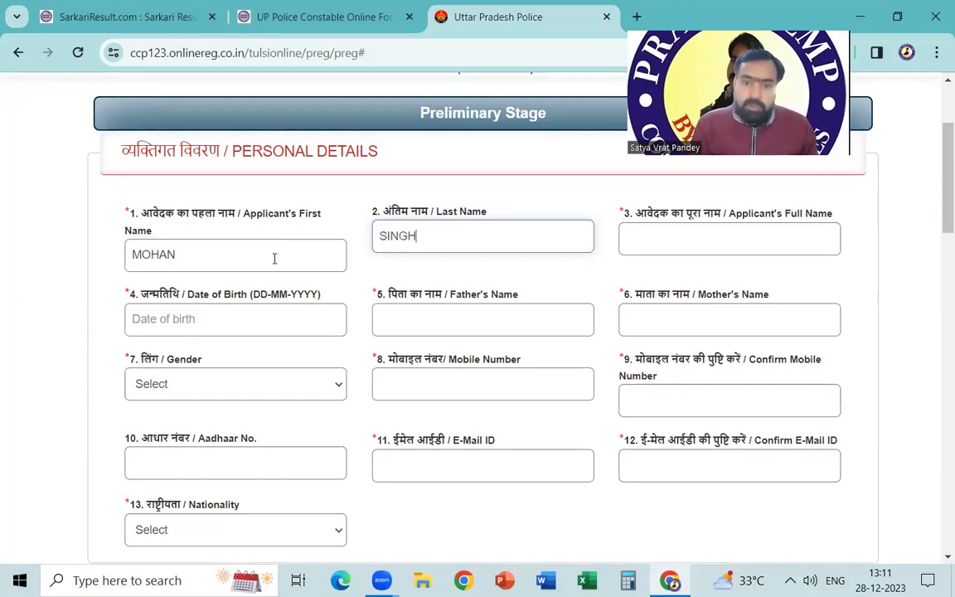
{"action": "key", "text": "Tab"}
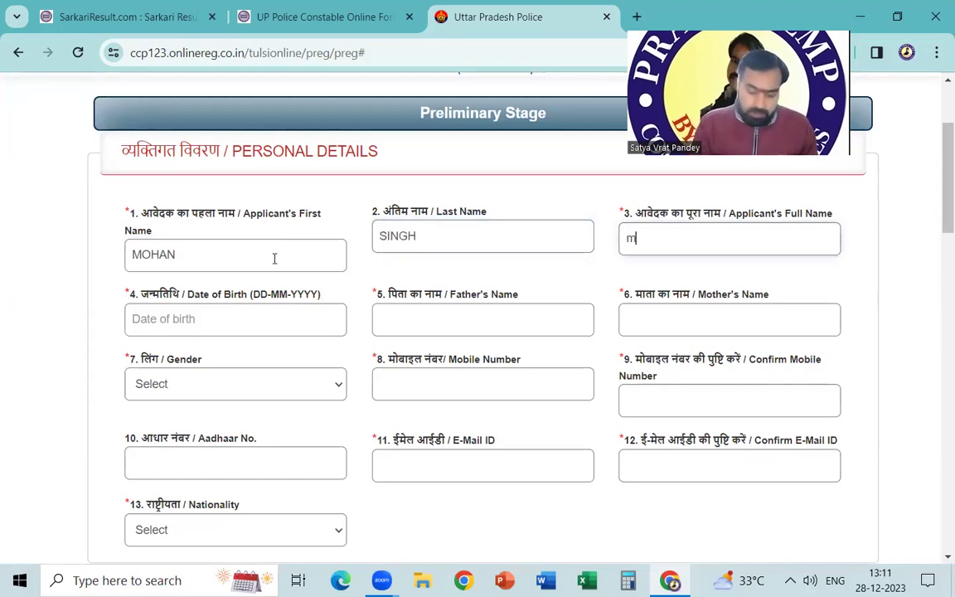
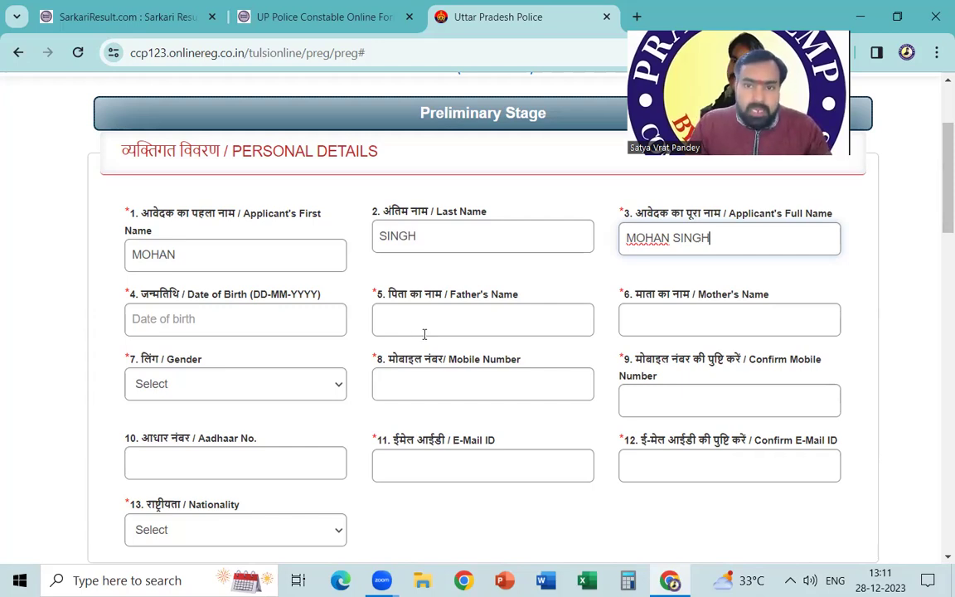
{"action": "key", "text": "Tab"}
{"action": "scroll", "coordinate": [424, 336], "scroll_direction": "down", "scroll_amount": 3}
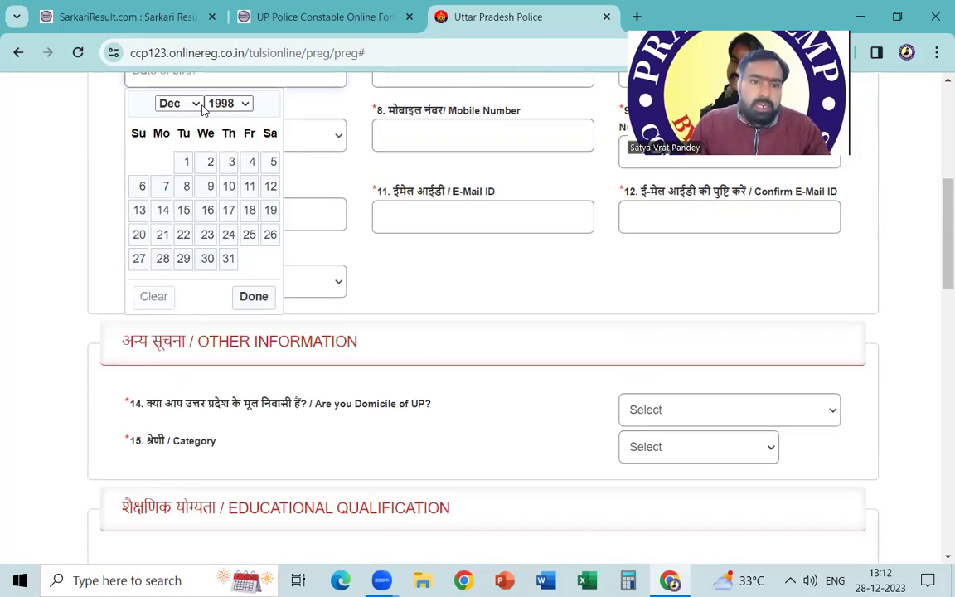
{"action": "left_click", "coordinate": [209, 165]}
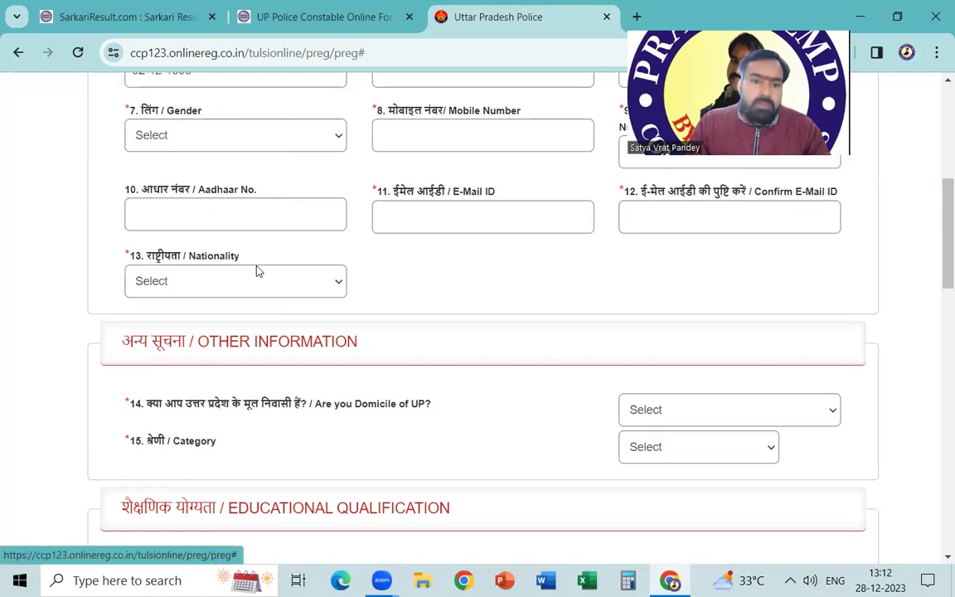
{"action": "scroll", "coordinate": [296, 247], "scroll_direction": "up", "scroll_amount": 1}
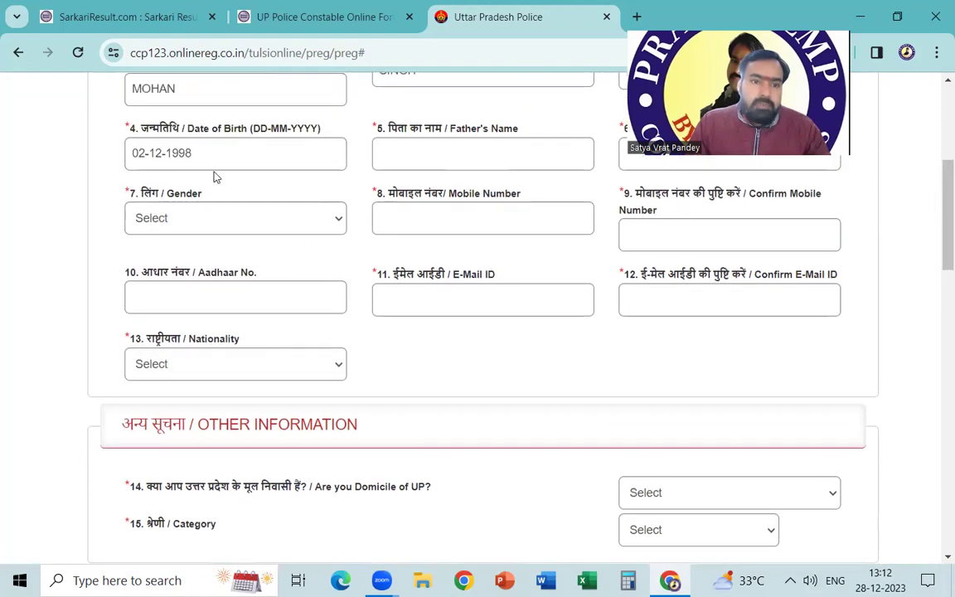
{"action": "left_click", "coordinate": [418, 157]}
{"action": "scroll", "coordinate": [448, 191], "scroll_direction": "up", "scroll_amount": 1}
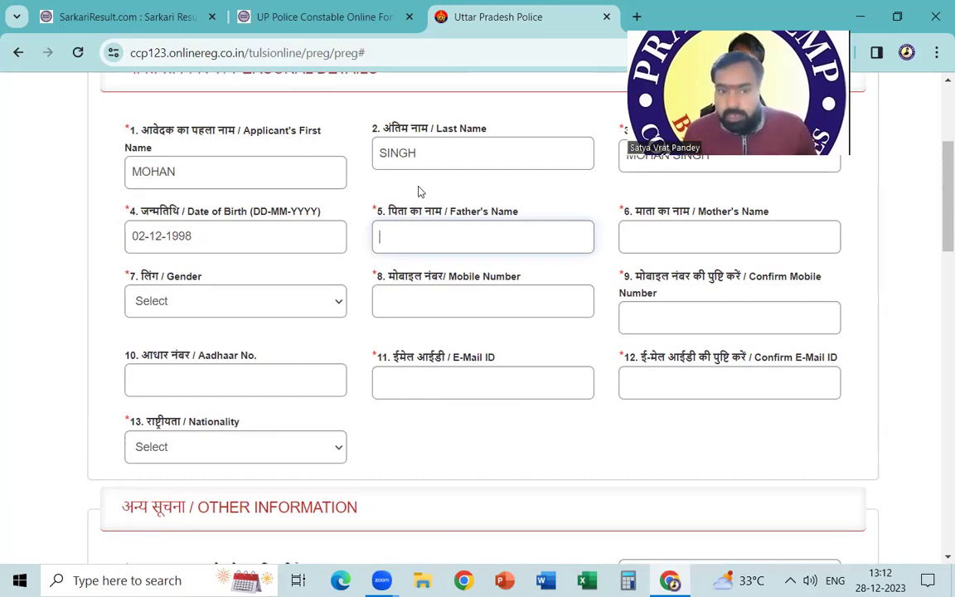
{"action": "key", "text": "Tab"}
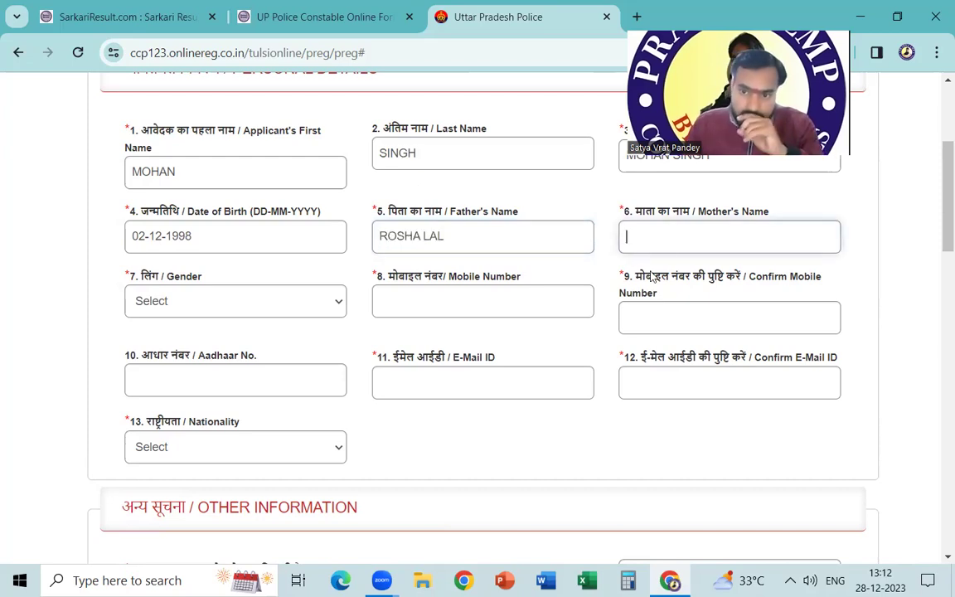
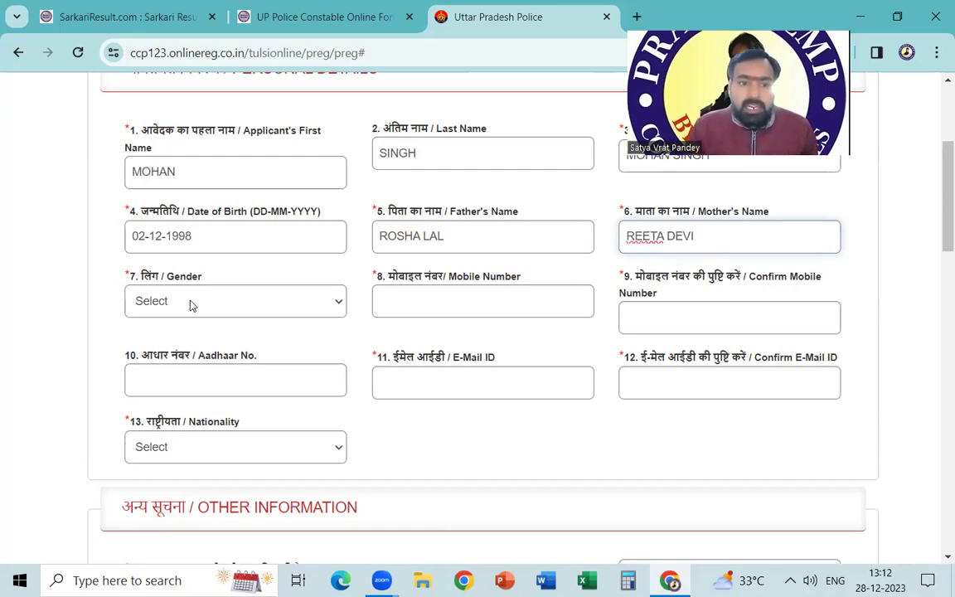
{"action": "left_click", "coordinate": [192, 306]}
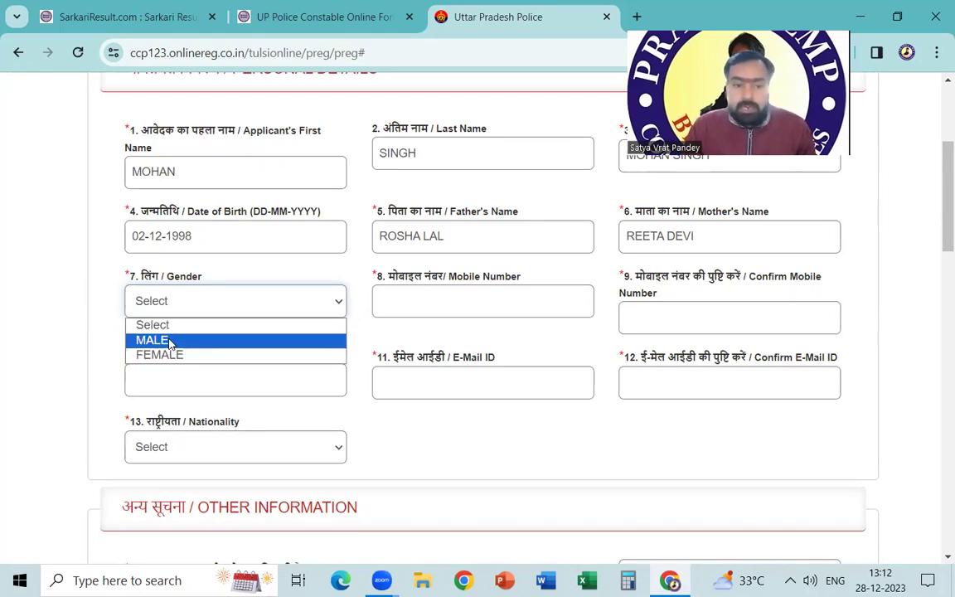
Set gender to MALE and enter and confirm the applicant's mobile number.
{"action": "left_click", "coordinate": [170, 342]}
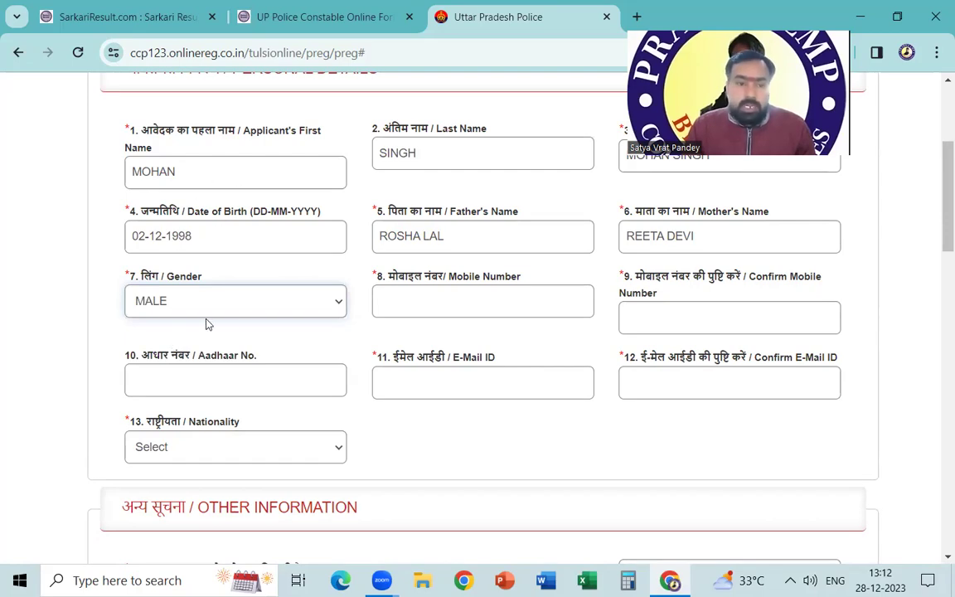
{"action": "left_click", "coordinate": [410, 300]}
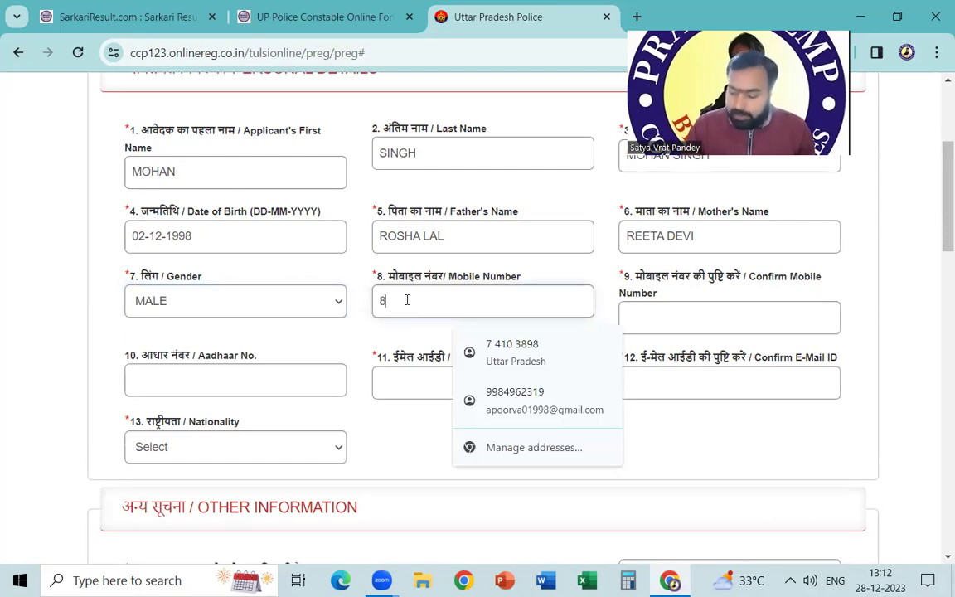
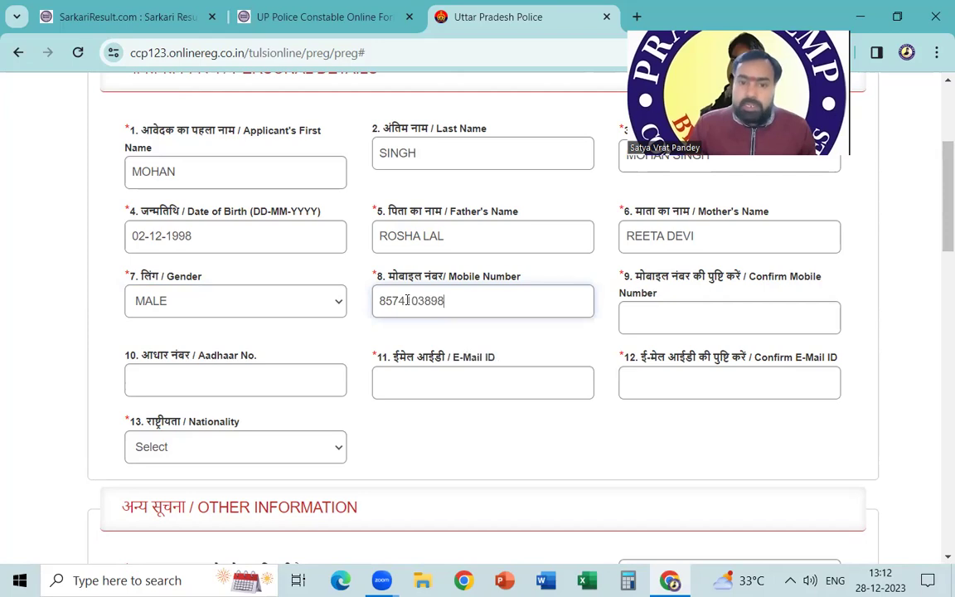
{"action": "left_click", "coordinate": [694, 316]}
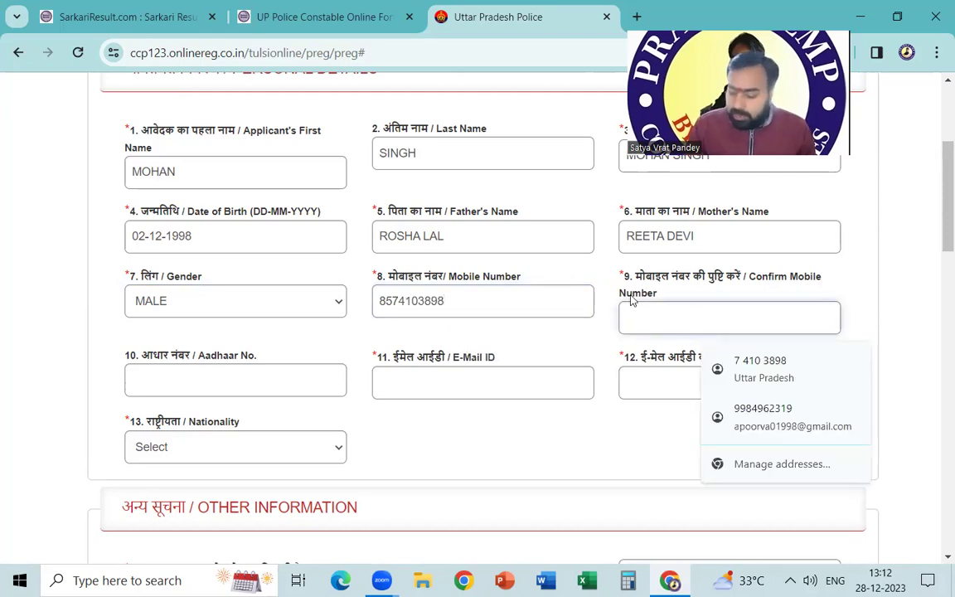
{"action": "scroll", "coordinate": [239, 376], "scroll_direction": "down", "scroll_amount": 2}
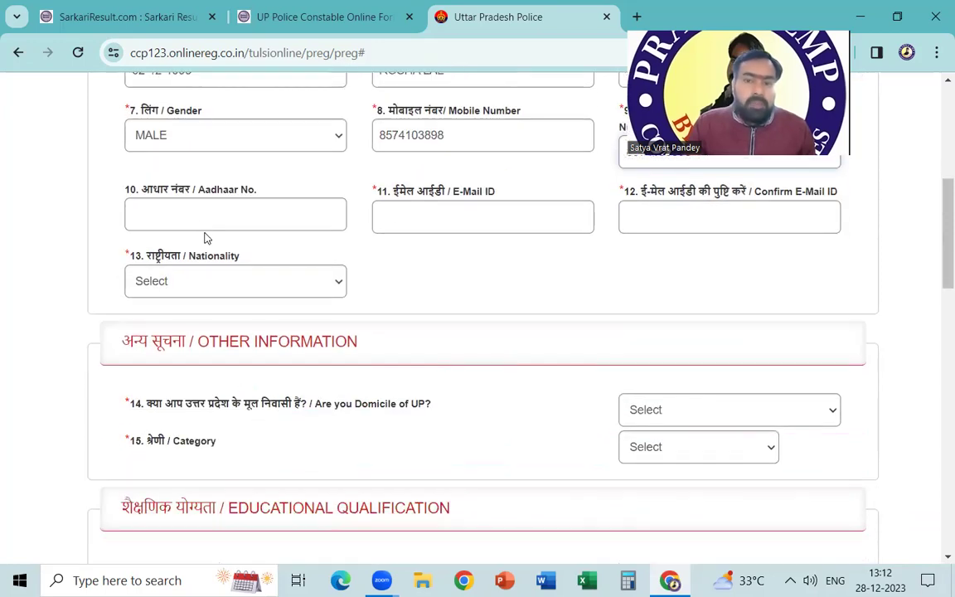
Leave the optional Aadhaar number blank and move to the required Nationality field.
{"action": "left_click", "coordinate": [173, 213]}
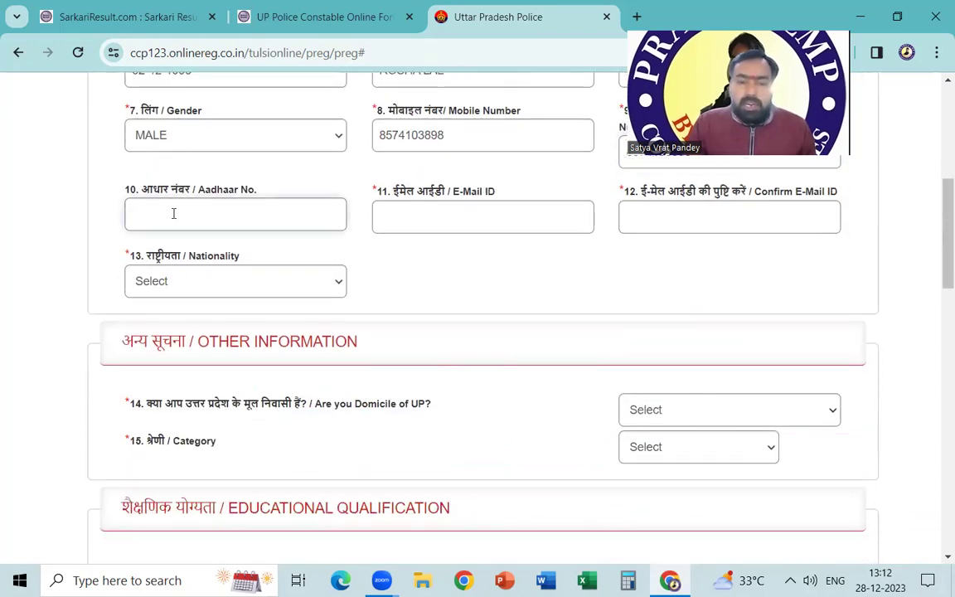
{"action": "left_click", "coordinate": [122, 254]}
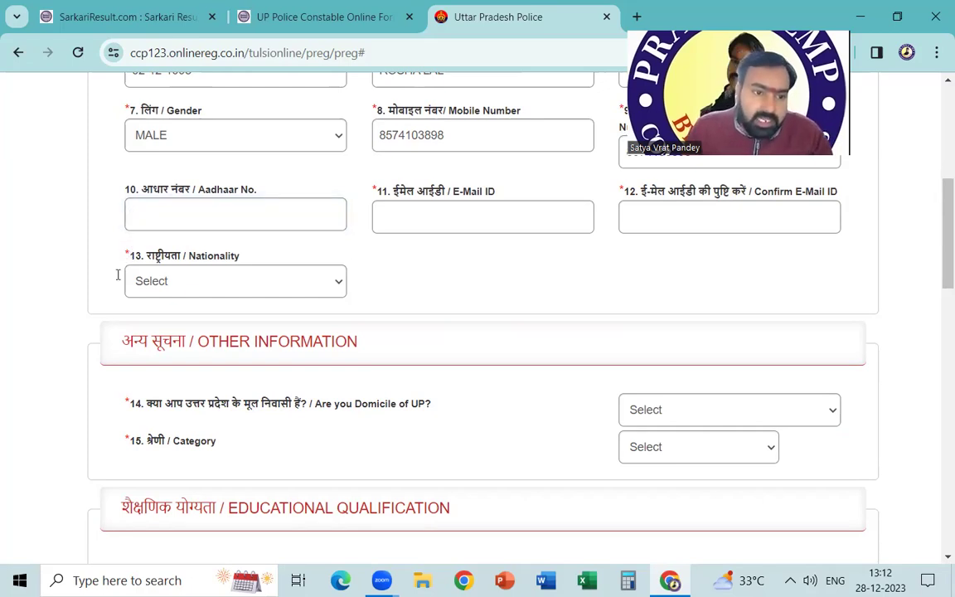
{"action": "left_click_drag", "start_coordinate": [139, 257], "coordinate": [116, 249]}
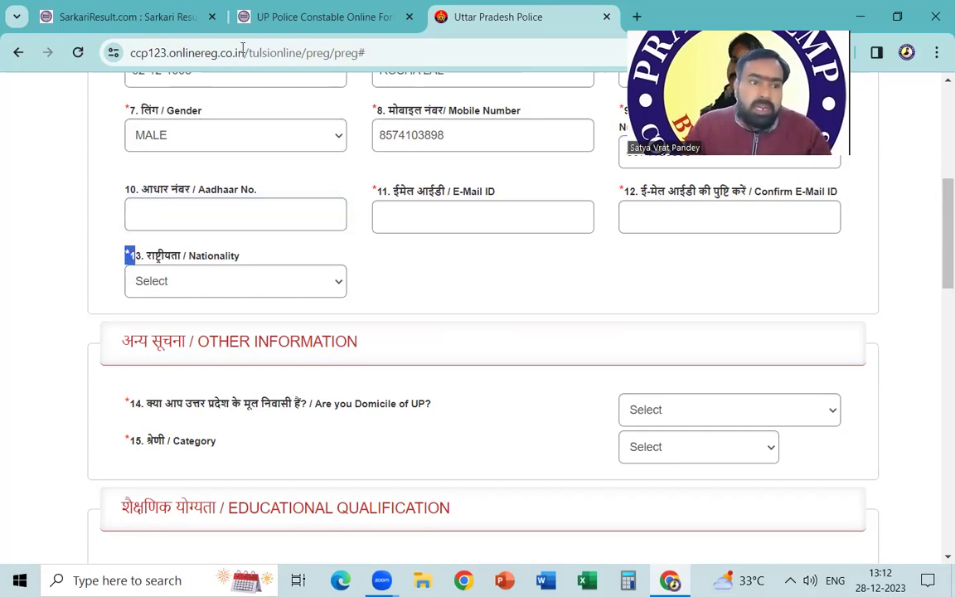
{"action": "left_click", "coordinate": [115, 181]}
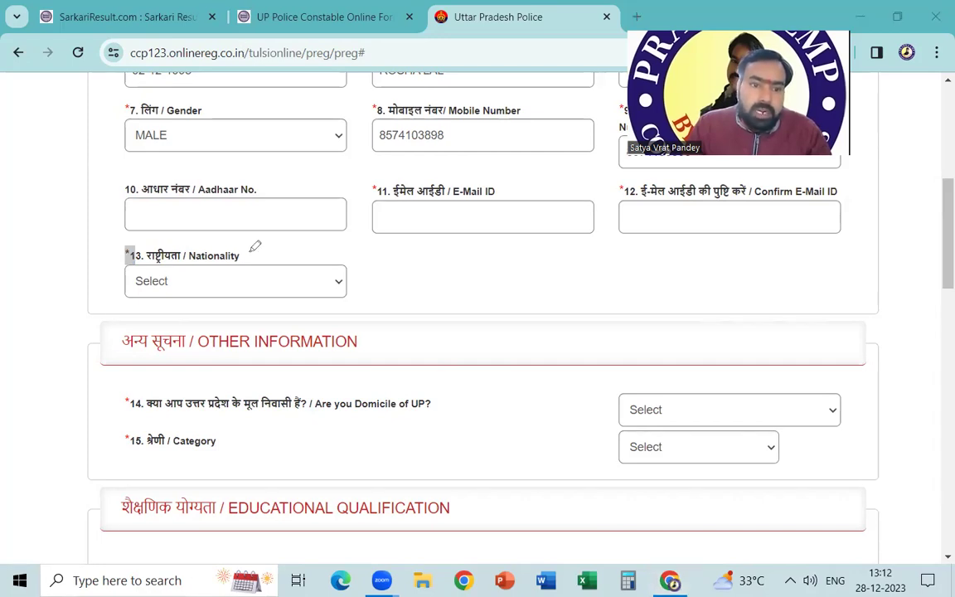
{"action": "mouse_move", "coordinate": [162, 245]}
{"action": "left_mouse_down"}
{"action": "mouse_move", "coordinate": [123, 238]}
{"action": "mouse_move", "coordinate": [168, 263]}
{"action": "left_mouse_up"}
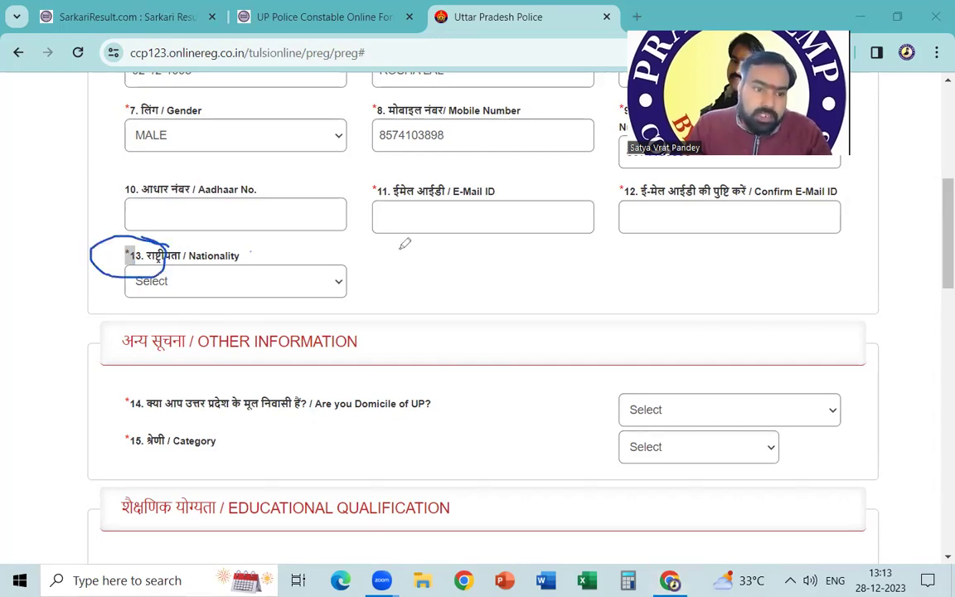
{"action": "mouse_move", "coordinate": [397, 173]}
{"action": "left_mouse_down"}
{"action": "mouse_move", "coordinate": [364, 209]}
{"action": "mouse_move", "coordinate": [392, 171]}
{"action": "mouse_move", "coordinate": [403, 210]}
{"action": "mouse_move", "coordinate": [412, 172]}
{"action": "left_mouse_up"}
{"action": "mouse_move", "coordinate": [630, 185]}
{"action": "left_mouse_down"}
{"action": "mouse_move", "coordinate": [653, 205]}
{"action": "mouse_move", "coordinate": [631, 182]}
{"action": "left_mouse_up"}
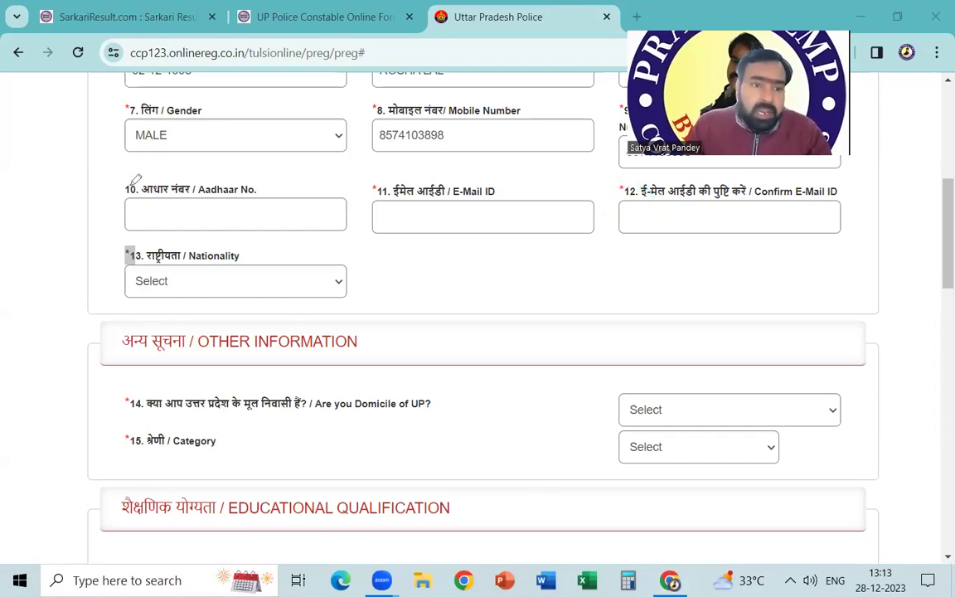
{"action": "mouse_move", "coordinate": [258, 171]}
{"action": "left_mouse_down"}
{"action": "mouse_move", "coordinate": [104, 196]}
{"action": "mouse_move", "coordinate": [240, 246]}
{"action": "mouse_move", "coordinate": [363, 221]}
{"action": "left_mouse_up"}
{"action": "left_click_drag", "start_coordinate": [351, 185], "coordinate": [258, 171]}
{"action": "left_click_drag", "start_coordinate": [222, 207], "coordinate": [311, 174]}
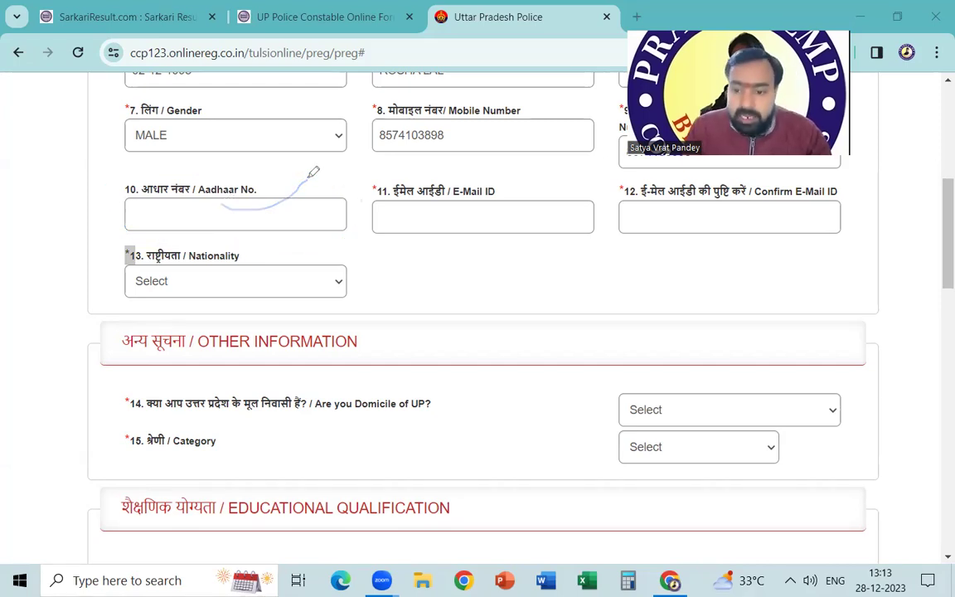
{"action": "mouse_move", "coordinate": [149, 382]}
{"action": "left_mouse_down"}
{"action": "mouse_move", "coordinate": [103, 450]}
{"action": "mouse_move", "coordinate": [166, 376]}
{"action": "mouse_move", "coordinate": [145, 377]}
{"action": "mouse_move", "coordinate": [295, 387]}
{"action": "left_mouse_up"}
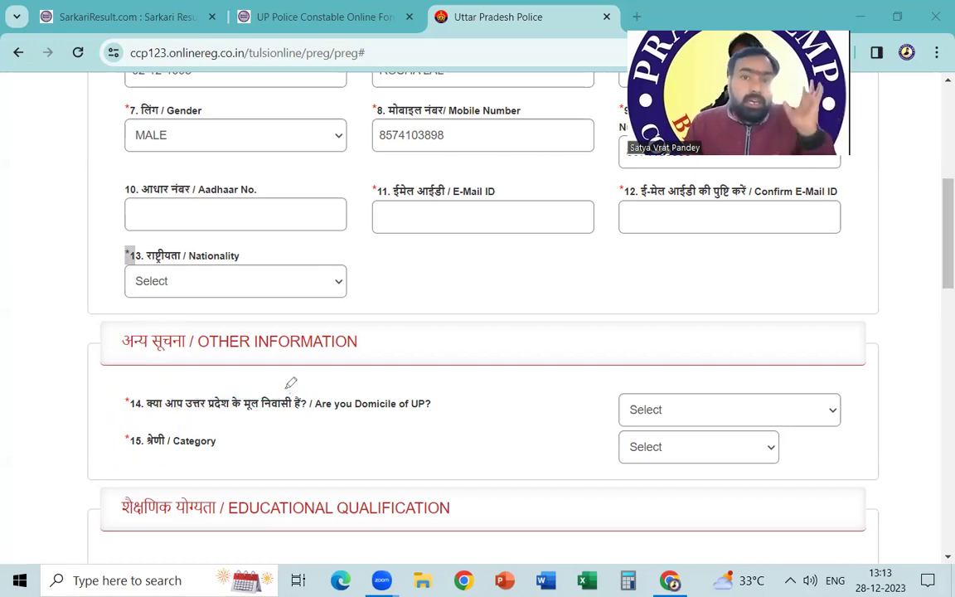
{"action": "mouse_move", "coordinate": [264, 175]}
{"action": "left_mouse_down"}
{"action": "mouse_move", "coordinate": [207, 160]}
{"action": "mouse_move", "coordinate": [104, 199]}
{"action": "mouse_move", "coordinate": [333, 217]}
{"action": "left_mouse_up"}
{"action": "left_click_drag", "start_coordinate": [322, 176], "coordinate": [264, 171]}
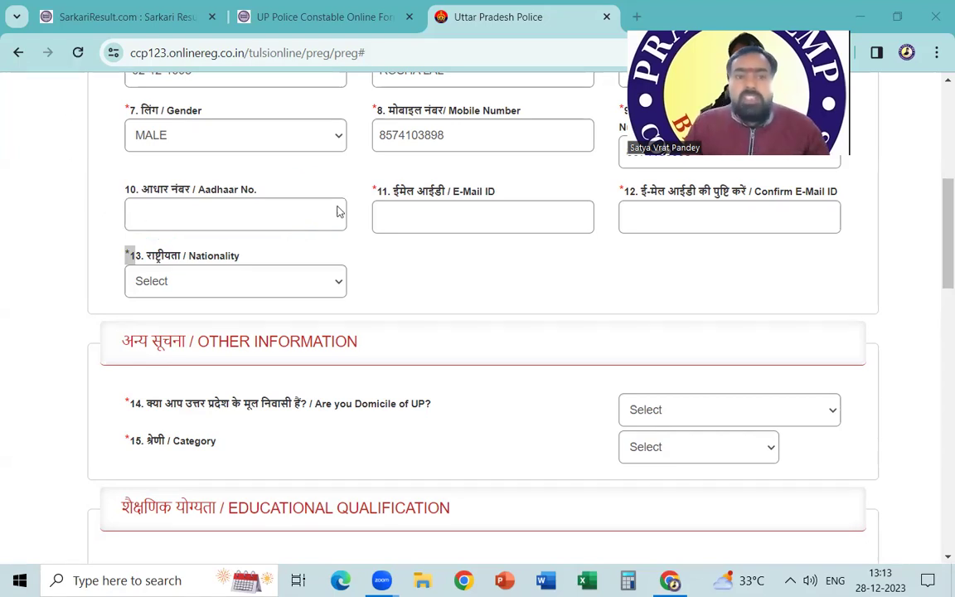
Fill both e-mail fields with the saved address from Chrome autofill.
{"action": "left_click", "coordinate": [460, 210]}
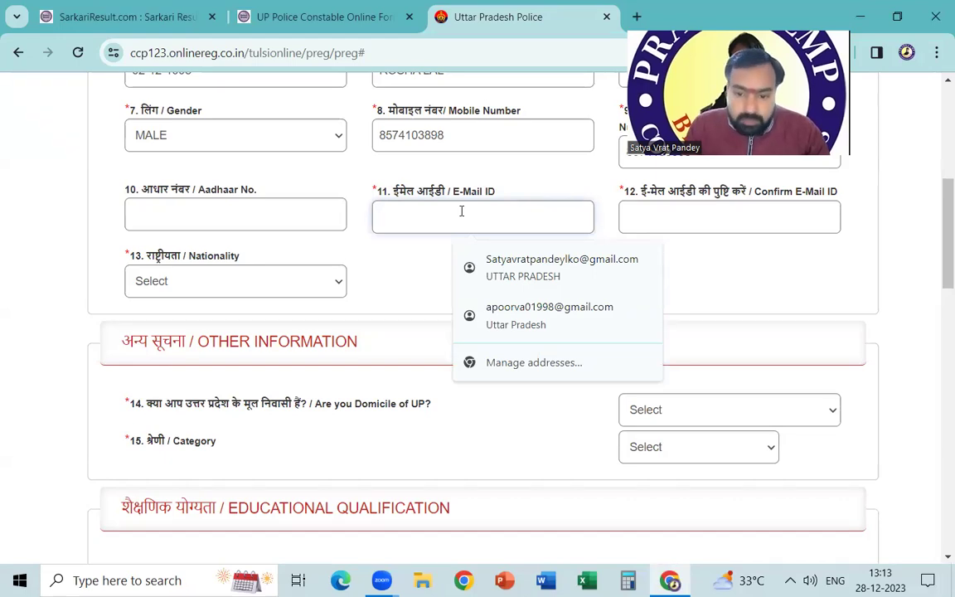
{"action": "left_click", "coordinate": [496, 251]}
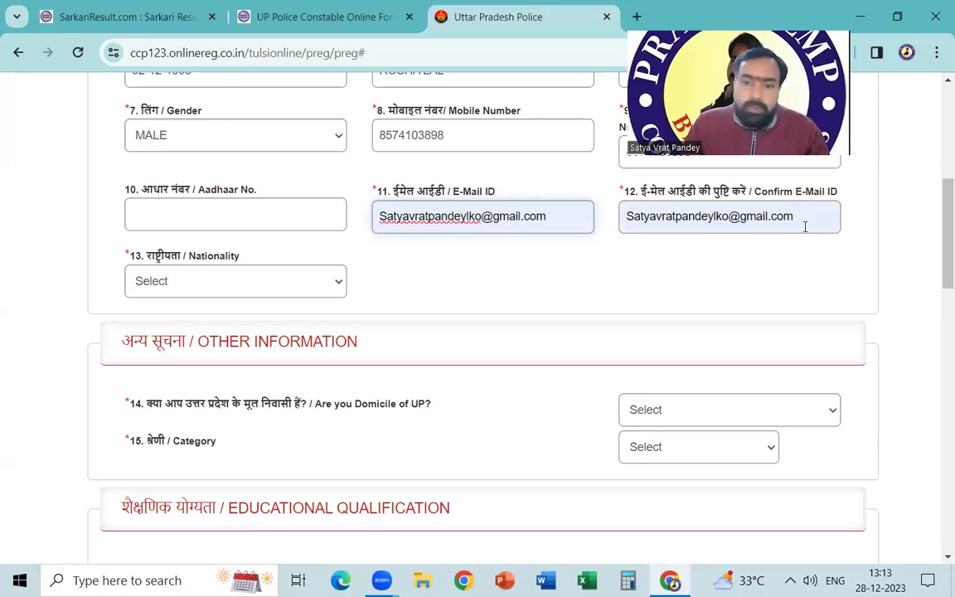
{"action": "scroll", "coordinate": [283, 385], "scroll_direction": "down", "scroll_amount": 5}
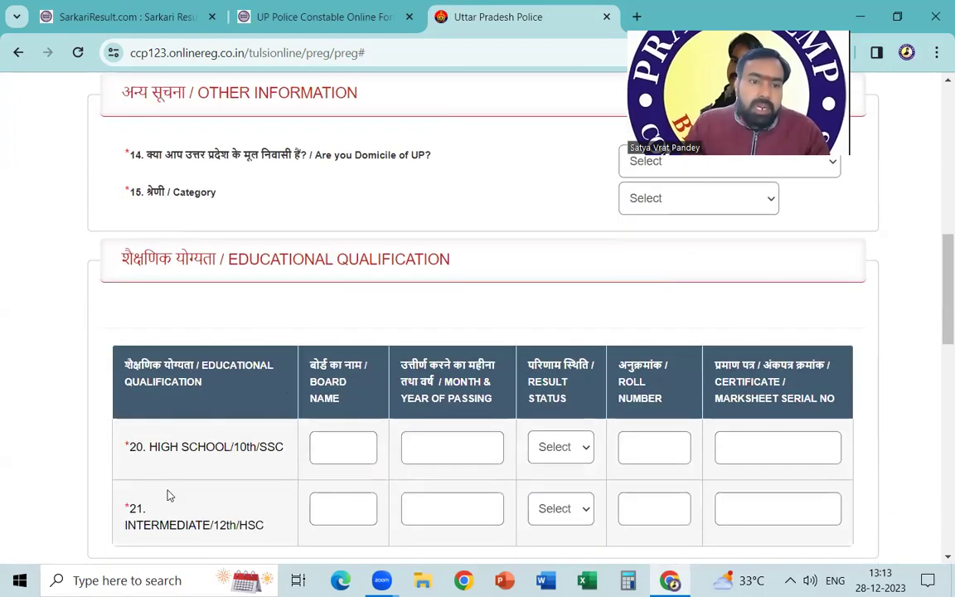
{"action": "scroll", "coordinate": [406, 351], "scroll_direction": "up", "scroll_amount": 1}
{"action": "scroll", "coordinate": [406, 351], "scroll_direction": "up", "scroll_amount": 1}
Set Nationality to INDIAN and answer Yes to Domicile of UP.
{"action": "left_click", "coordinate": [739, 247]}
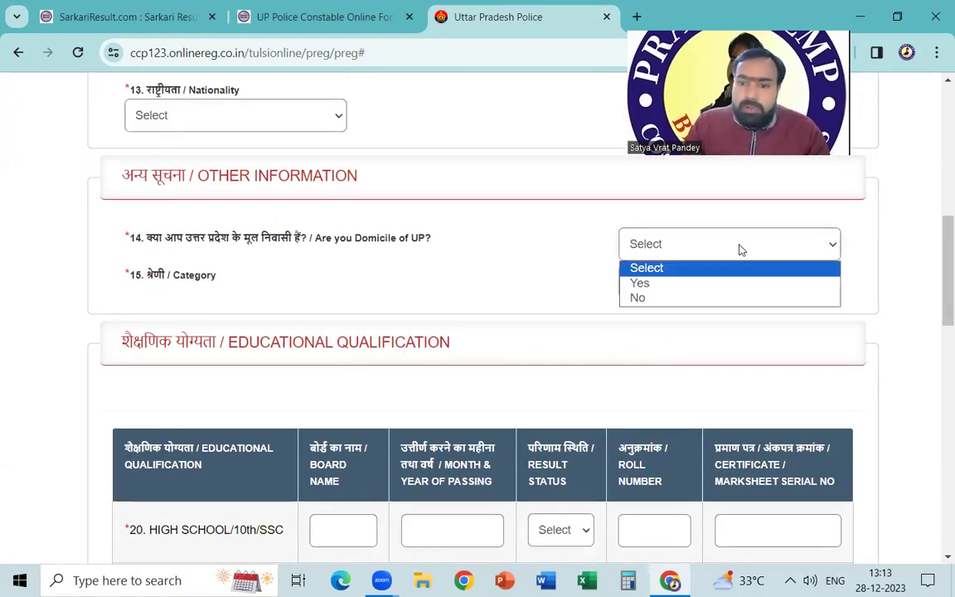
{"action": "scroll", "coordinate": [381, 299], "scroll_direction": "up", "scroll_amount": 4}
{"action": "left_click", "coordinate": [331, 286]}
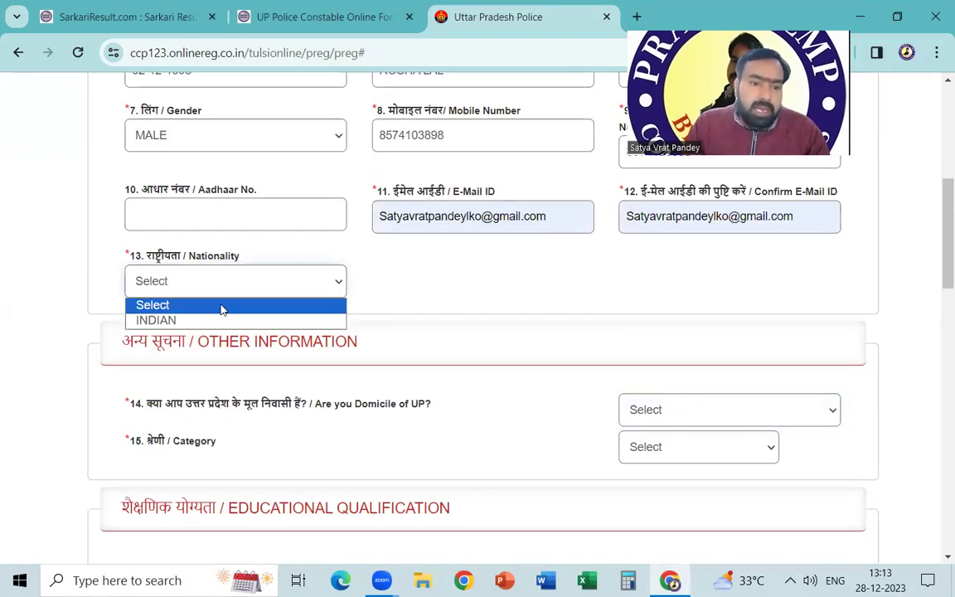
{"action": "left_click", "coordinate": [152, 321]}
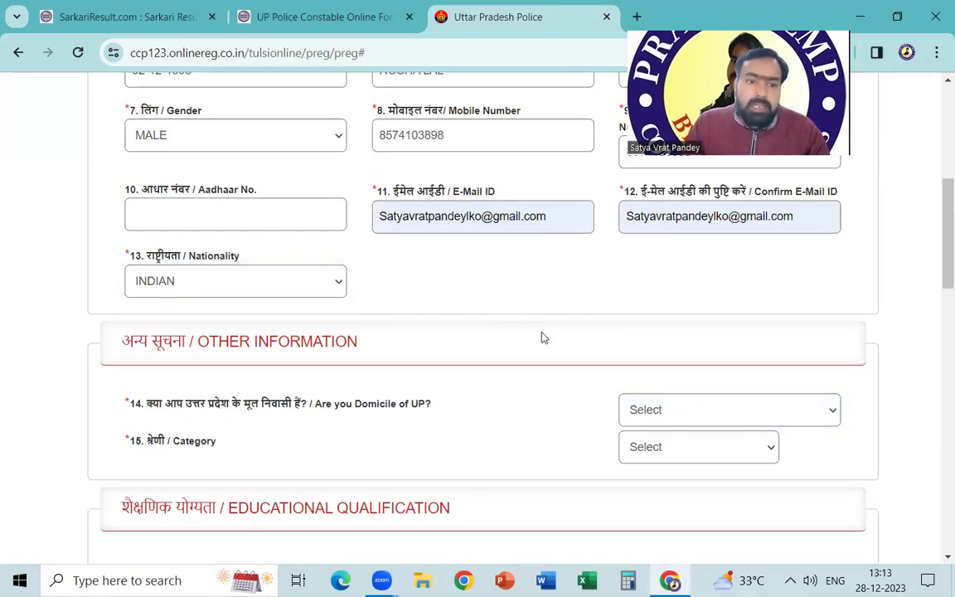
{"action": "scroll", "coordinate": [414, 344], "scroll_direction": "down", "scroll_amount": 2}
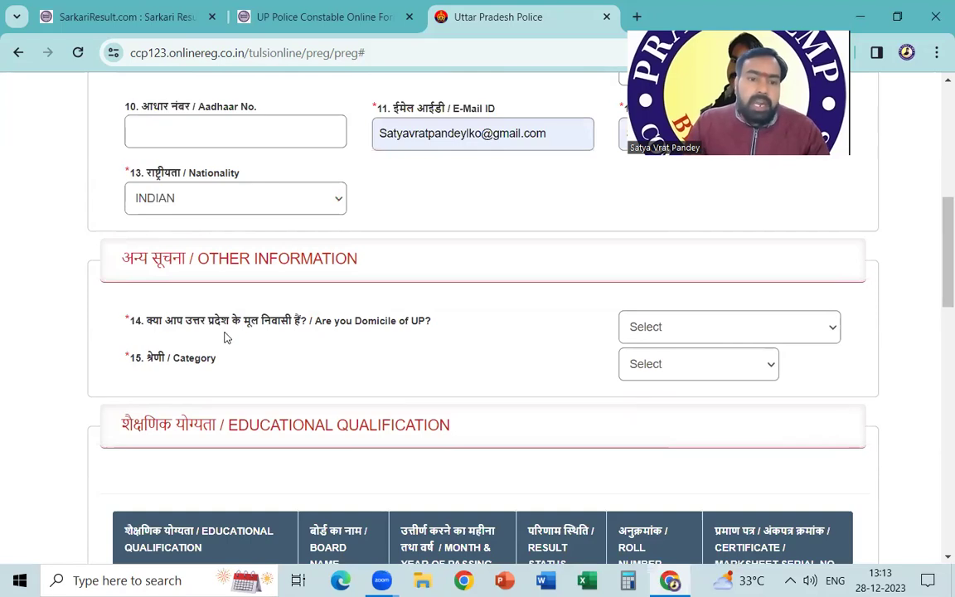
{"action": "left_click", "coordinate": [720, 333]}
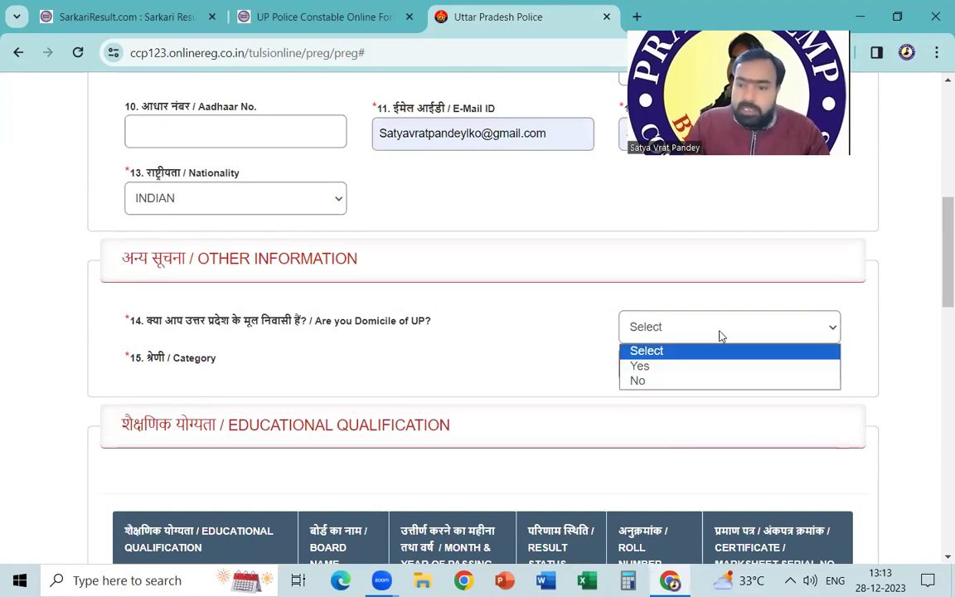
{"action": "left_click", "coordinate": [664, 366]}
{"action": "scroll", "coordinate": [367, 407], "scroll_direction": "down", "scroll_amount": 1}
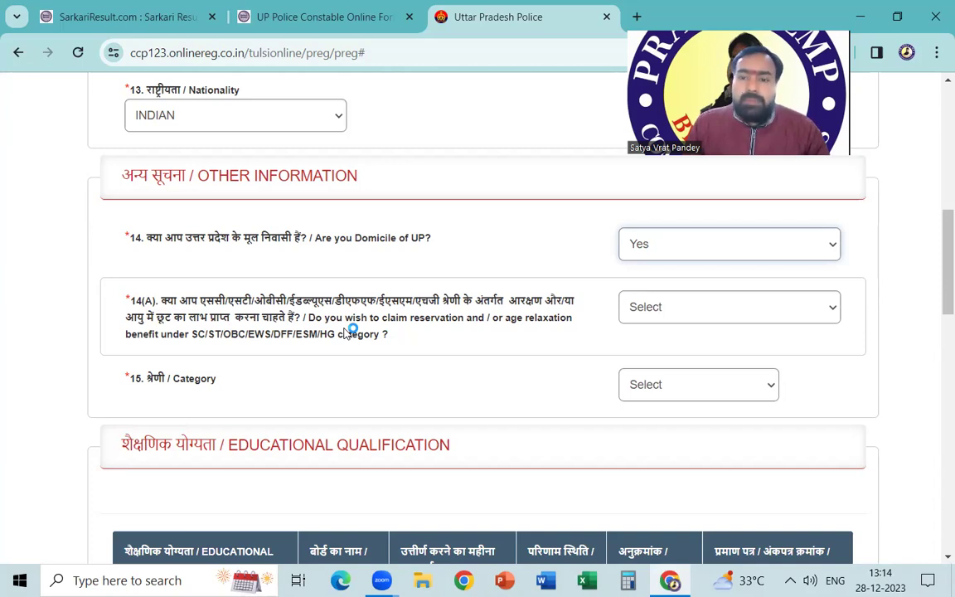
Answer Yes to question 14(A) on claiming reservation benefits.
{"action": "left_click", "coordinate": [674, 316]}
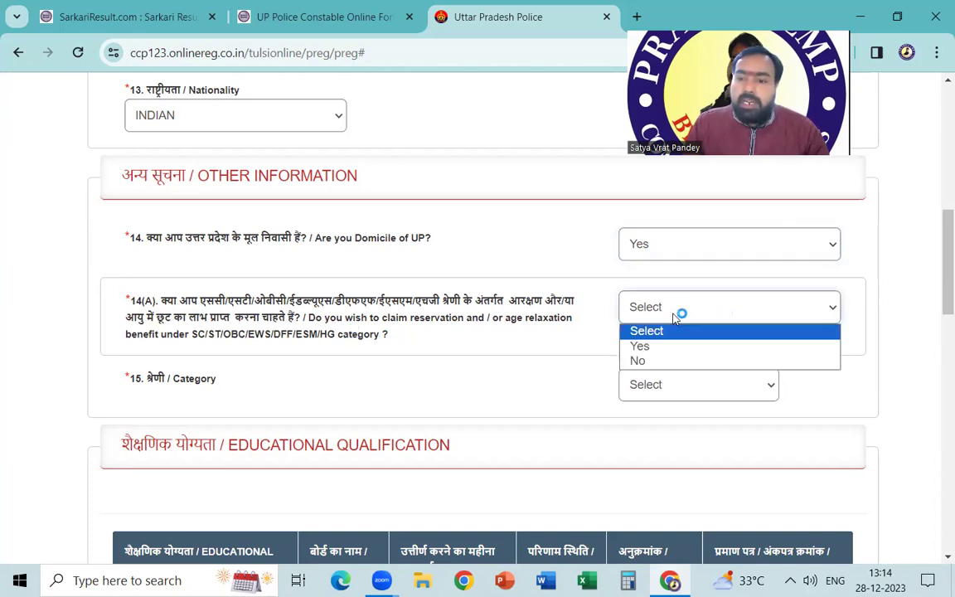
{"action": "left_click", "coordinate": [643, 346]}
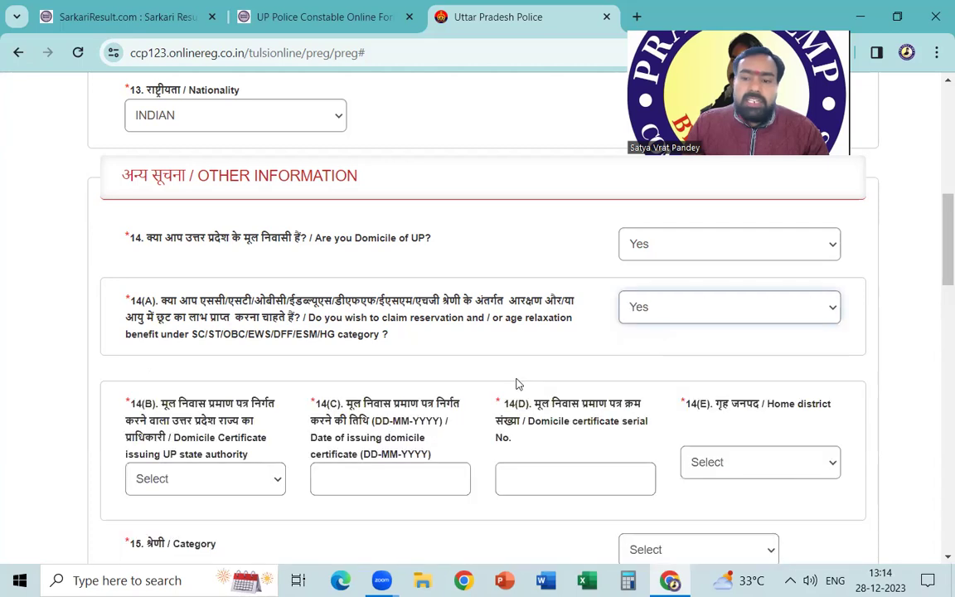
{"action": "scroll", "coordinate": [436, 387], "scroll_direction": "down", "scroll_amount": 2}
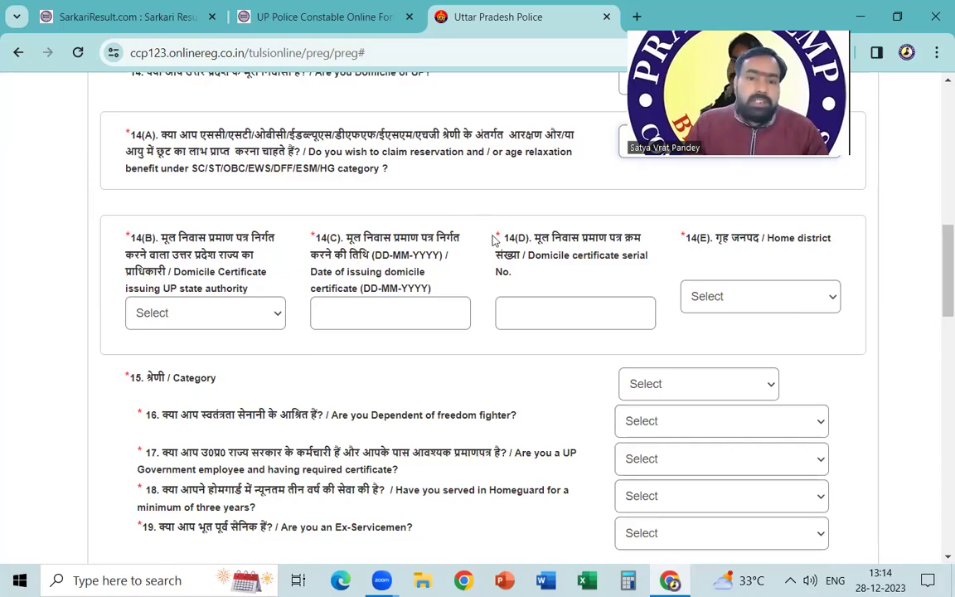
{"action": "scroll", "coordinate": [497, 240], "scroll_direction": "up", "scroll_amount": 1}
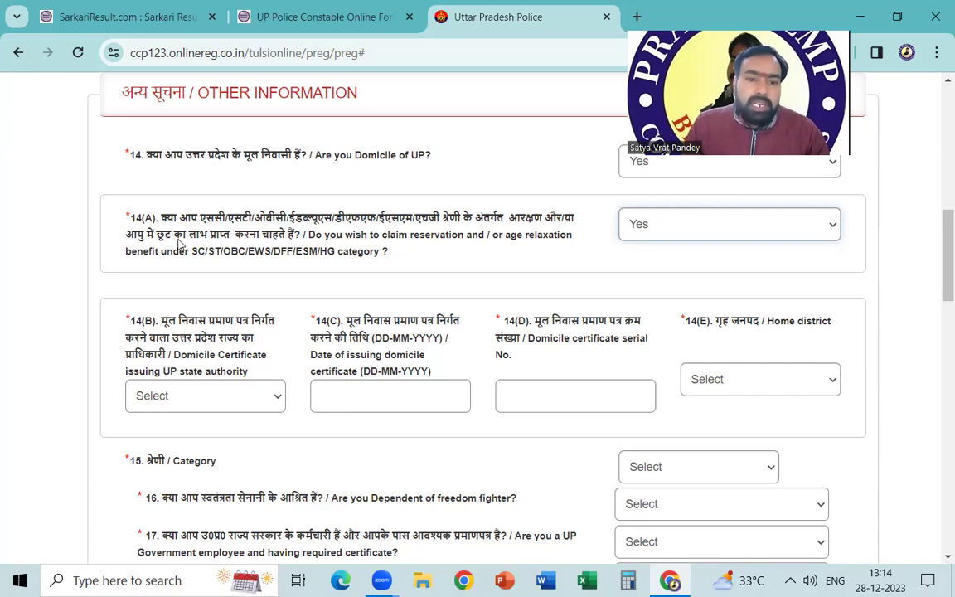
{"action": "mouse_move", "coordinate": [193, 261]}
{"action": "left_mouse_down"}
{"action": "mouse_move", "coordinate": [369, 267]}
{"action": "mouse_move", "coordinate": [390, 241]}
{"action": "mouse_move", "coordinate": [207, 232]}
{"action": "mouse_move", "coordinate": [178, 242]}
{"action": "mouse_move", "coordinate": [217, 263]}
{"action": "mouse_move", "coordinate": [199, 275]}
{"action": "mouse_move", "coordinate": [315, 285]}
{"action": "mouse_move", "coordinate": [403, 259]}
{"action": "mouse_move", "coordinate": [515, 247]}
{"action": "left_mouse_up"}
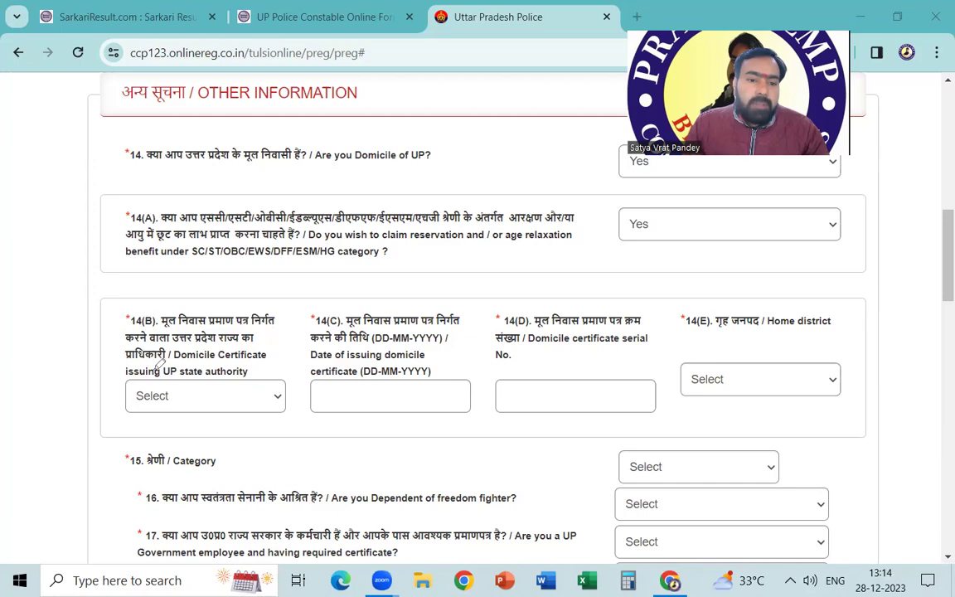
Choose SUB DIVISIONAL MAGISTRATE as the domicile certificate issuing authority.
{"action": "left_click", "coordinate": [261, 396]}
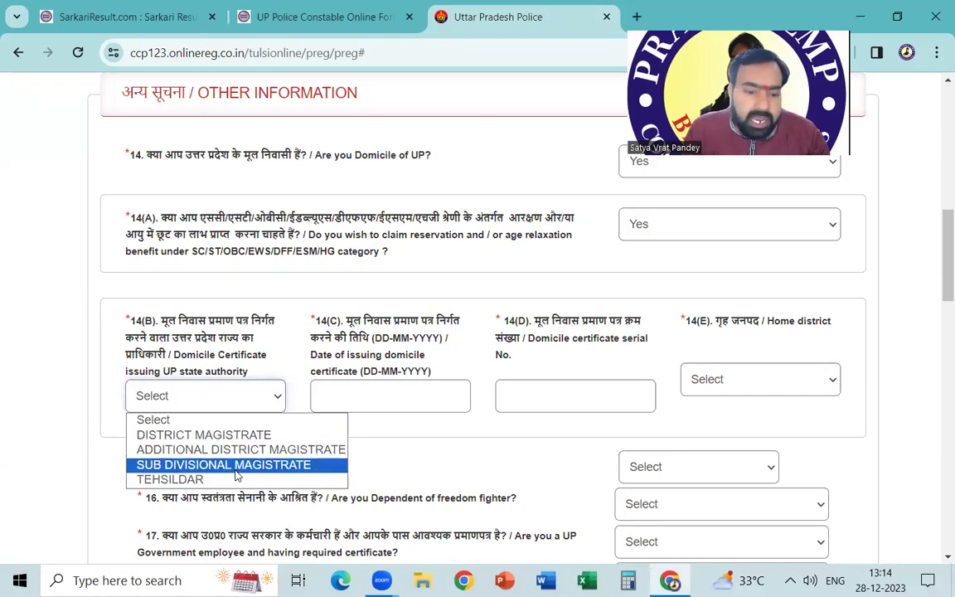
{"action": "left_click", "coordinate": [269, 465]}
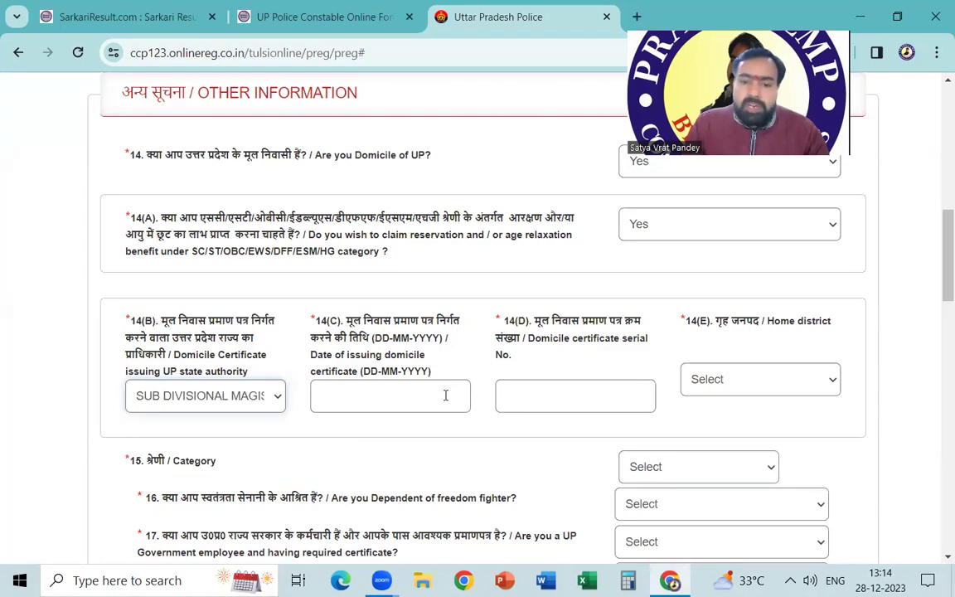
{"action": "left_click", "coordinate": [376, 386]}
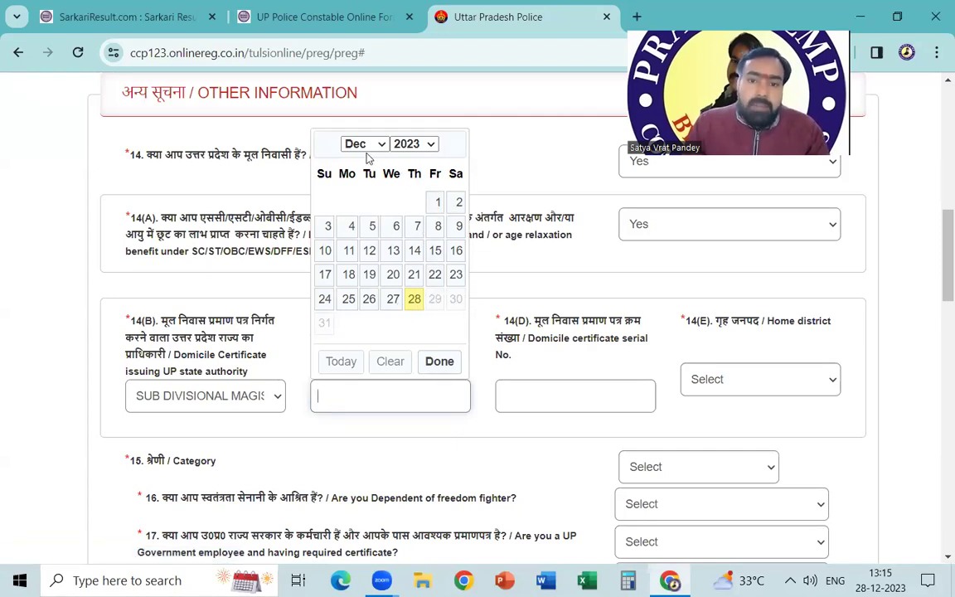
{"action": "left_click", "coordinate": [389, 300]}
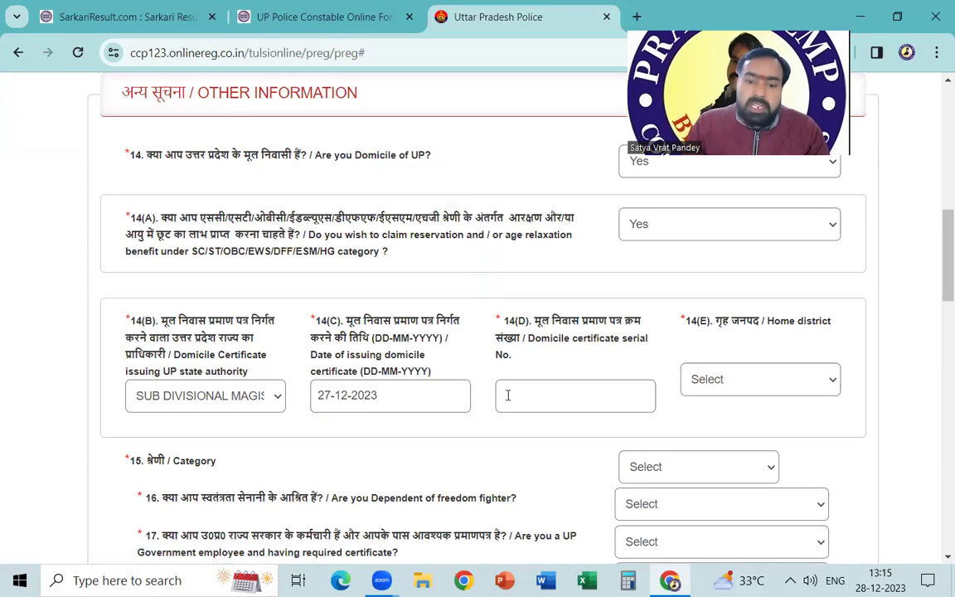
{"action": "left_click", "coordinate": [526, 390]}
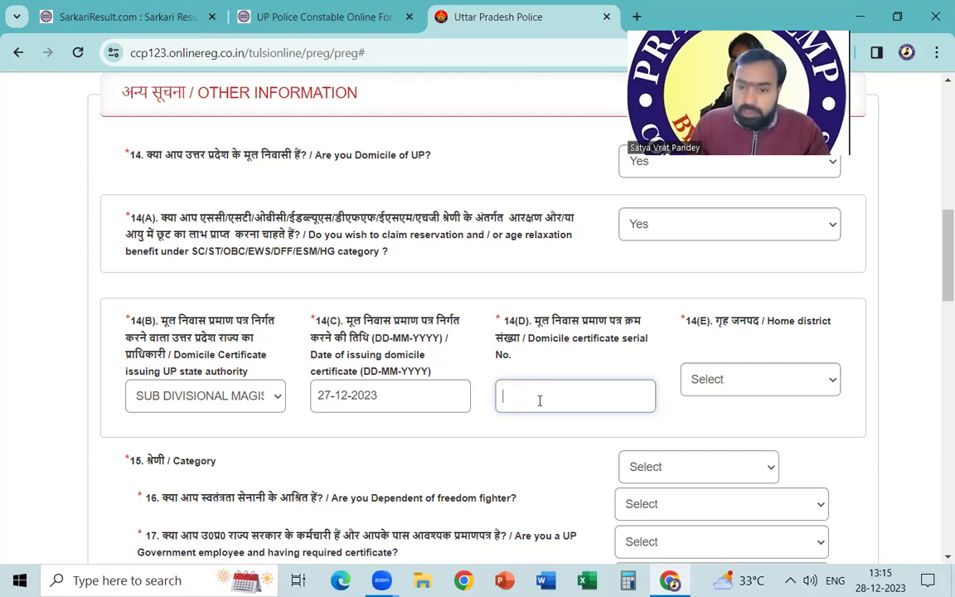
{"action": "type", "text": "0000"}
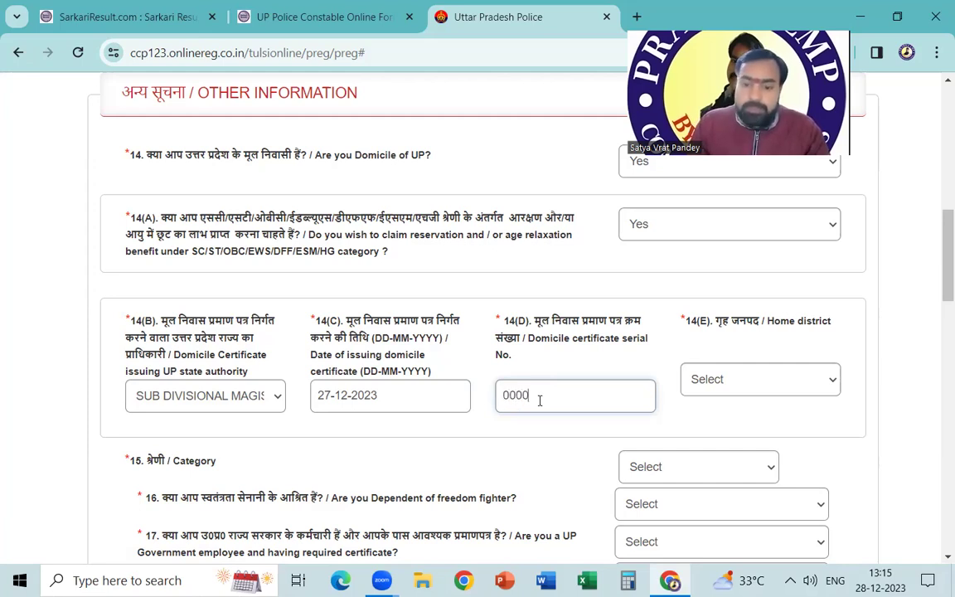
{"action": "type", "text": "0000000"}
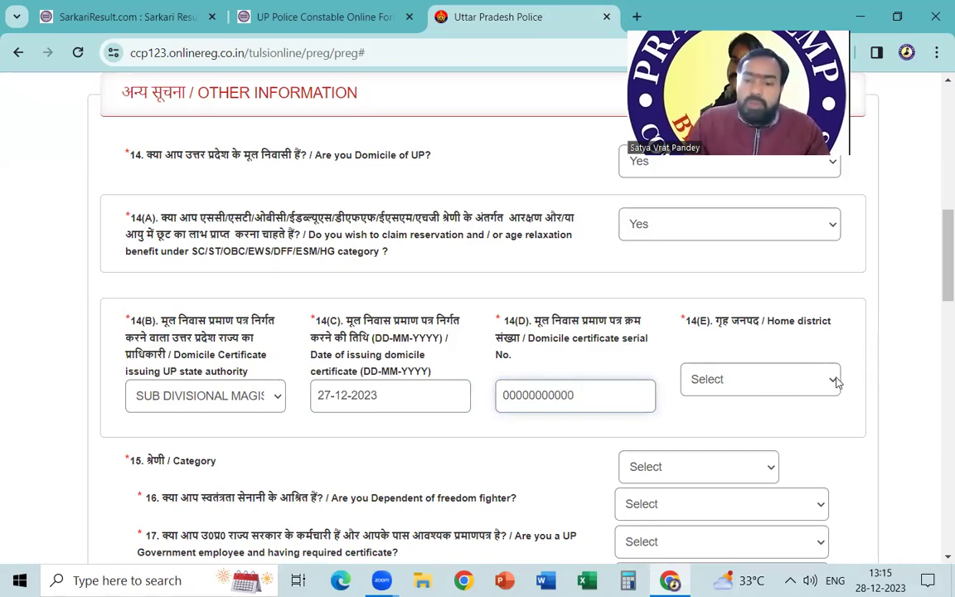
{"action": "left_click", "coordinate": [754, 388]}
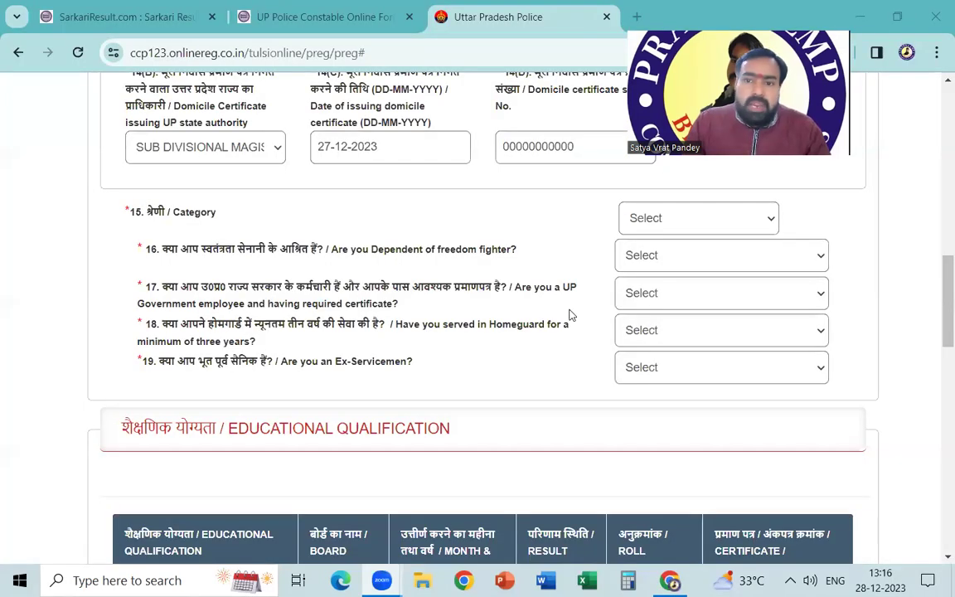
Select Shamli from the 14(E) home district list.
{"action": "scroll", "coordinate": [571, 315], "scroll_direction": "up", "scroll_amount": 2}
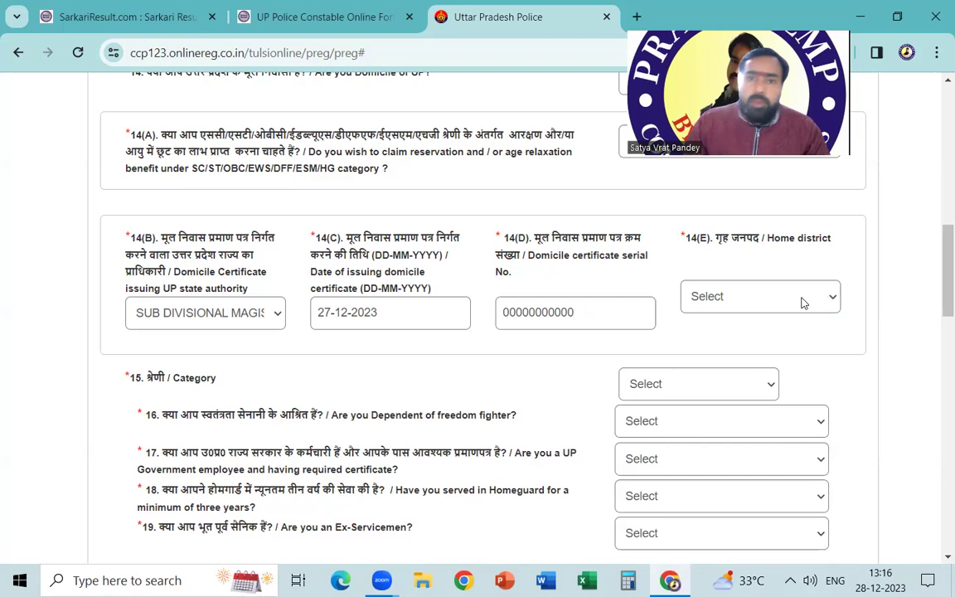
{"action": "left_click", "coordinate": [801, 303]}
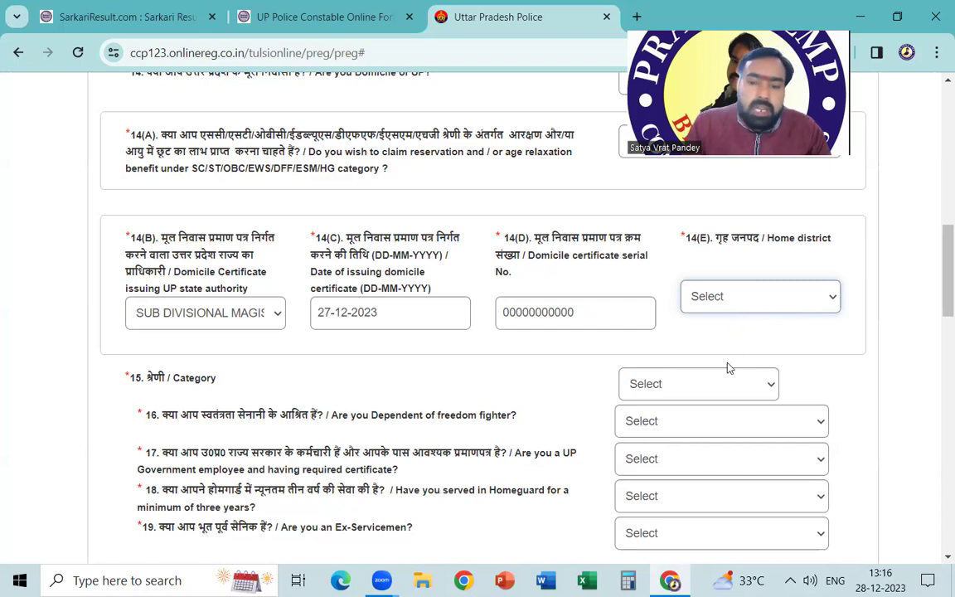
{"action": "left_click", "coordinate": [718, 390]}
{"action": "left_click", "coordinate": [772, 298]}
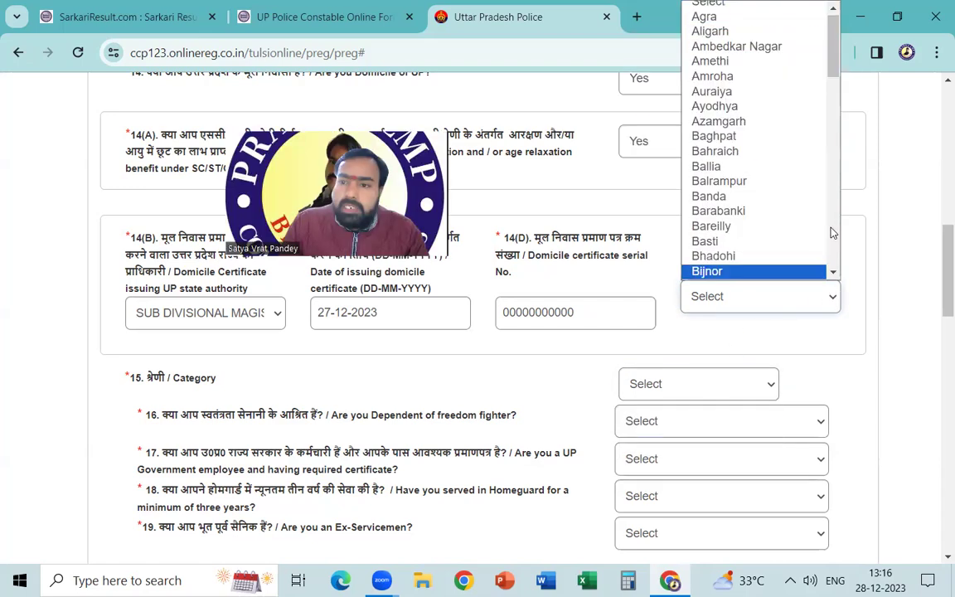
{"action": "scroll", "coordinate": [760, 236], "scroll_direction": "down", "scroll_amount": 10}
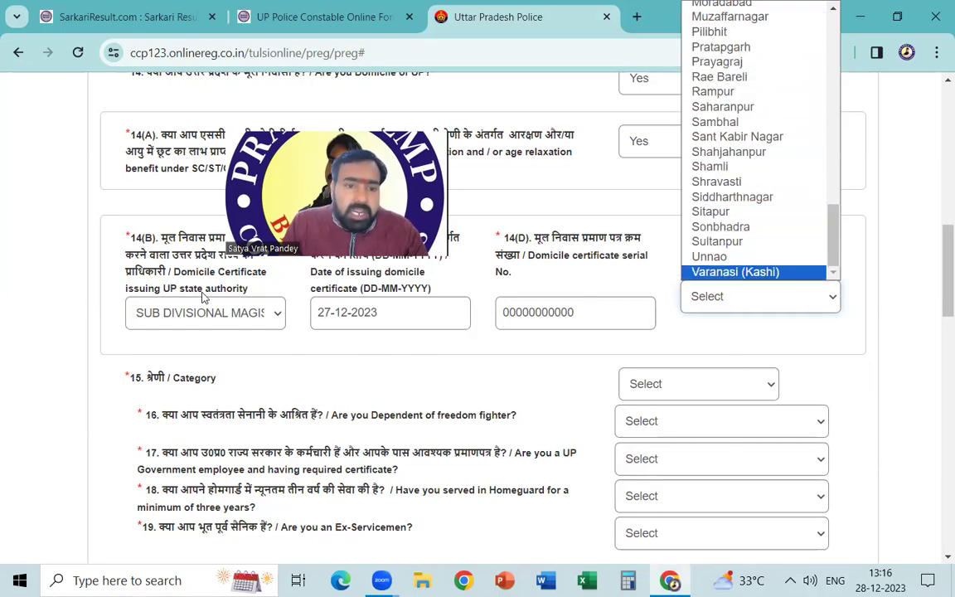
{"action": "left_click", "coordinate": [746, 167]}
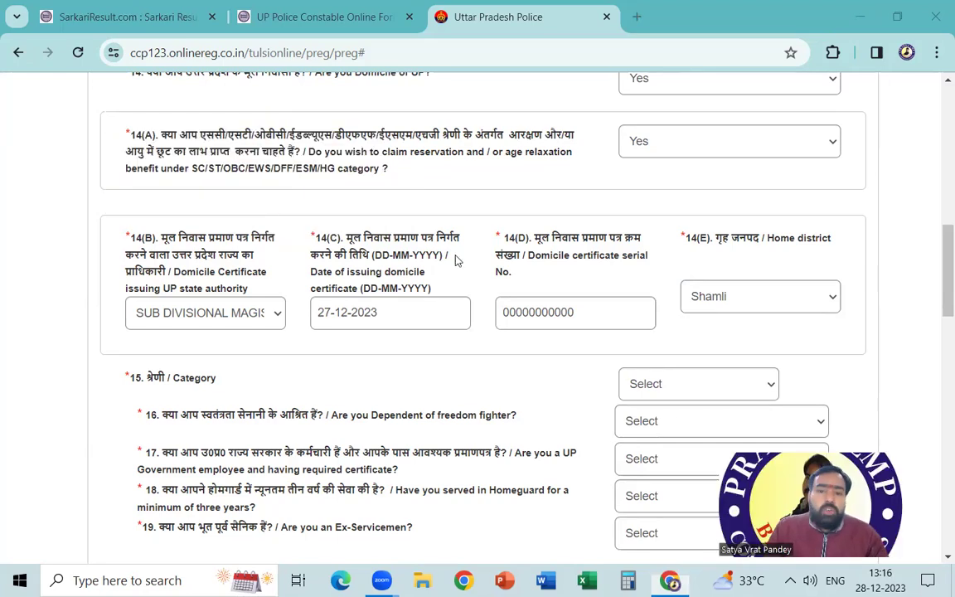
Answer No to the 14(A) reservation benefit question and set Category to GENERAL.
{"action": "left_click", "coordinate": [700, 147]}
{"action": "left_click", "coordinate": [639, 196]}
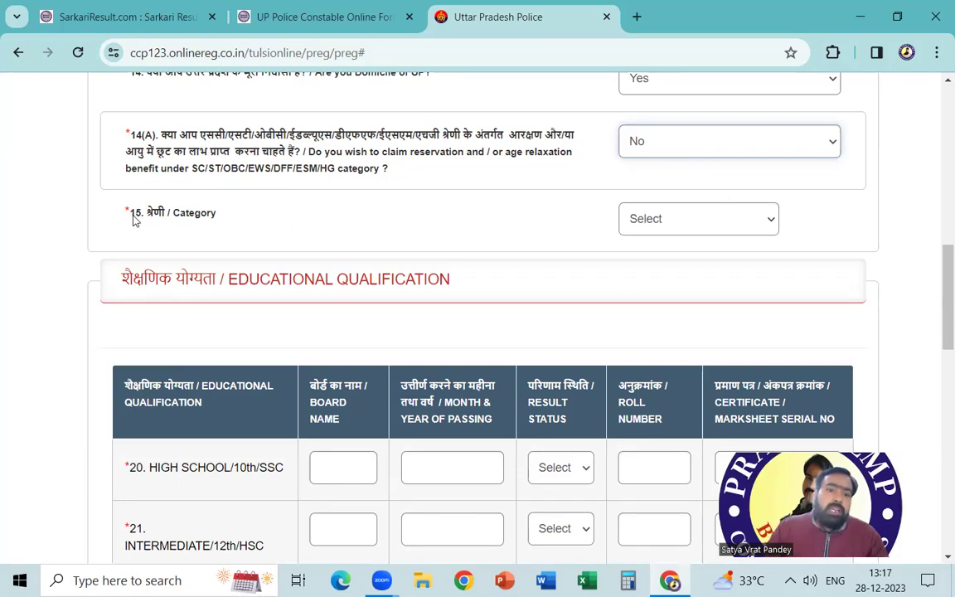
{"action": "left_click", "coordinate": [693, 222]}
{"action": "left_click", "coordinate": [683, 257]}
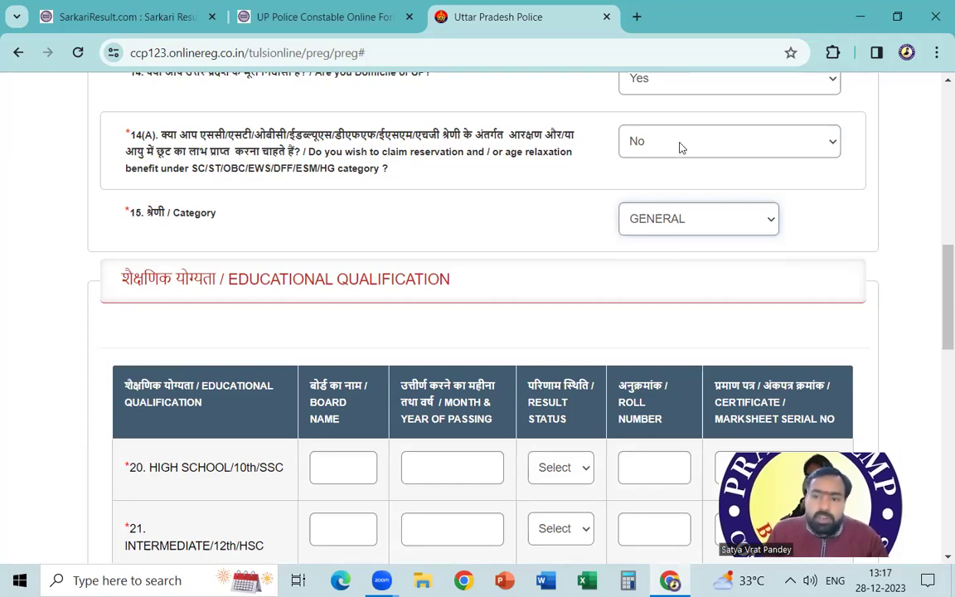
{"action": "scroll", "coordinate": [452, 298], "scroll_direction": "down", "scroll_amount": 4}
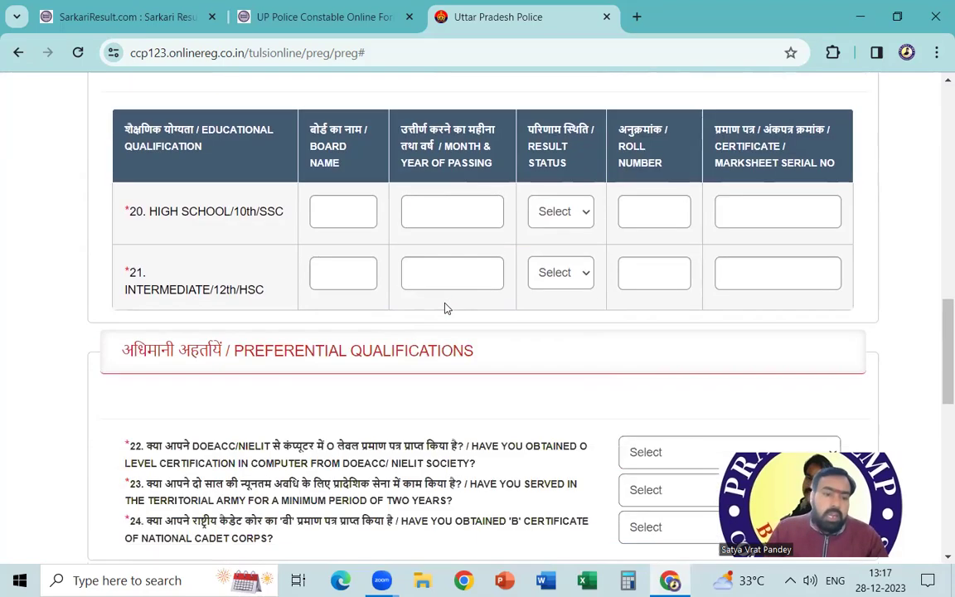
{"action": "scroll", "coordinate": [497, 348], "scroll_direction": "up", "scroll_amount": 2}
Fill the High School row: UP BOARD, Aug 2015, PASS, roll 000000, serial 0000000.
{"action": "left_click", "coordinate": [335, 306]}
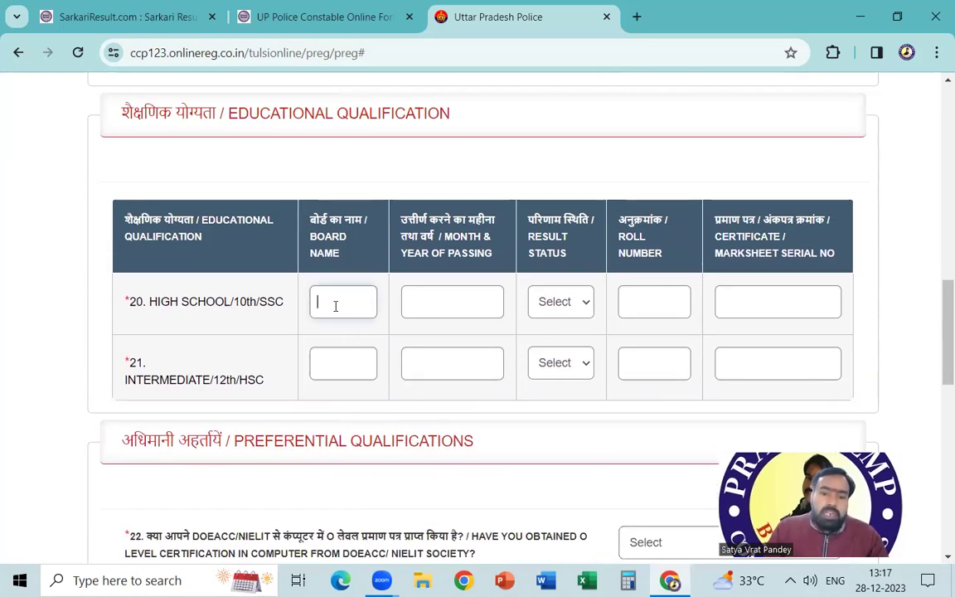
{"action": "type", "text": "UP"}
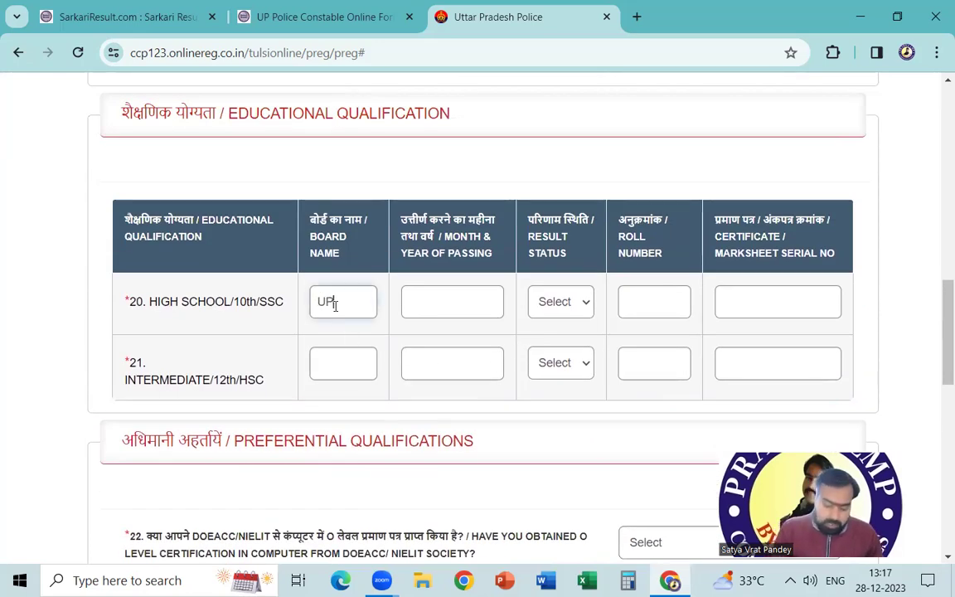
{"action": "type", "text": " BOARD"}
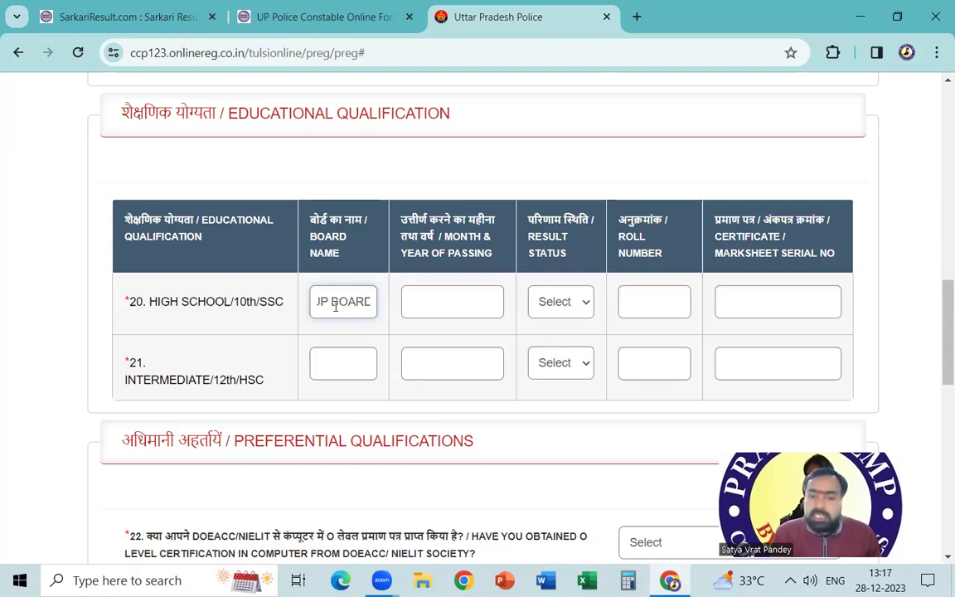
{"action": "key", "text": "Tab"}
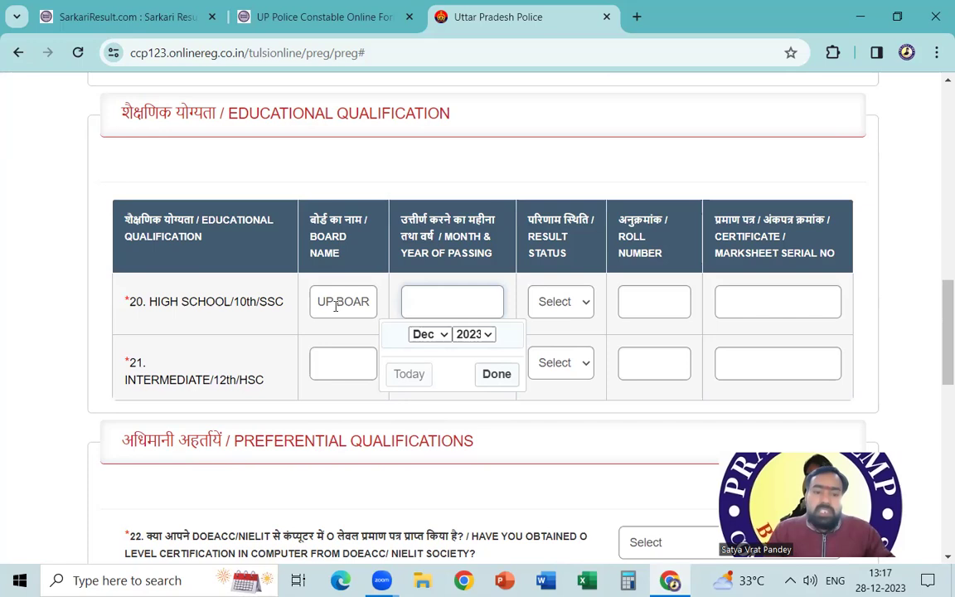
{"action": "left_click", "coordinate": [426, 334]}
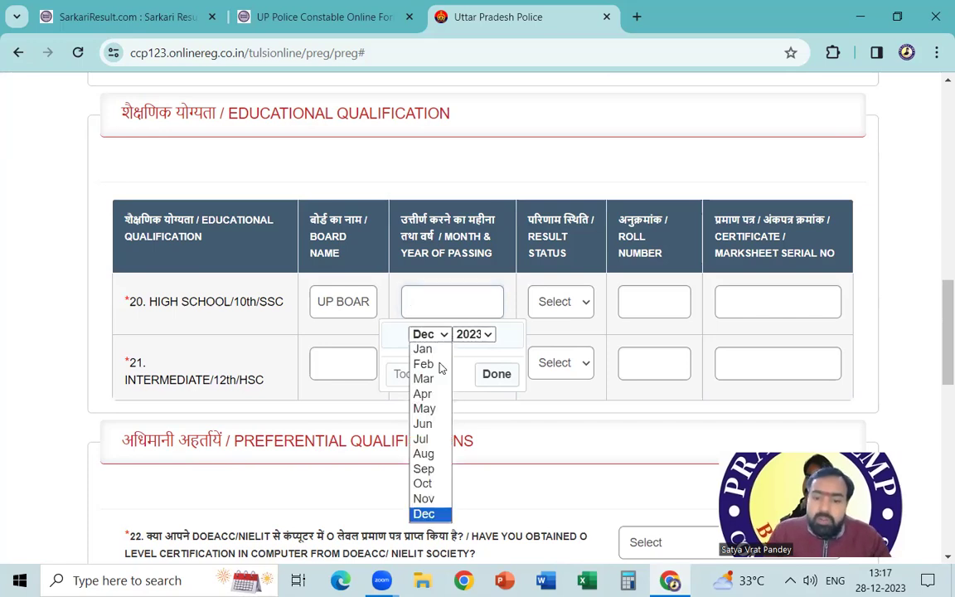
{"action": "left_click", "coordinate": [423, 453]}
{"action": "left_click", "coordinate": [484, 334]}
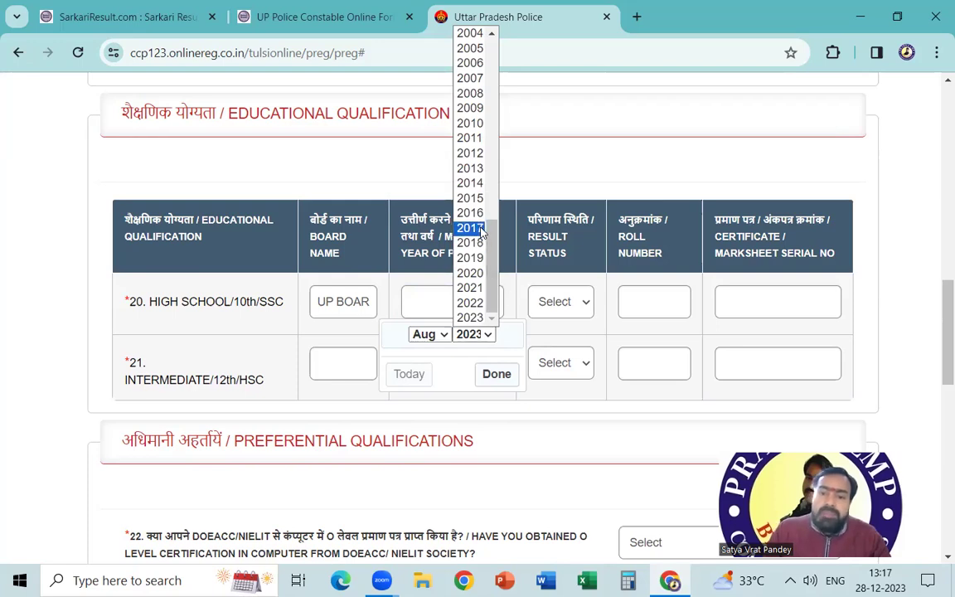
{"action": "left_click", "coordinate": [470, 198]}
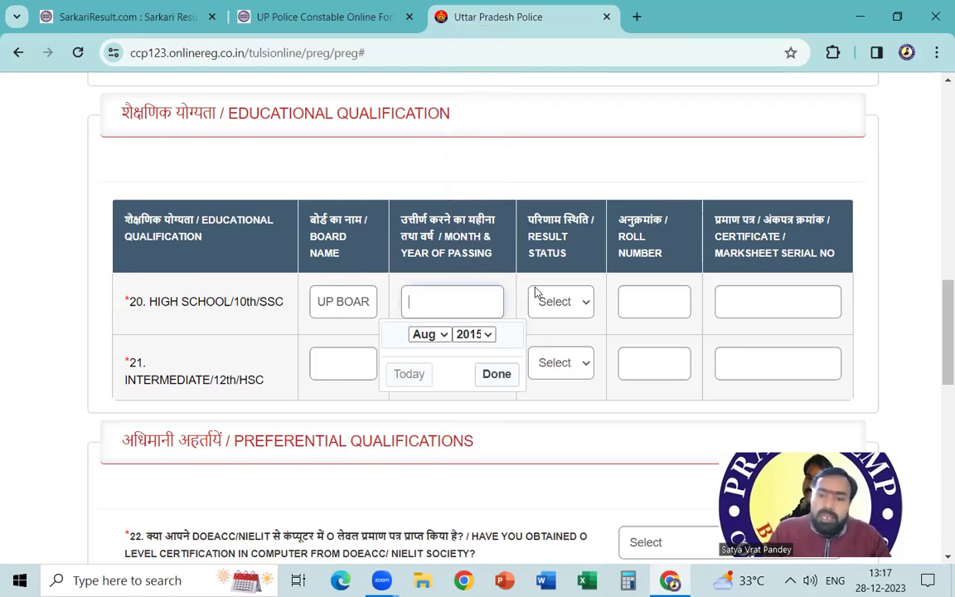
{"action": "left_click", "coordinate": [574, 307]}
{"action": "left_click", "coordinate": [568, 340]}
{"action": "left_click", "coordinate": [656, 311]}
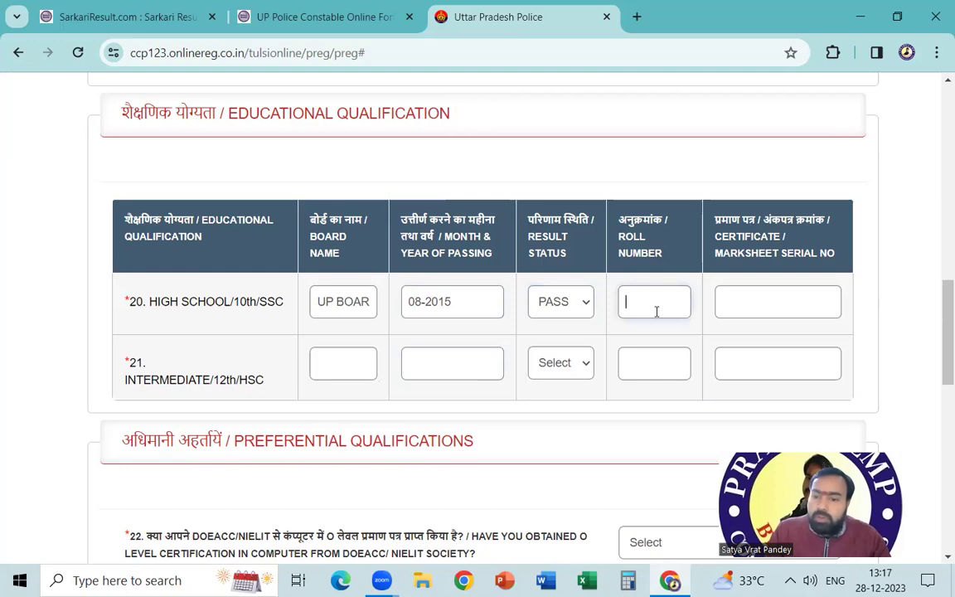
{"action": "type", "text": "000000"}
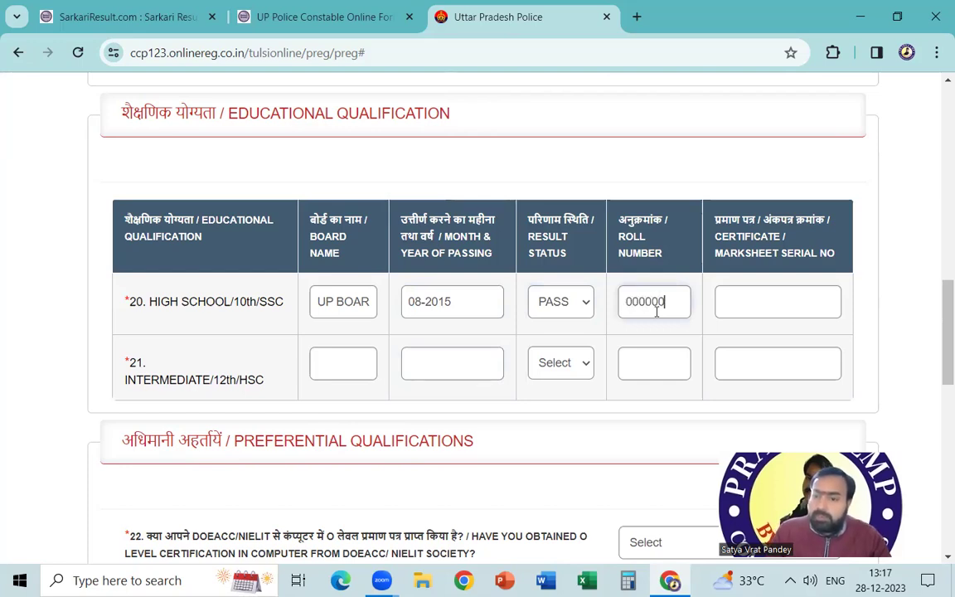
{"action": "left_click", "coordinate": [735, 300]}
{"action": "type", "text": "0"}
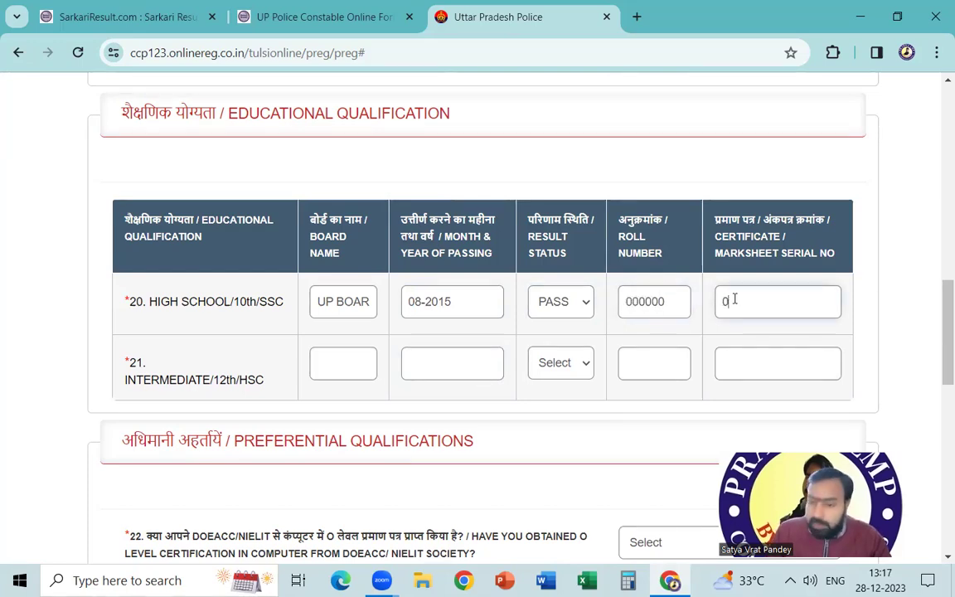
{"action": "type", "text": "000000"}
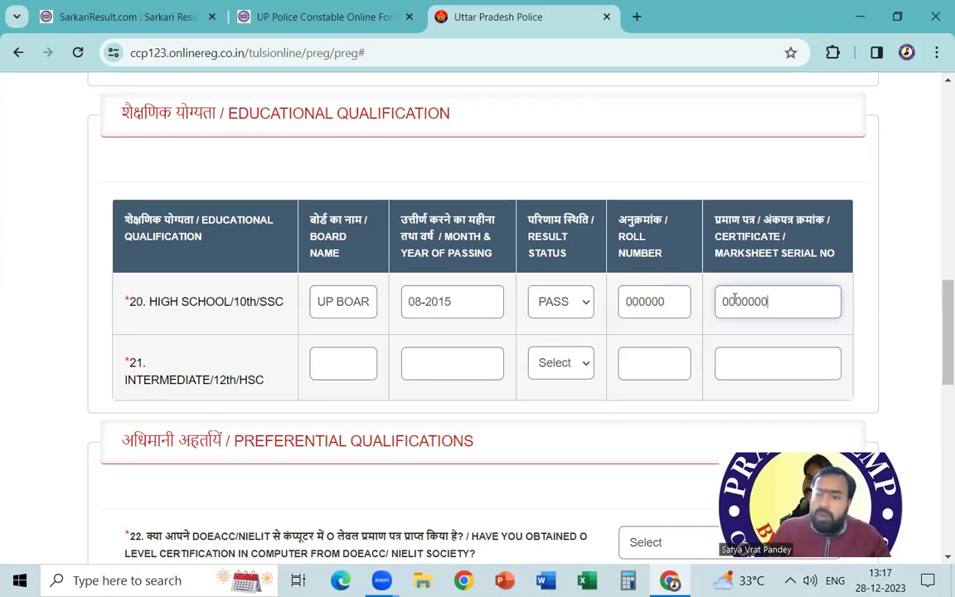
Fill the Intermediate row: UP BOARD, Aug 2017, PASS, roll and serial 0000000.
{"action": "left_click", "coordinate": [338, 362]}
{"action": "type", "text": "UP"}
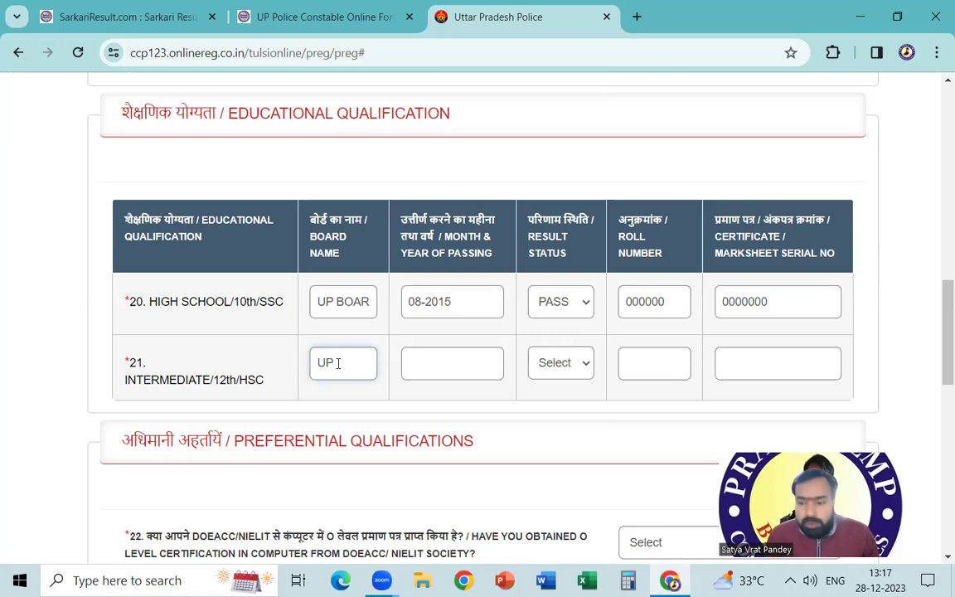
{"action": "type", "text": " BOARD"}
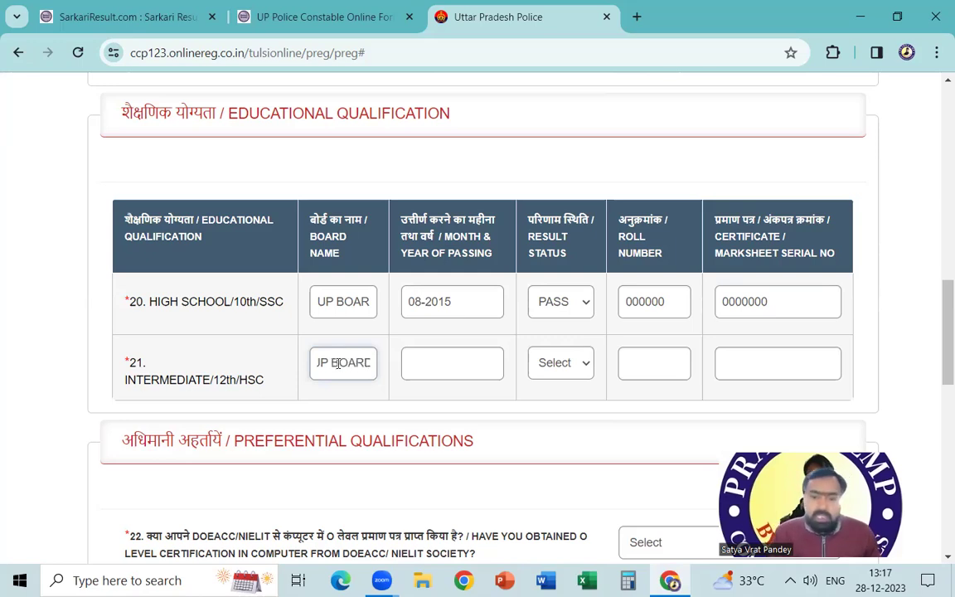
{"action": "key", "text": "Tab"}
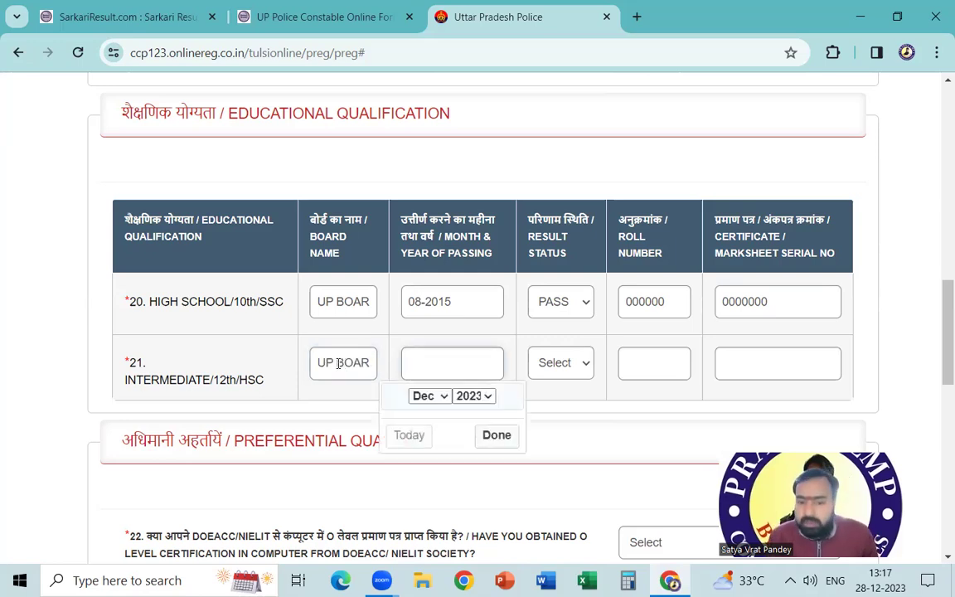
{"action": "left_click", "coordinate": [426, 395]}
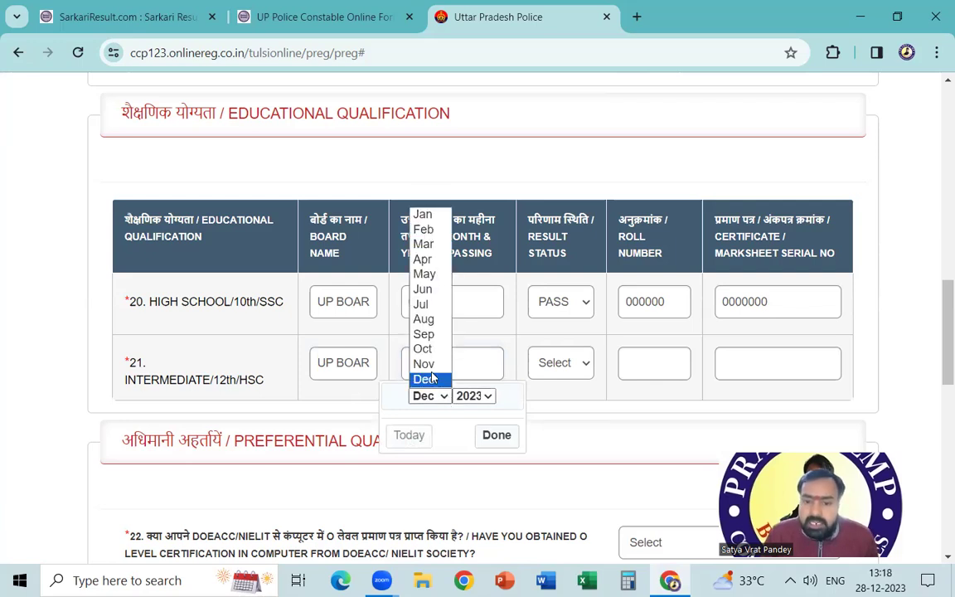
{"action": "left_click", "coordinate": [424, 319]}
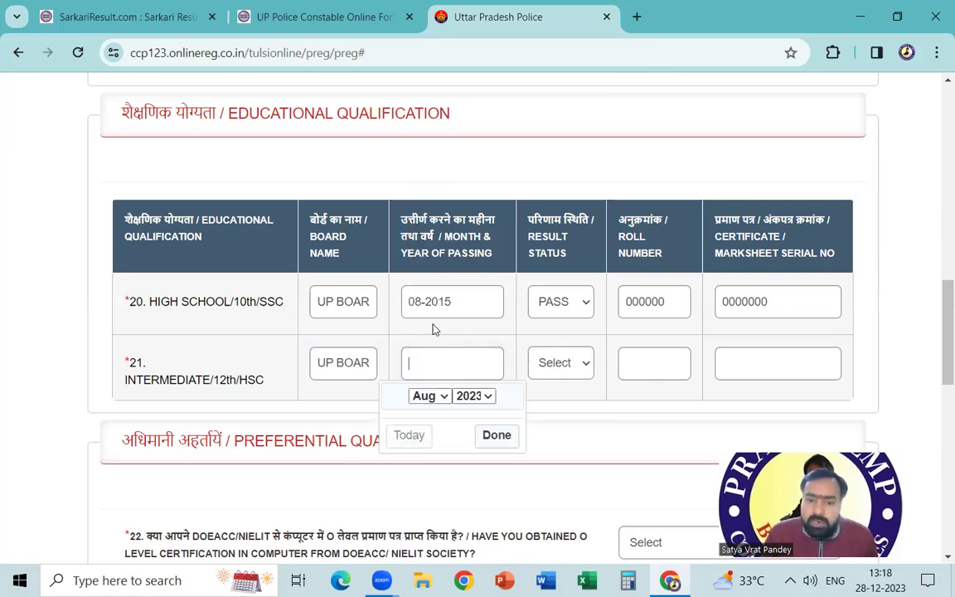
{"action": "left_click", "coordinate": [492, 397]}
{"action": "left_click", "coordinate": [431, 263]}
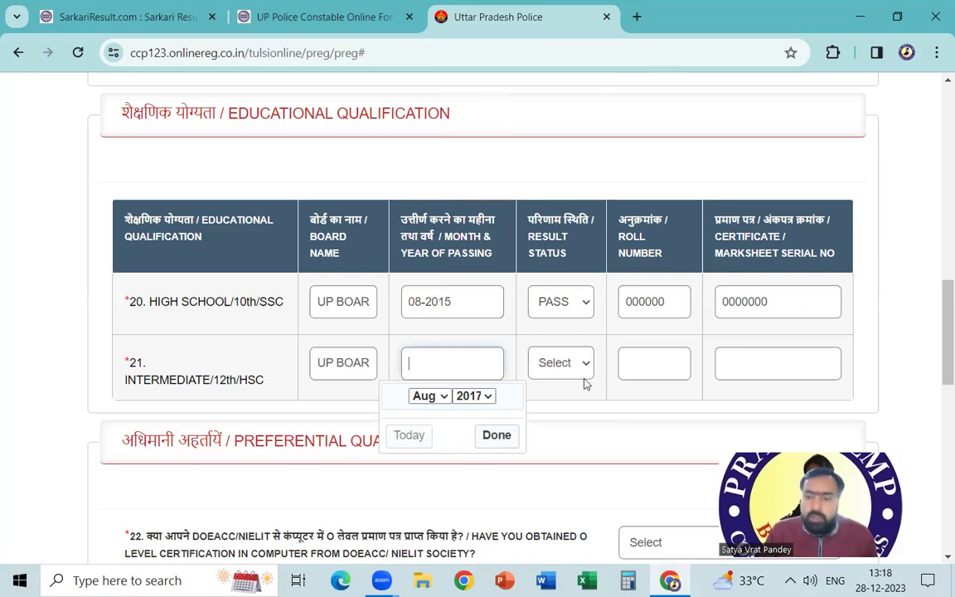
{"action": "left_click", "coordinate": [495, 434]}
{"action": "left_click", "coordinate": [572, 365]}
{"action": "left_click", "coordinate": [557, 401]}
{"action": "left_click", "coordinate": [630, 364]}
{"action": "type", "text": "0000000"}
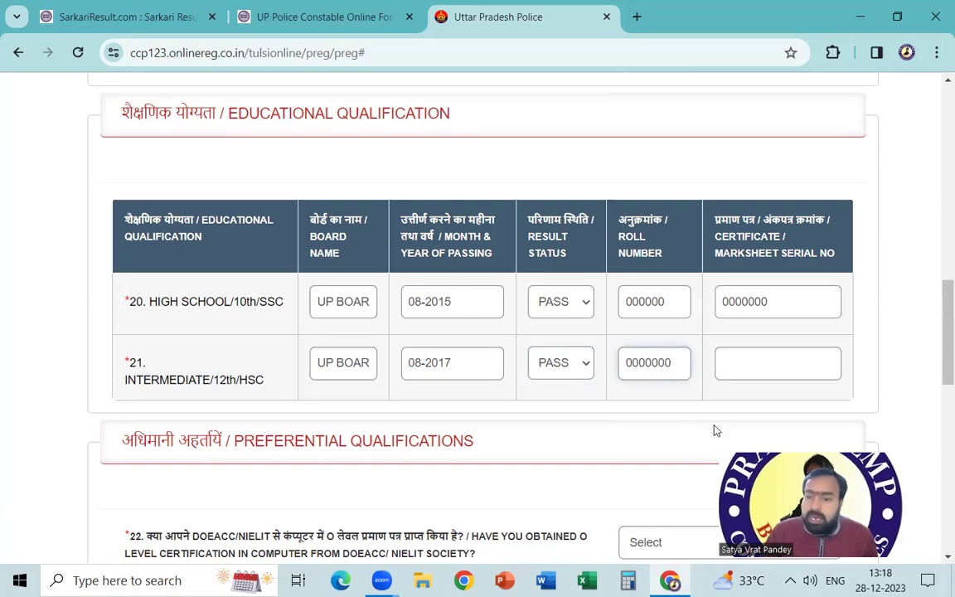
{"action": "left_click", "coordinate": [716, 360]}
{"action": "type", "text": "0000000"}
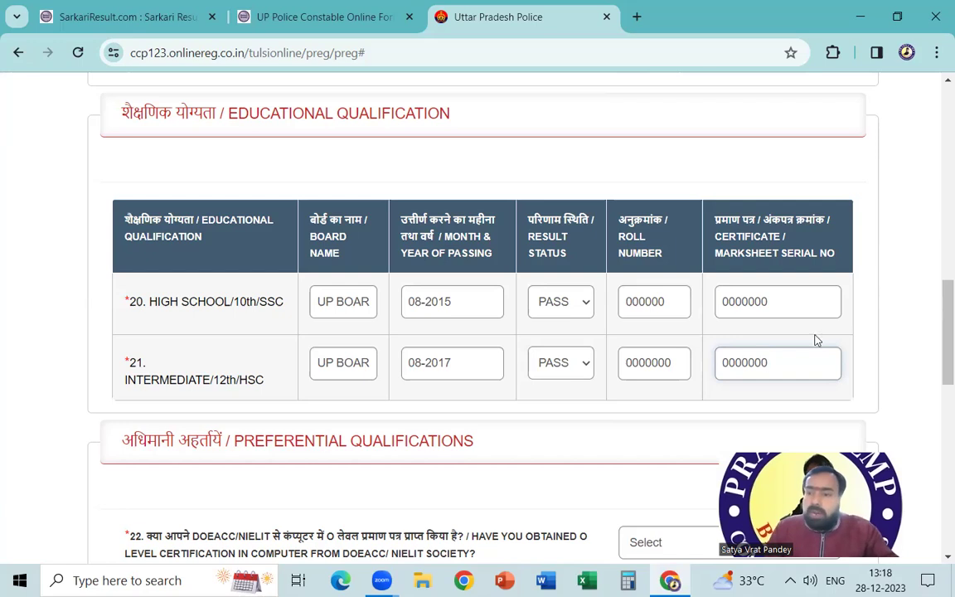
Answer No to question 22 on the O level certificate after briefly trying Yes.
{"action": "scroll", "coordinate": [327, 416], "scroll_direction": "down", "scroll_amount": 2}
{"action": "scroll", "coordinate": [327, 417], "scroll_direction": "down", "scroll_amount": 3}
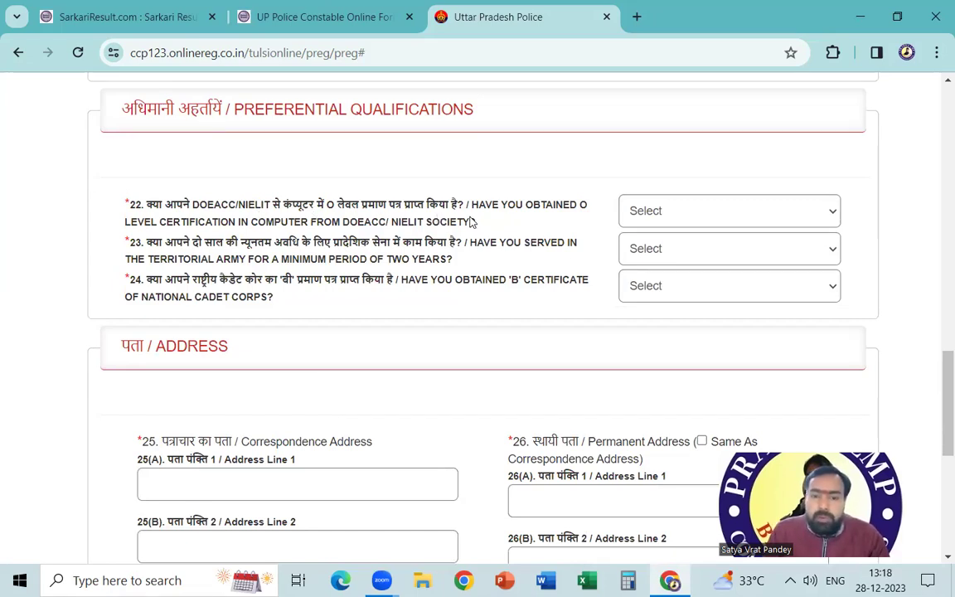
{"action": "left_click", "coordinate": [726, 212]}
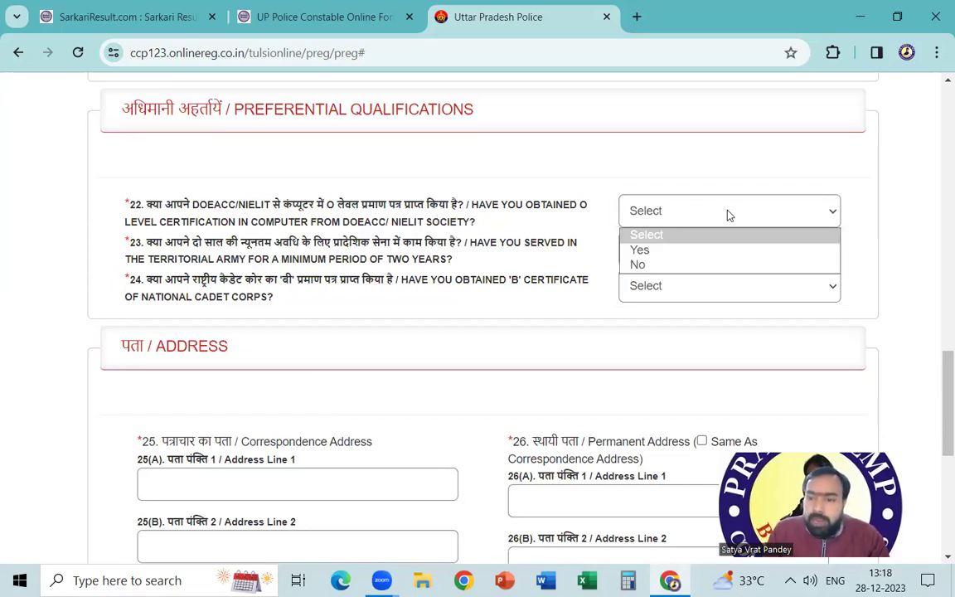
{"action": "left_click", "coordinate": [651, 258]}
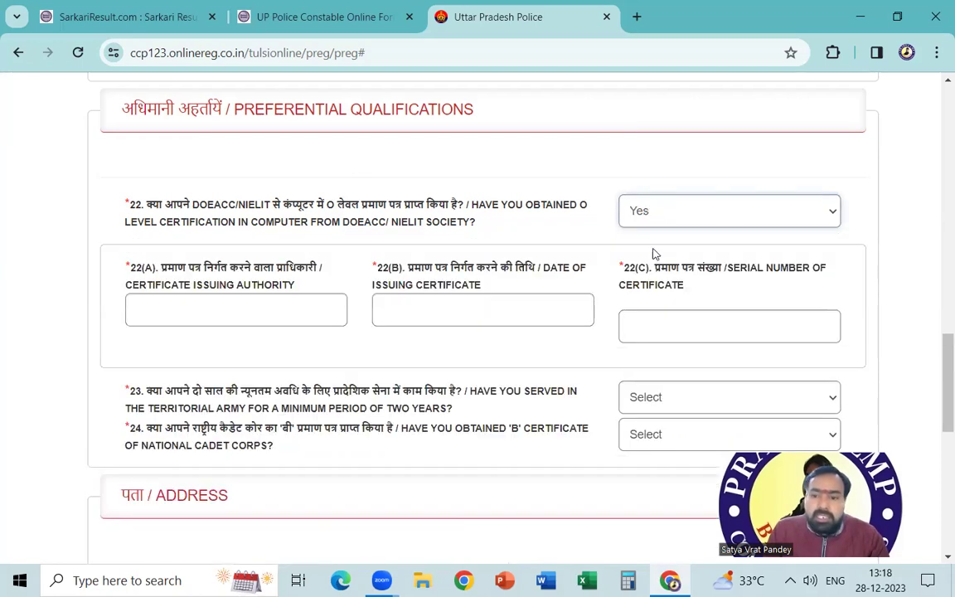
{"action": "left_click", "coordinate": [635, 212]}
{"action": "left_click", "coordinate": [651, 265]}
{"action": "left_click", "coordinate": [652, 217]}
{"action": "left_click", "coordinate": [642, 249]}
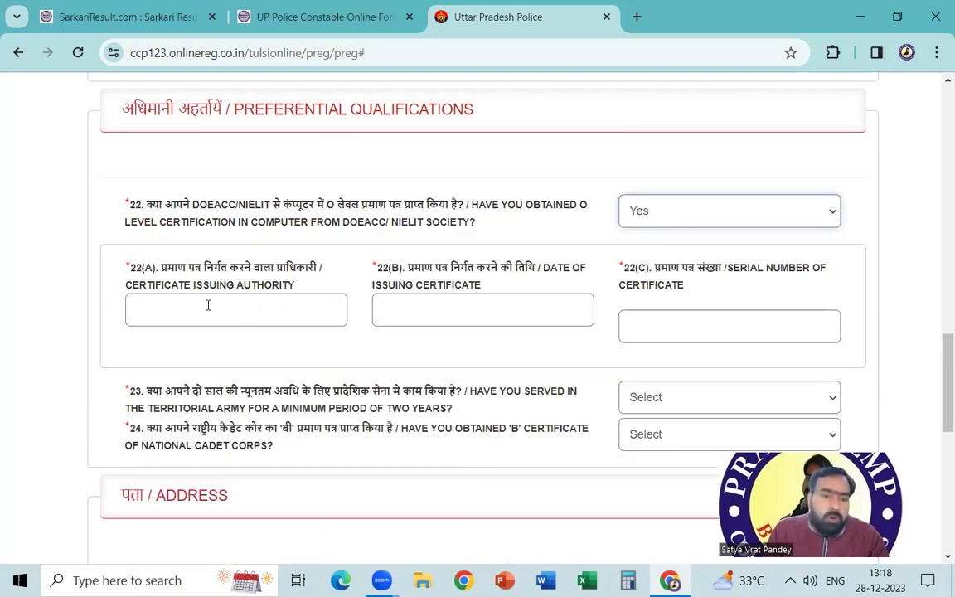
{"action": "left_click", "coordinate": [261, 305]}
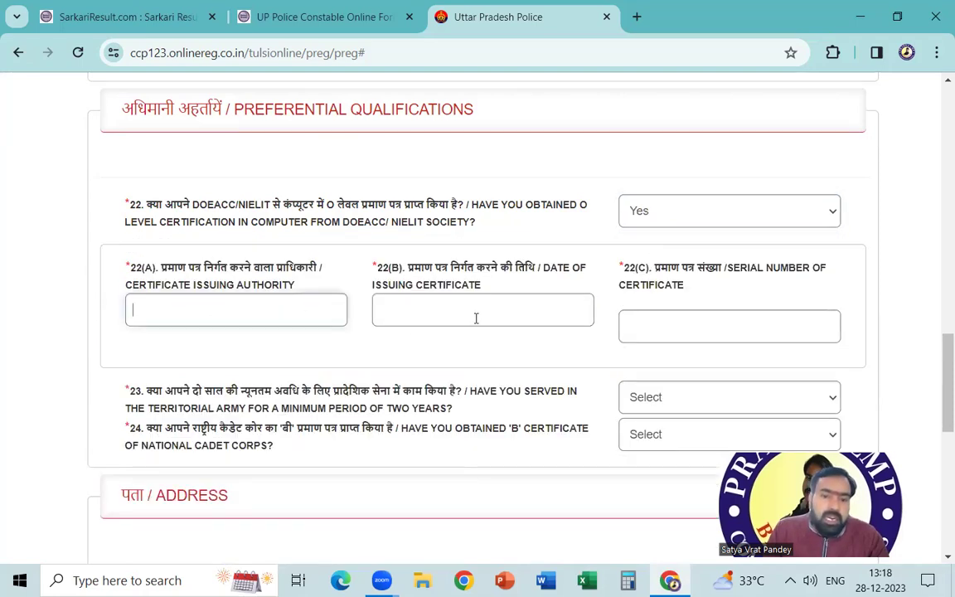
{"action": "left_click", "coordinate": [489, 312]}
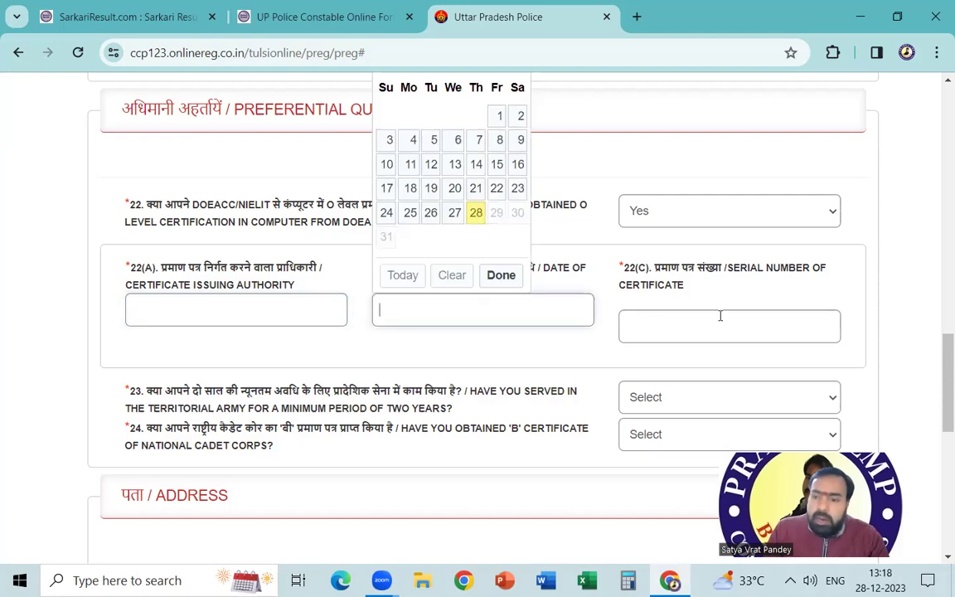
{"action": "left_click", "coordinate": [721, 318]}
{"action": "left_click", "coordinate": [686, 214]}
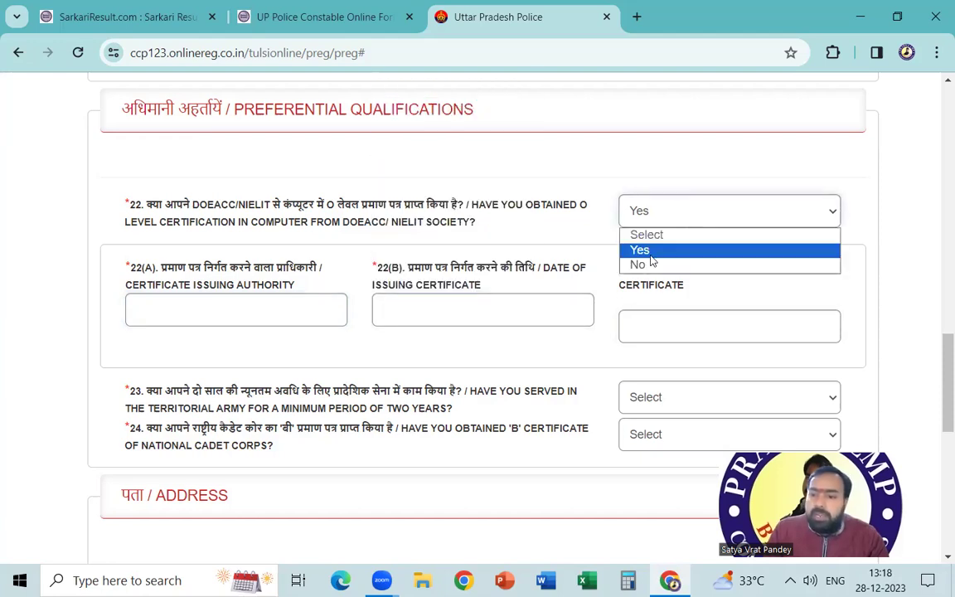
{"action": "left_click", "coordinate": [639, 265]}
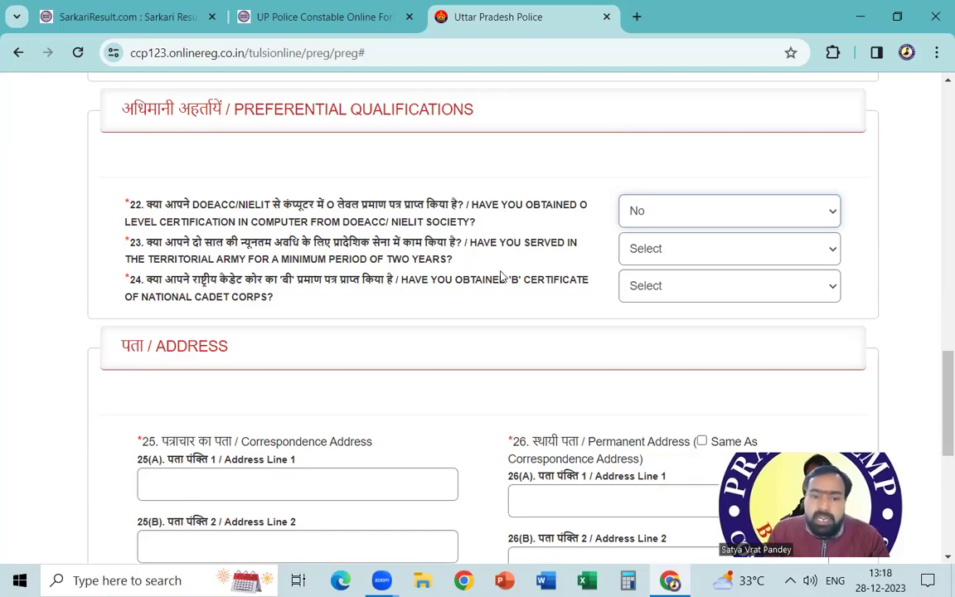
Answer No to question 23 (Territorial Army) and question 24 (NCC 'B' certificate).
{"action": "left_click", "coordinate": [678, 249]}
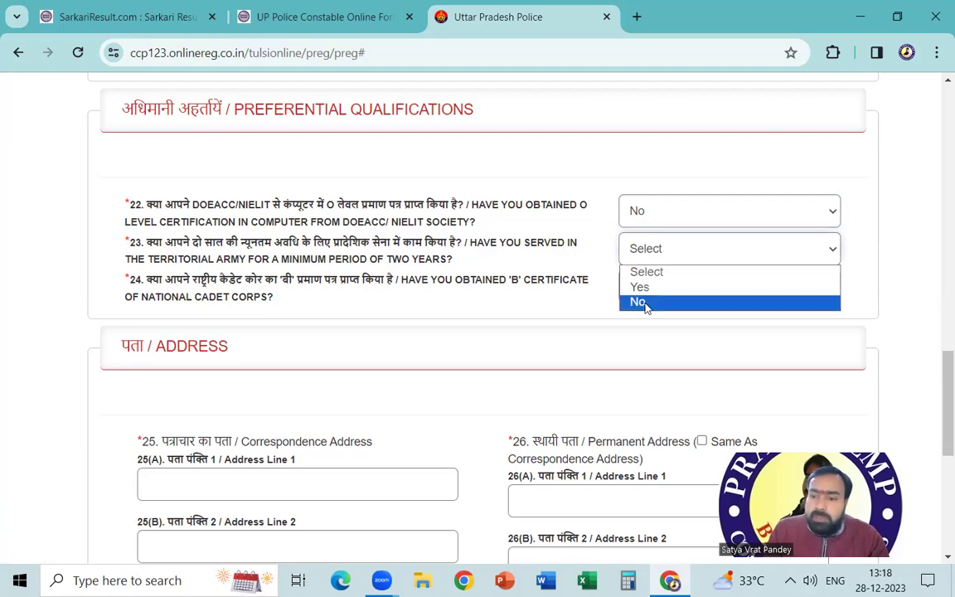
{"action": "left_click", "coordinate": [645, 303]}
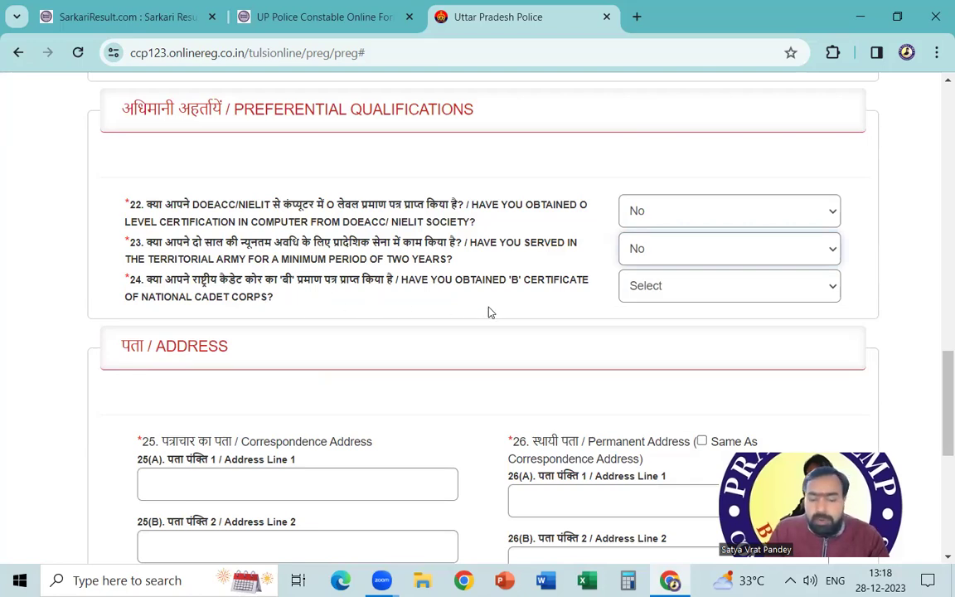
{"action": "left_click", "coordinate": [665, 295]}
{"action": "left_click", "coordinate": [653, 325]}
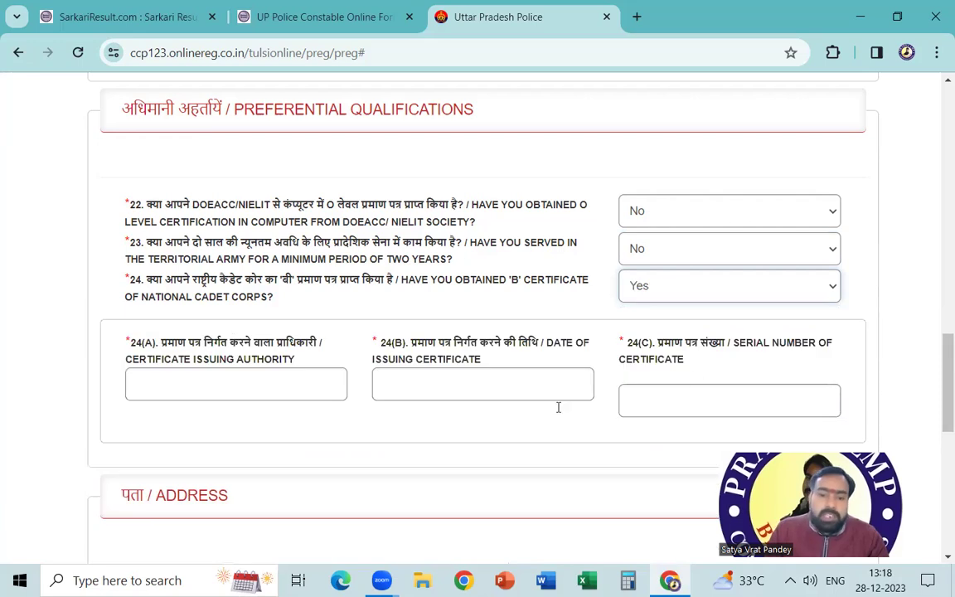
{"action": "left_click", "coordinate": [175, 383]}
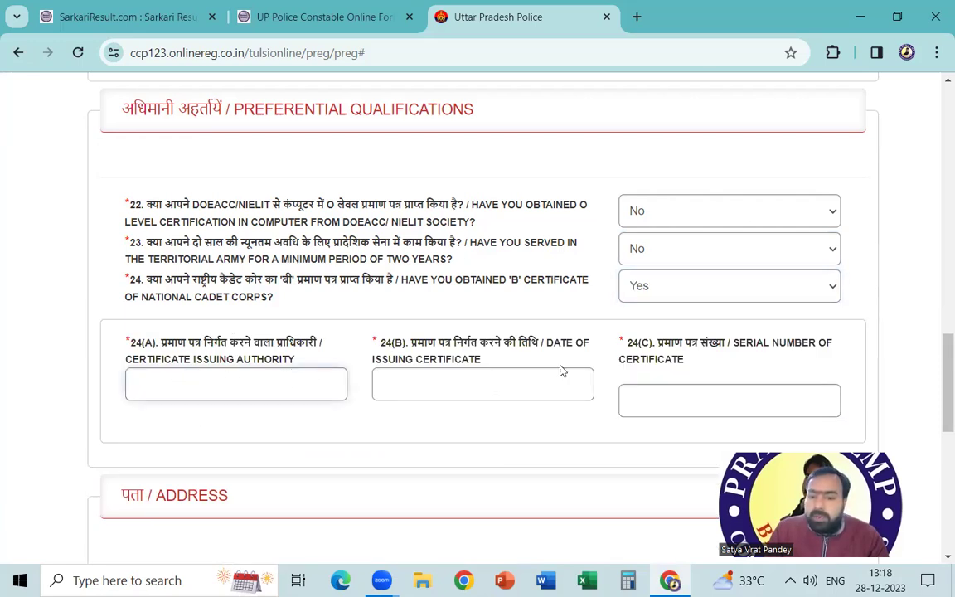
{"action": "left_click", "coordinate": [431, 383]}
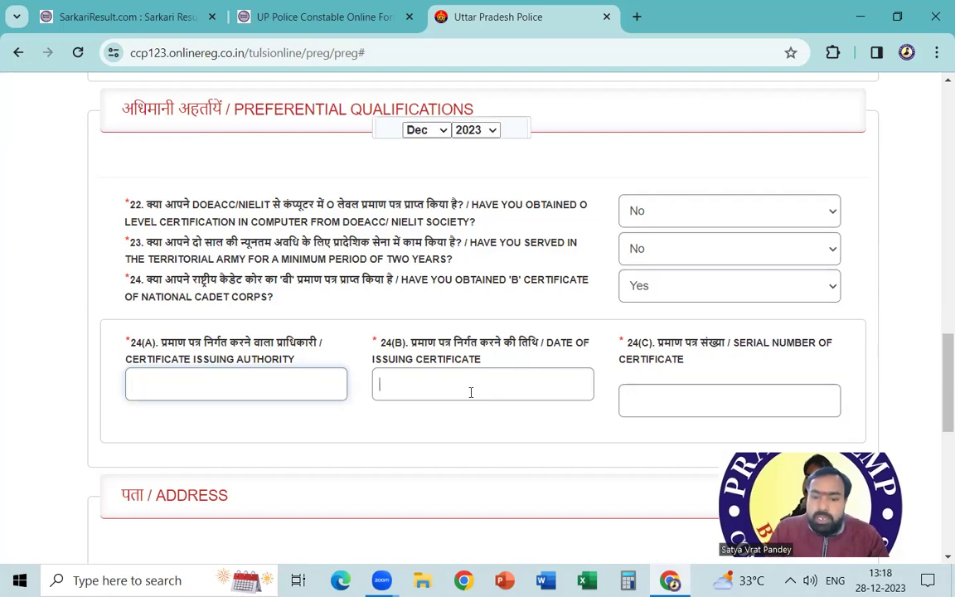
{"action": "left_click", "coordinate": [694, 397]}
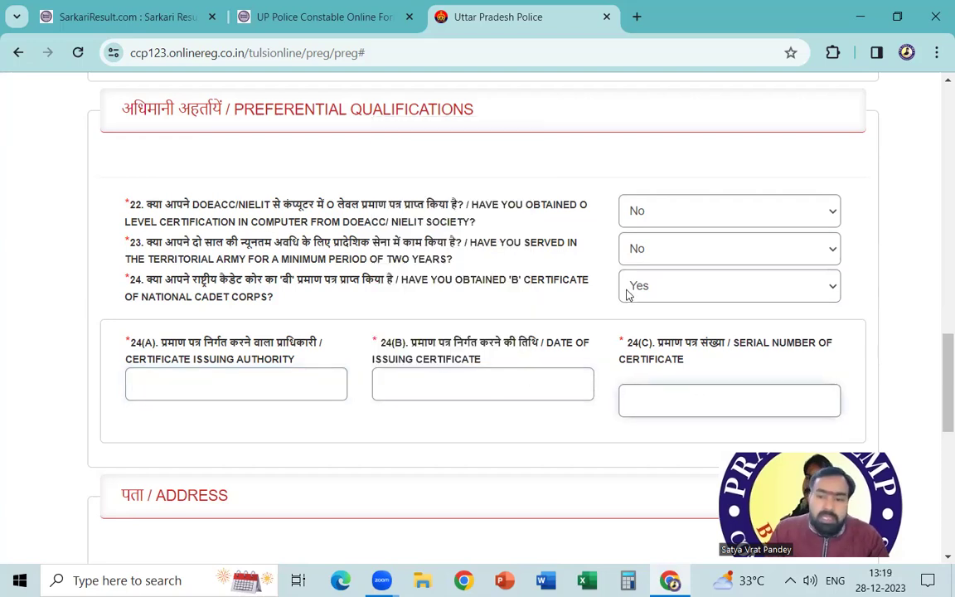
{"action": "left_click", "coordinate": [709, 286]}
{"action": "left_click", "coordinate": [655, 338]}
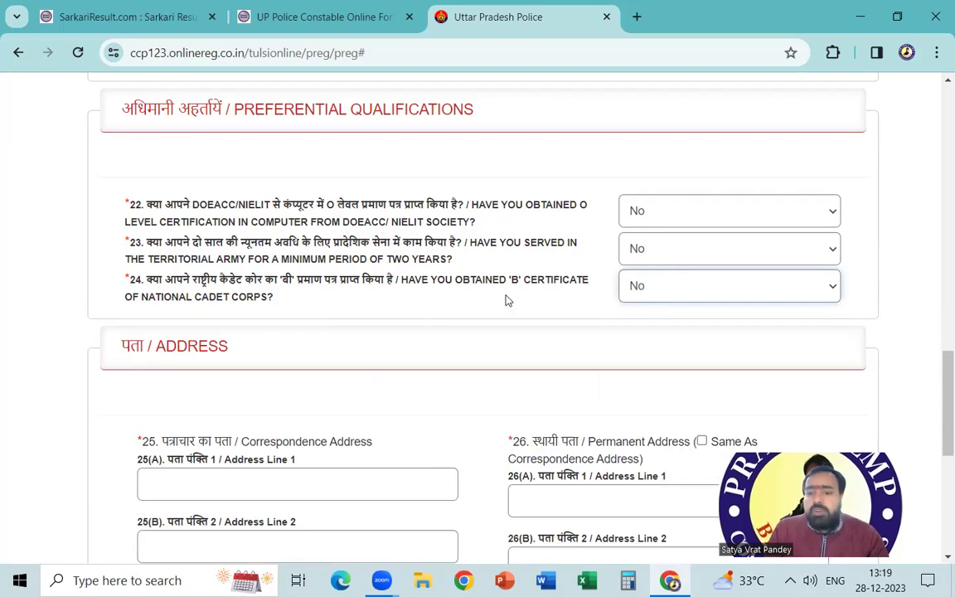
Enter LUCKNOW as the correspondence Address Line 1.
{"action": "scroll", "coordinate": [437, 359], "scroll_direction": "down", "scroll_amount": 3}
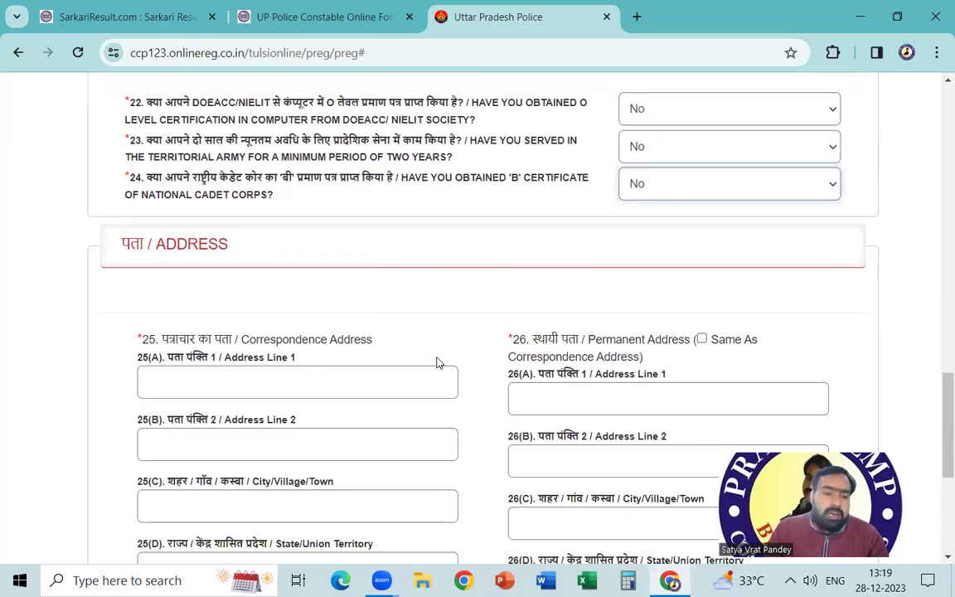
{"action": "scroll", "coordinate": [440, 361], "scroll_direction": "up", "scroll_amount": 3}
{"action": "scroll", "coordinate": [442, 364], "scroll_direction": "down", "scroll_amount": 4}
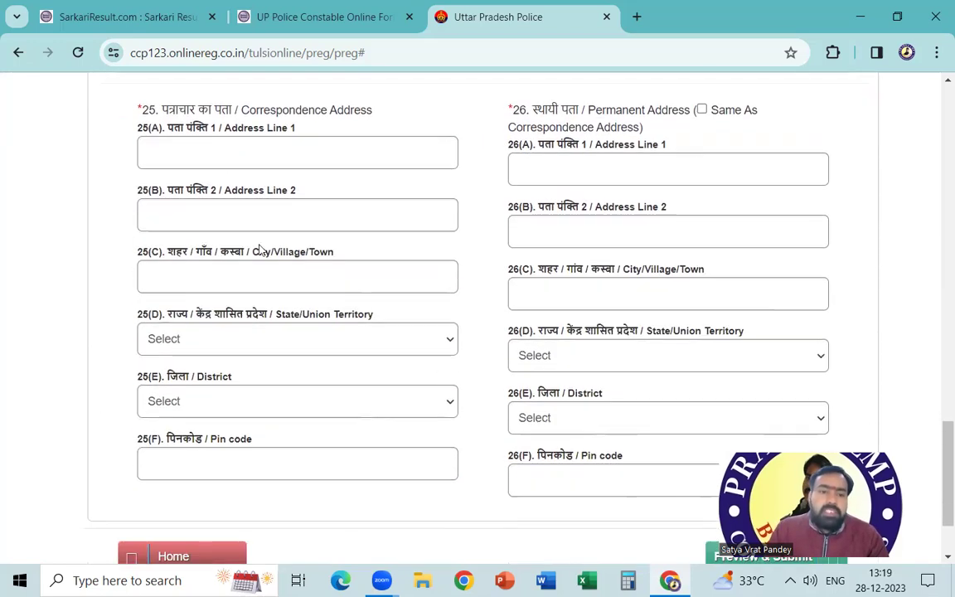
{"action": "left_click", "coordinate": [182, 148]}
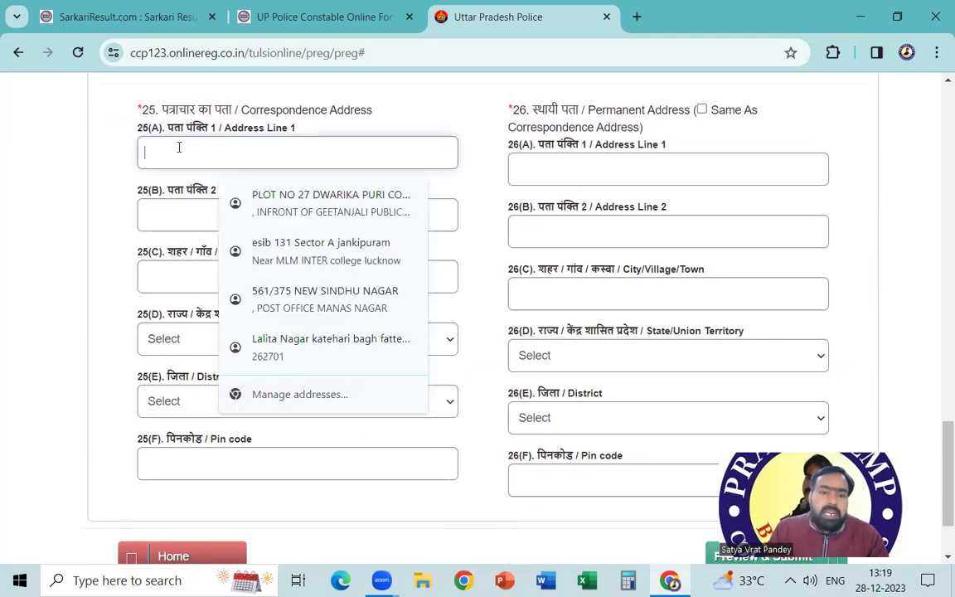
{"action": "type", "text": "L"}
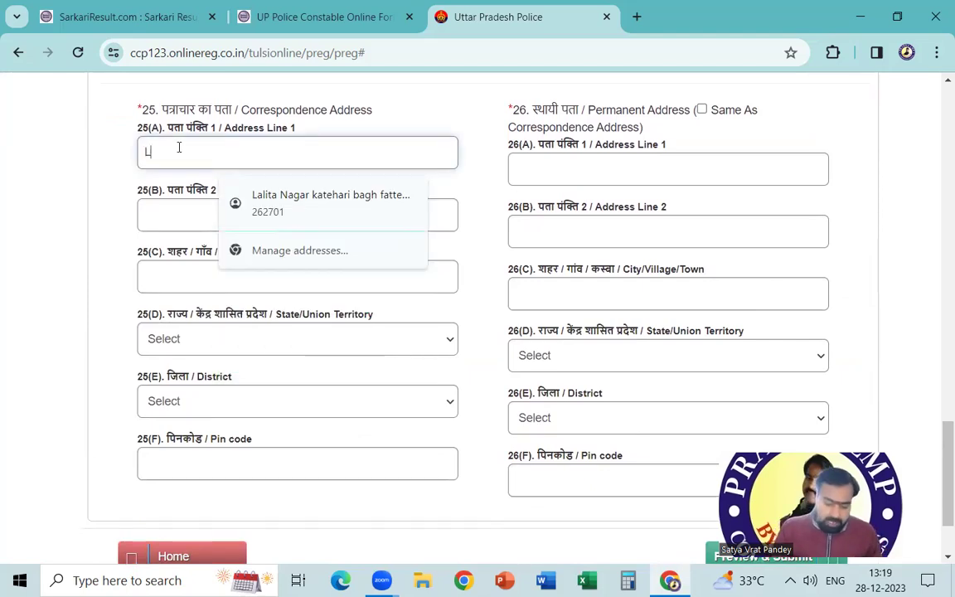
{"action": "type", "text": "UCKNOW"}
{"action": "key", "text": "Tab"}
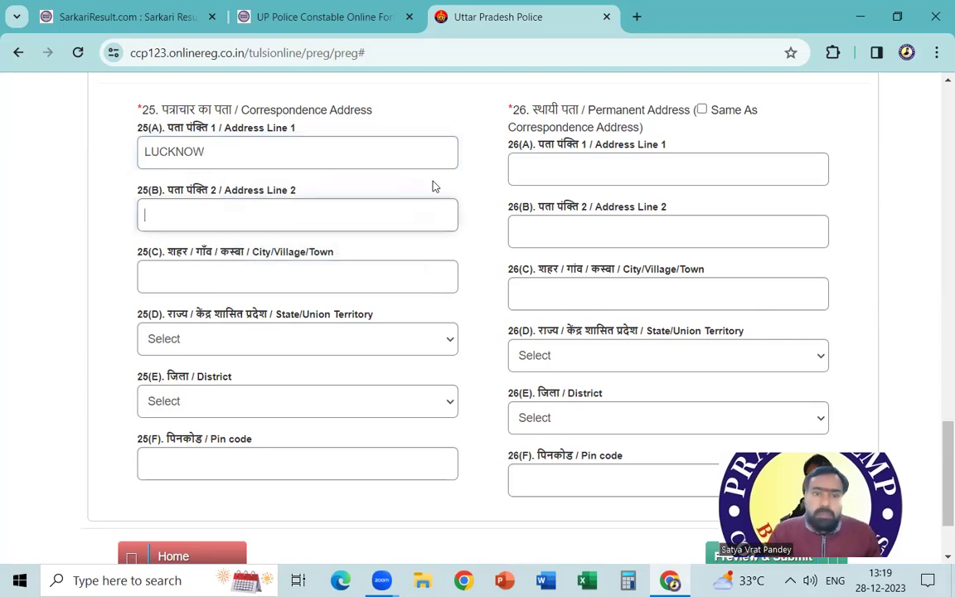
{"action": "left_click", "coordinate": [530, 170]}
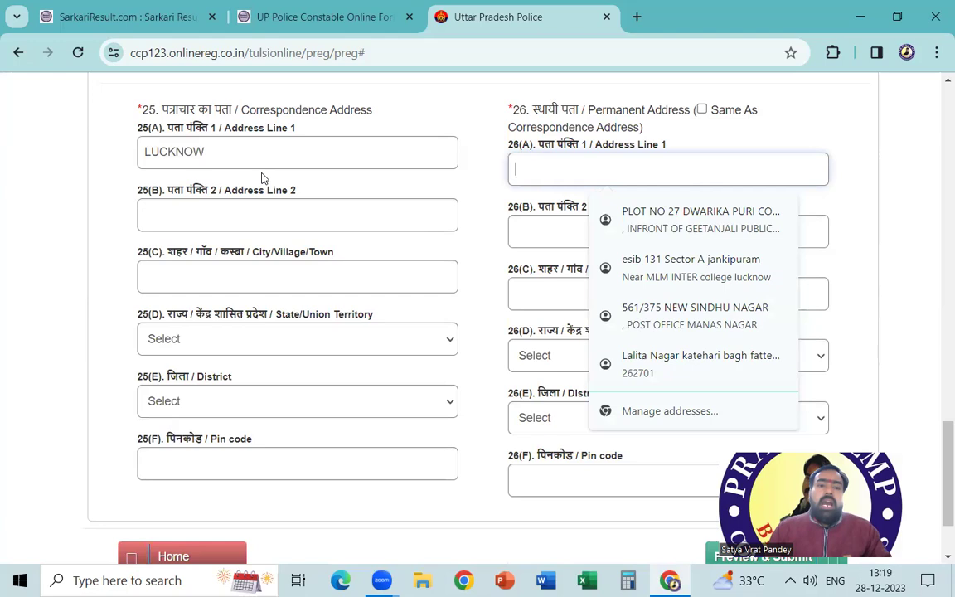
{"action": "scroll", "coordinate": [451, 265], "scroll_direction": "up", "scroll_amount": 10}
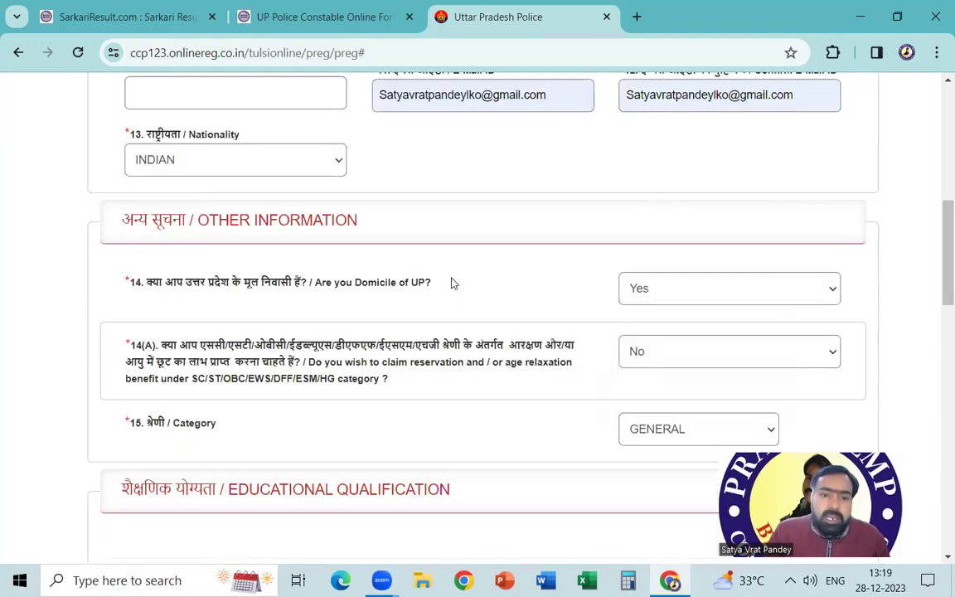
{"action": "scroll", "coordinate": [452, 279], "scroll_direction": "up", "scroll_amount": 4}
{"action": "scroll", "coordinate": [443, 334], "scroll_direction": "down", "scroll_amount": 2}
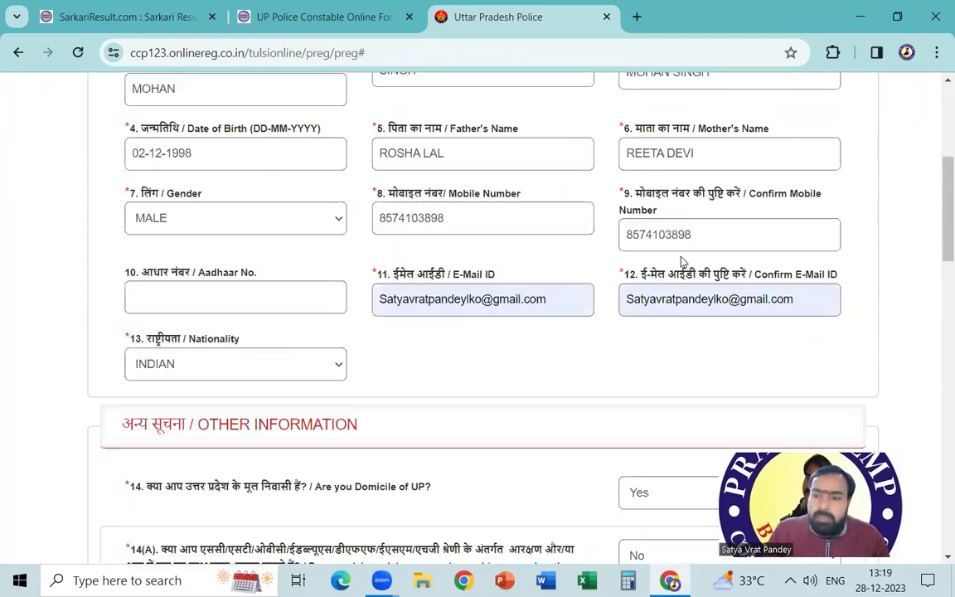
{"action": "scroll", "coordinate": [579, 411], "scroll_direction": "down", "scroll_amount": 5}
{"action": "scroll", "coordinate": [580, 411], "scroll_direction": "up", "scroll_amount": 6}
{"action": "scroll", "coordinate": [581, 411], "scroll_direction": "up", "scroll_amount": 1}
{"action": "scroll", "coordinate": [572, 414], "scroll_direction": "down", "scroll_amount": 2}
{"action": "scroll", "coordinate": [571, 414], "scroll_direction": "up", "scroll_amount": 4}
{"action": "scroll", "coordinate": [572, 414], "scroll_direction": "down", "scroll_amount": 3}
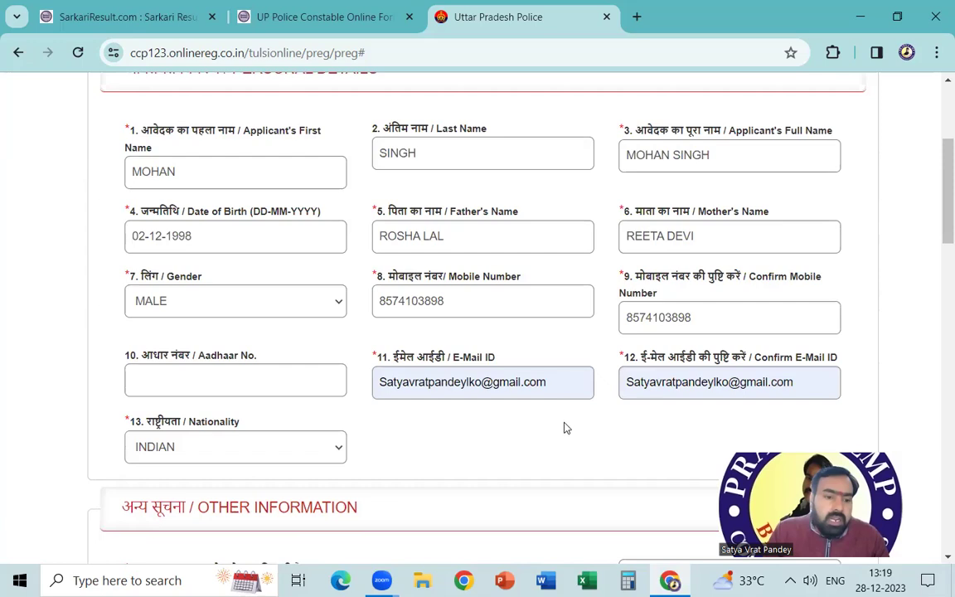
{"action": "scroll", "coordinate": [565, 425], "scroll_direction": "down", "scroll_amount": 1}
{"action": "scroll", "coordinate": [564, 431], "scroll_direction": "down", "scroll_amount": 3}
{"action": "scroll", "coordinate": [562, 435], "scroll_direction": "down", "scroll_amount": 12}
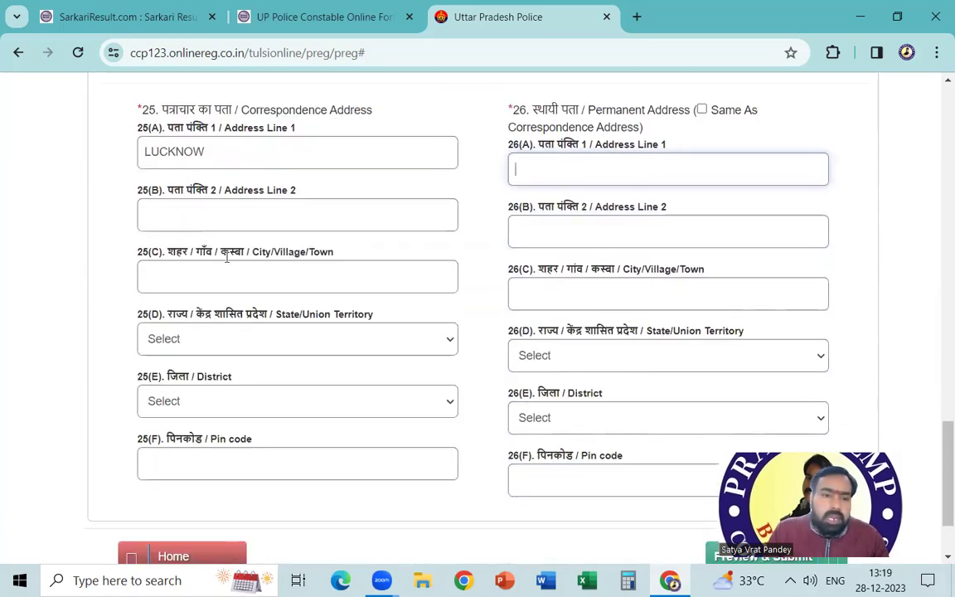
{"action": "left_click", "coordinate": [562, 168]}
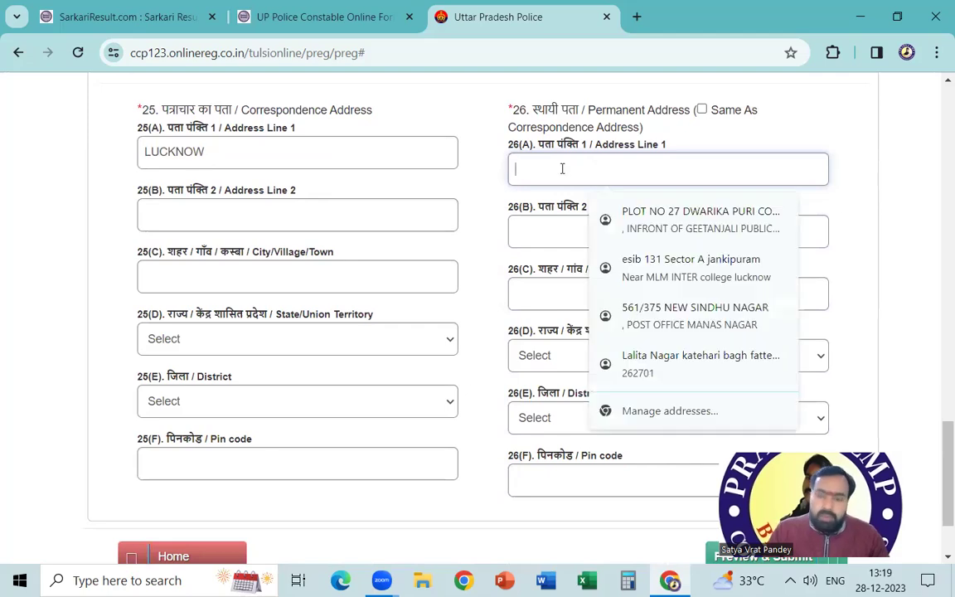
{"action": "type", "text": "SHAMLI"}
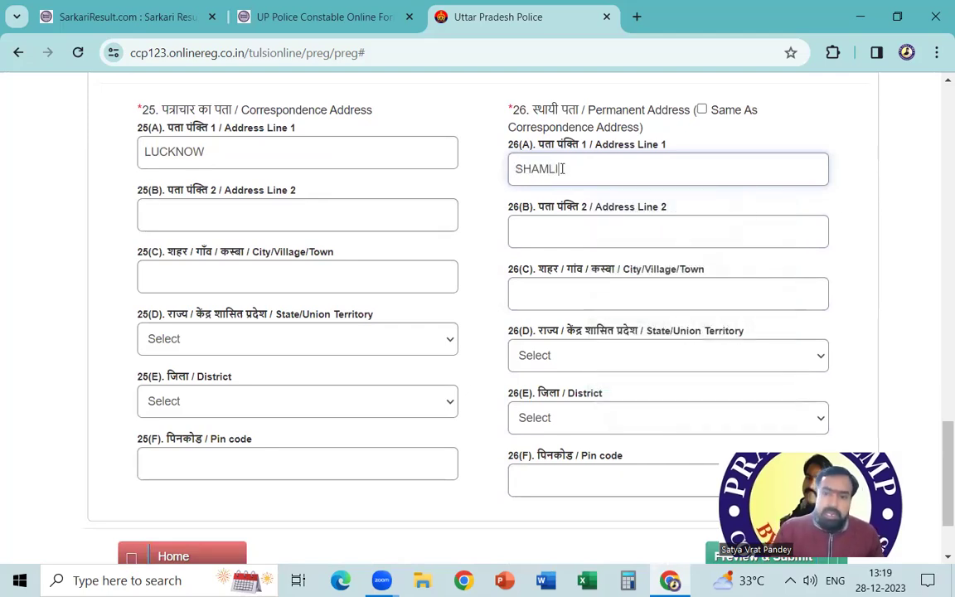
{"action": "left_click", "coordinate": [191, 224]}
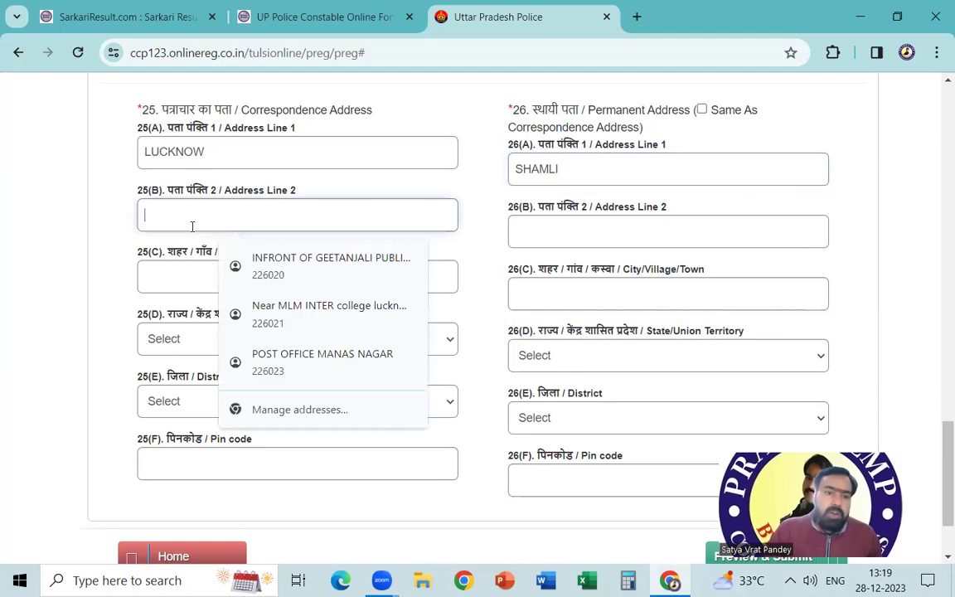
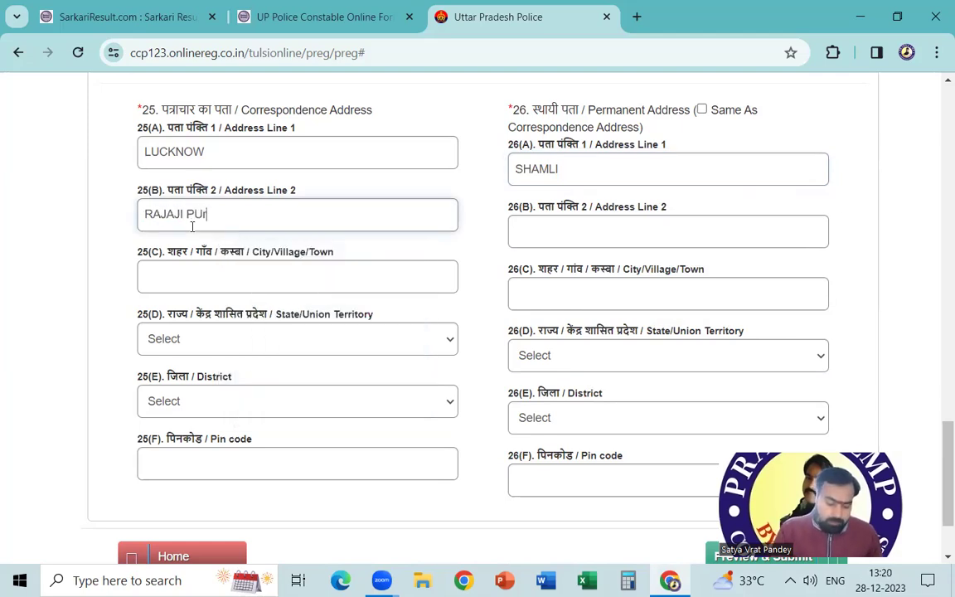
{"action": "key", "text": "Tab"}
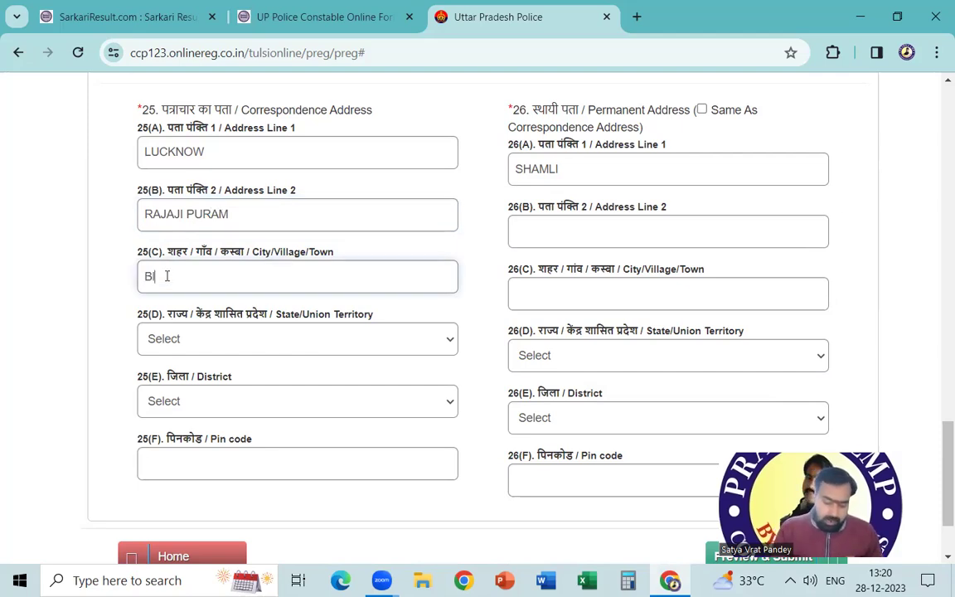
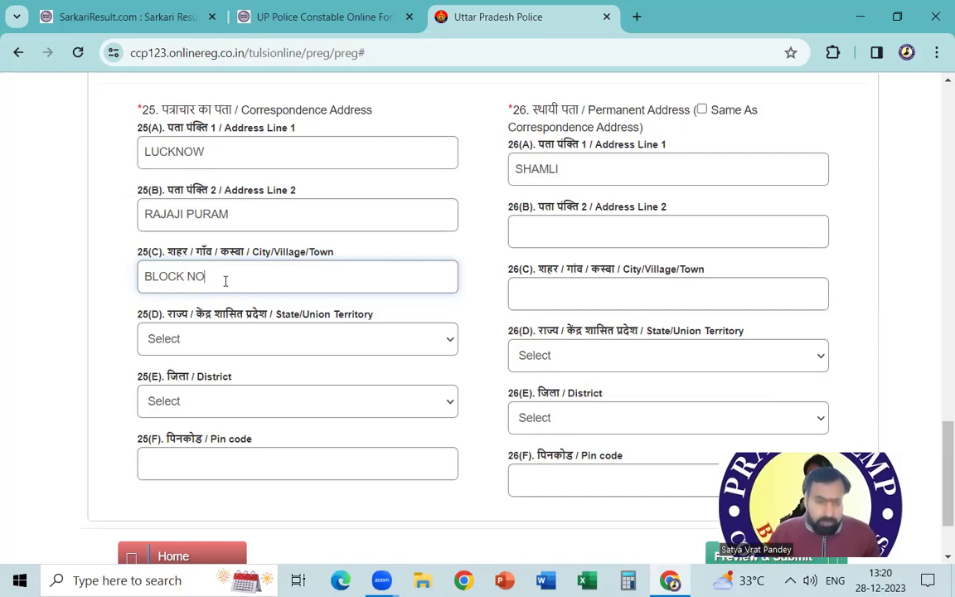
Choose state UTTAR PRADESH and district Lucknow, and enter pin code 226012.
{"action": "left_click", "coordinate": [219, 346]}
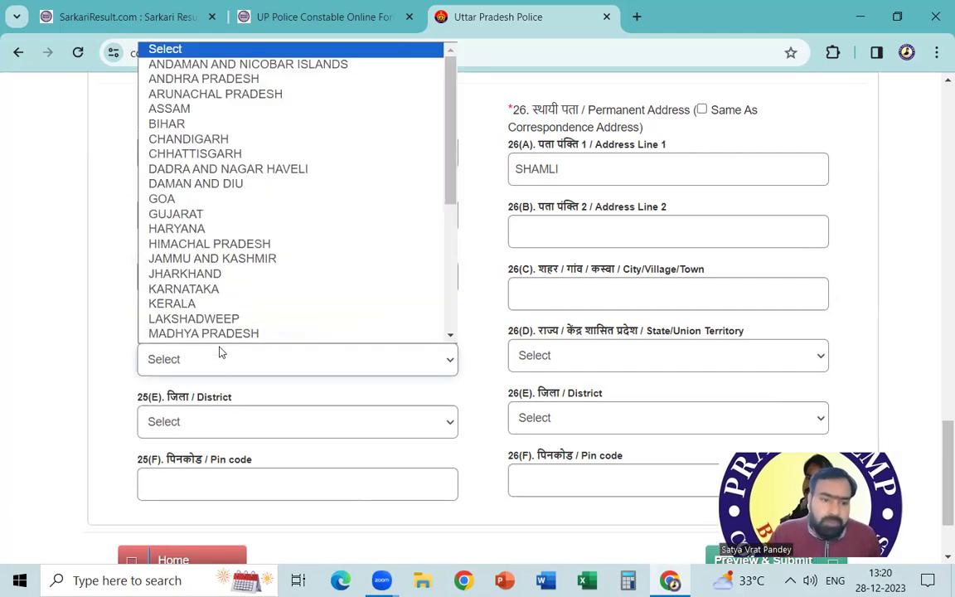
{"action": "scroll", "coordinate": [222, 290], "scroll_direction": "down", "scroll_amount": 3}
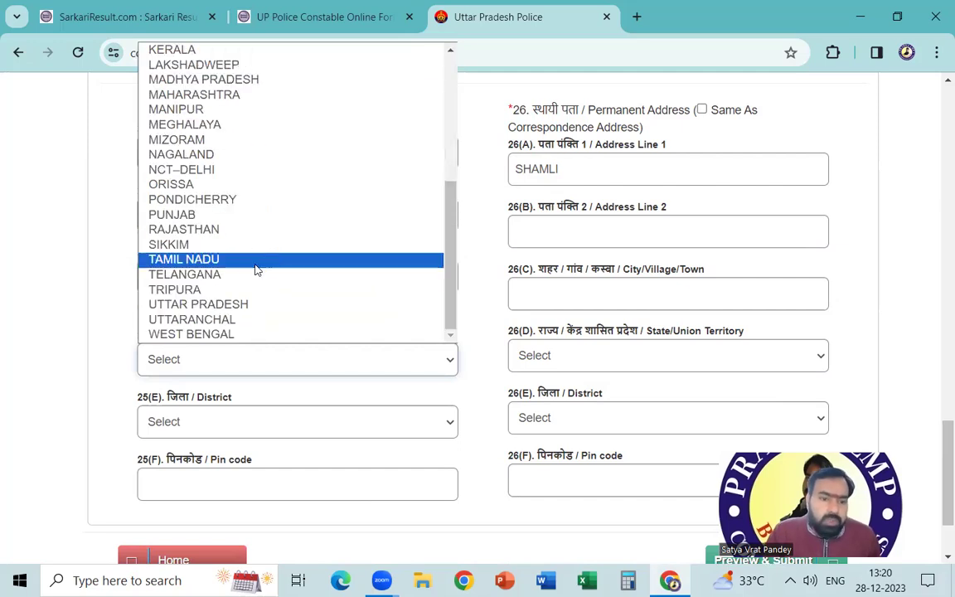
{"action": "left_click", "coordinate": [211, 303]}
{"action": "left_click", "coordinate": [219, 423]}
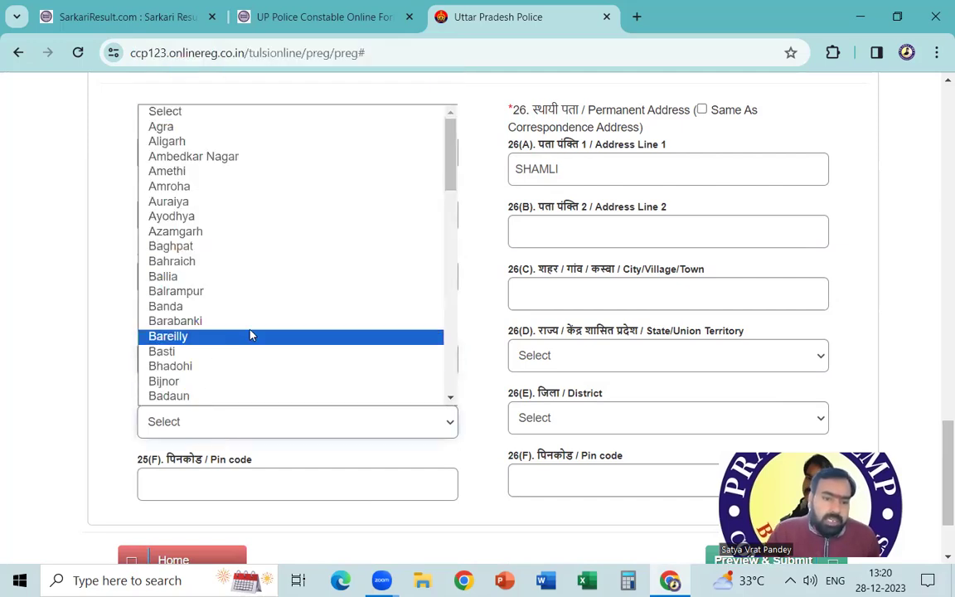
{"action": "scroll", "coordinate": [253, 336], "scroll_direction": "down", "scroll_amount": 5}
{"action": "left_click", "coordinate": [228, 182]}
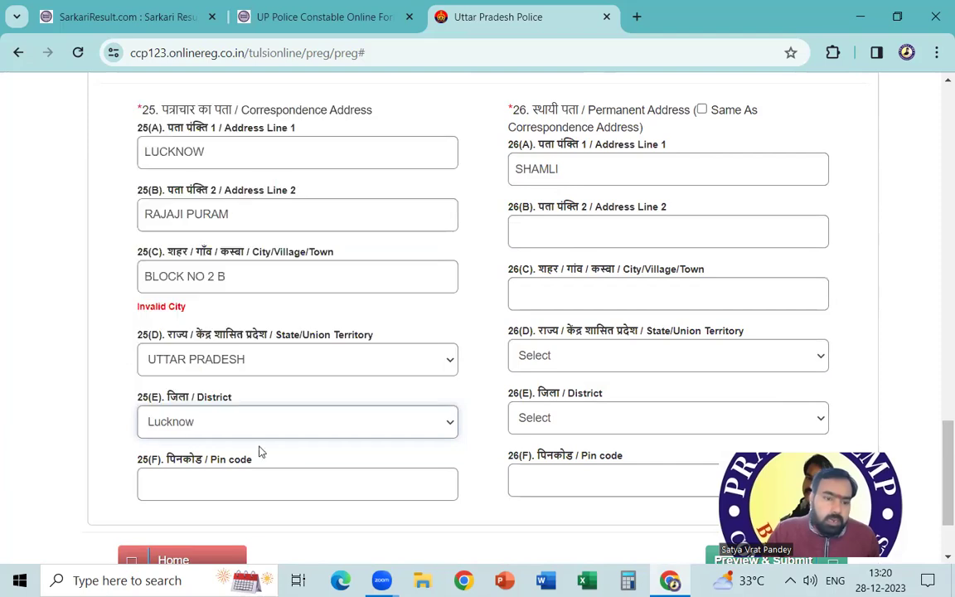
{"action": "left_click", "coordinate": [243, 486]}
{"action": "type", "text": "2260"}
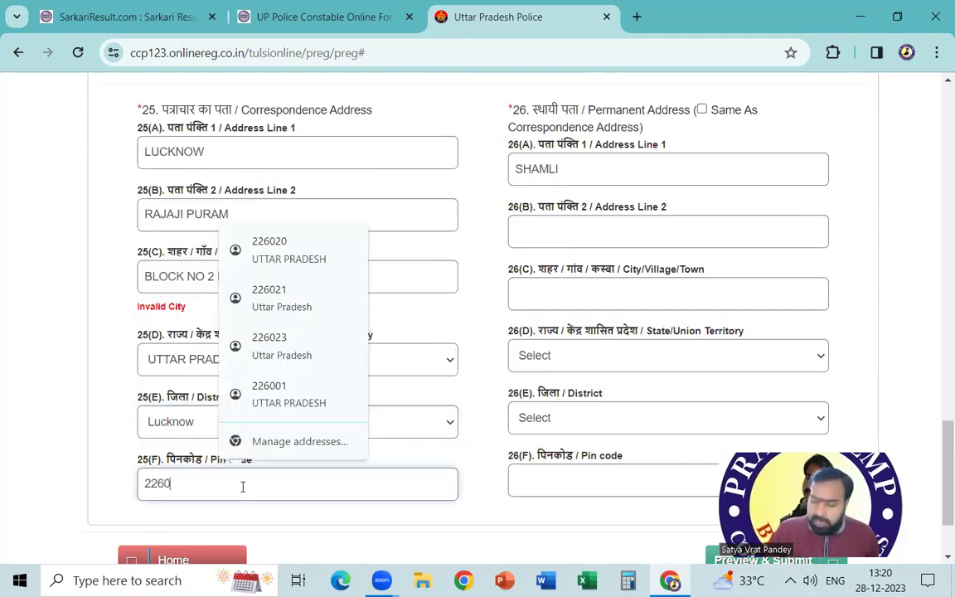
{"action": "type", "text": "12"}
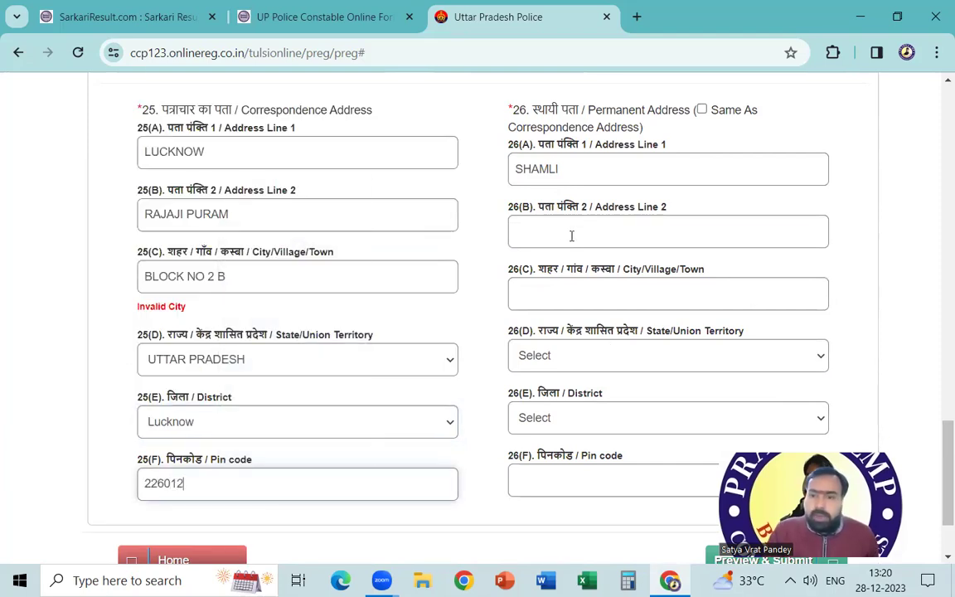
Tick 'Same As Correspondence Address' to copy it into the permanent address.
{"action": "left_click", "coordinate": [571, 237]}
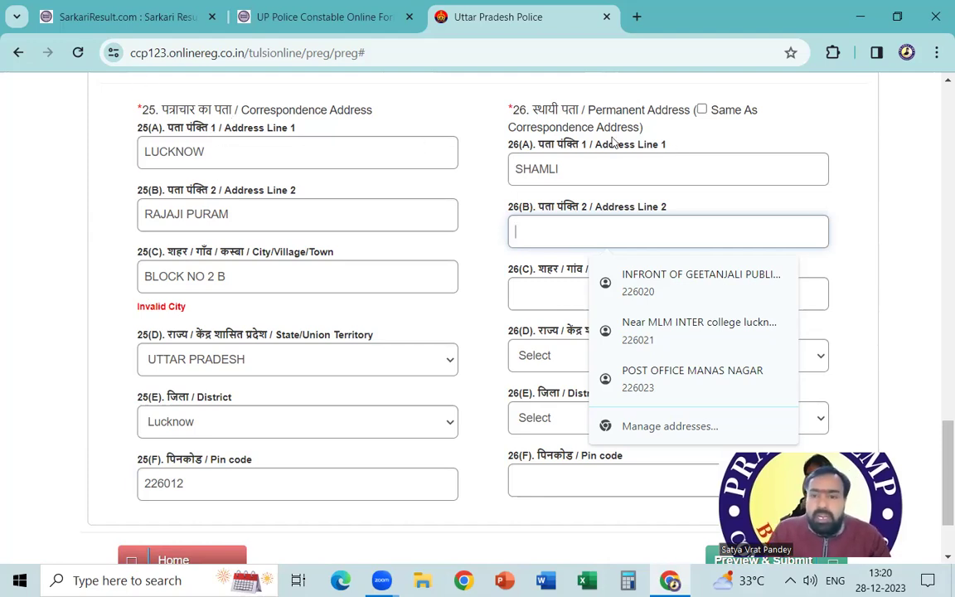
{"action": "left_click", "coordinate": [532, 303]}
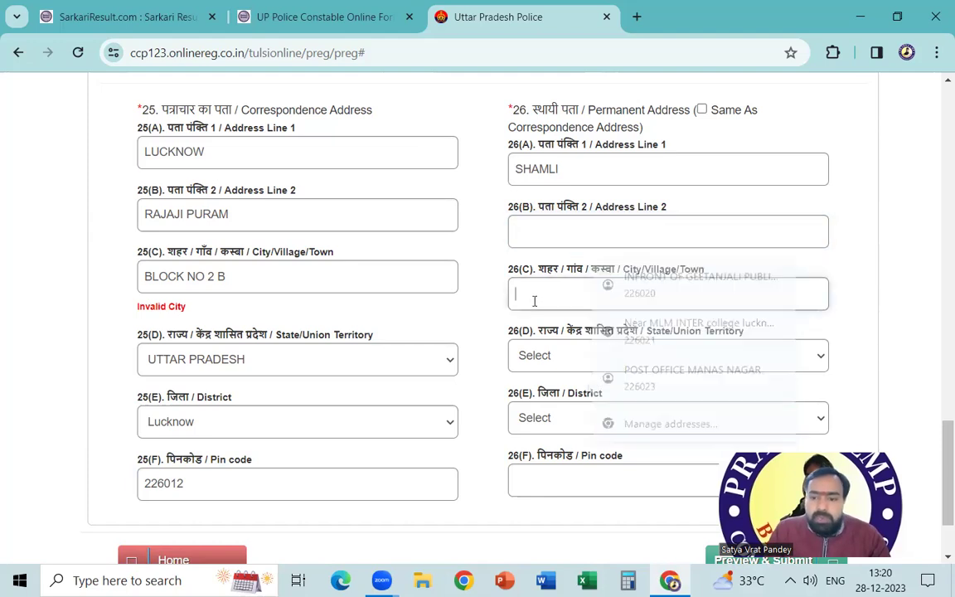
{"action": "left_click", "coordinate": [880, 157]}
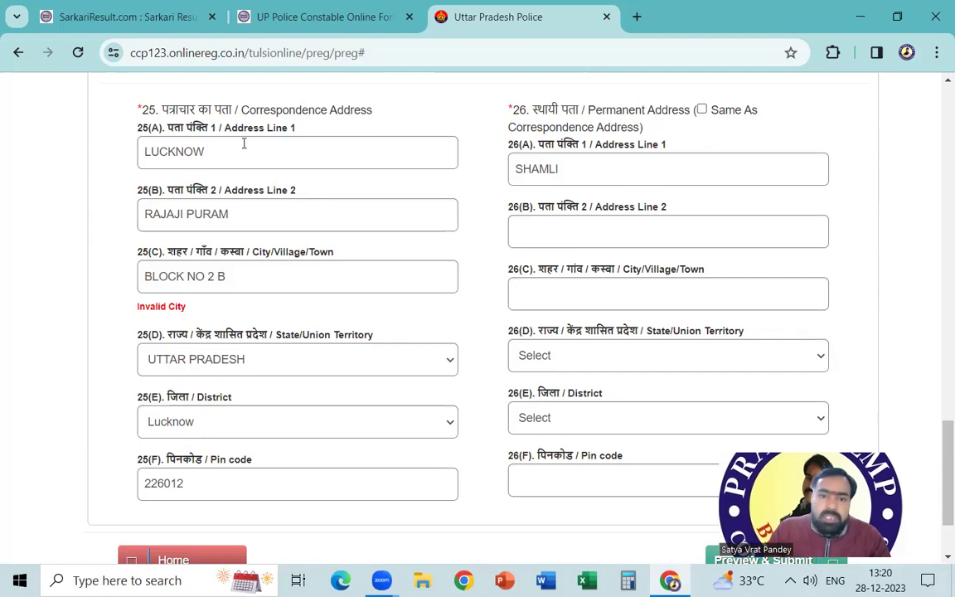
{"action": "left_click_drag", "start_coordinate": [127, 105], "coordinate": [157, 107]}
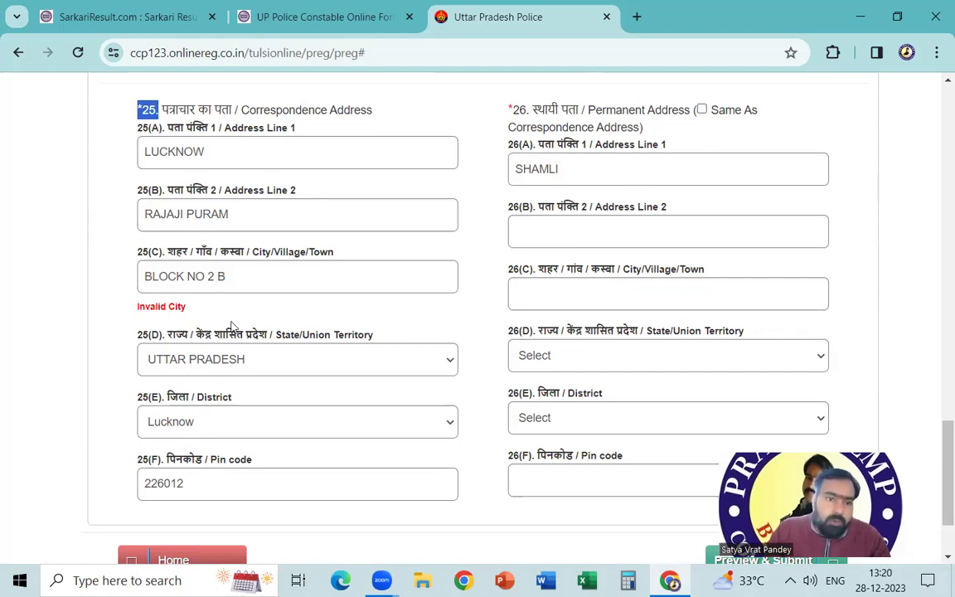
{"action": "left_click", "coordinate": [700, 110]}
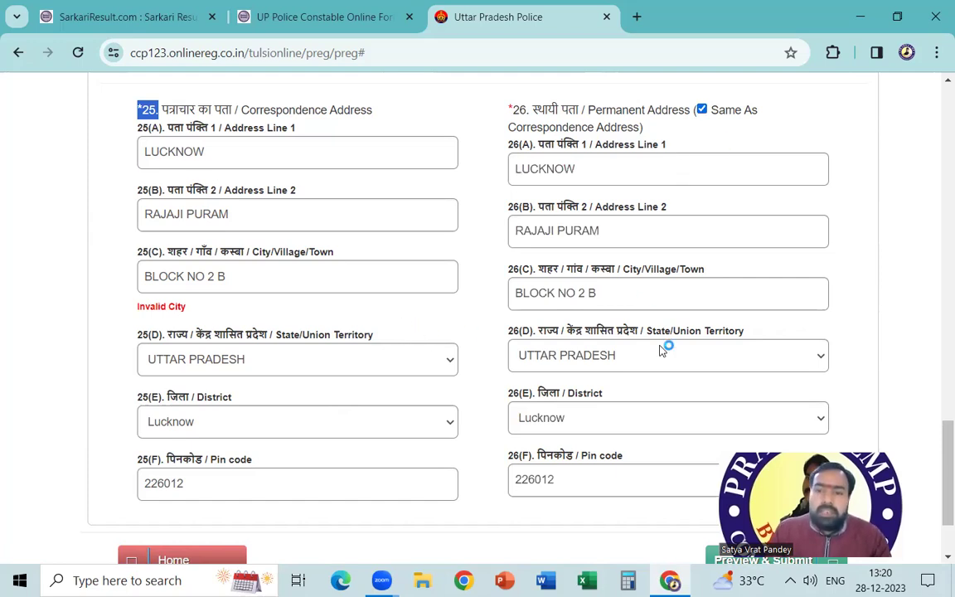
{"action": "scroll", "coordinate": [279, 370], "scroll_direction": "down", "scroll_amount": 2}
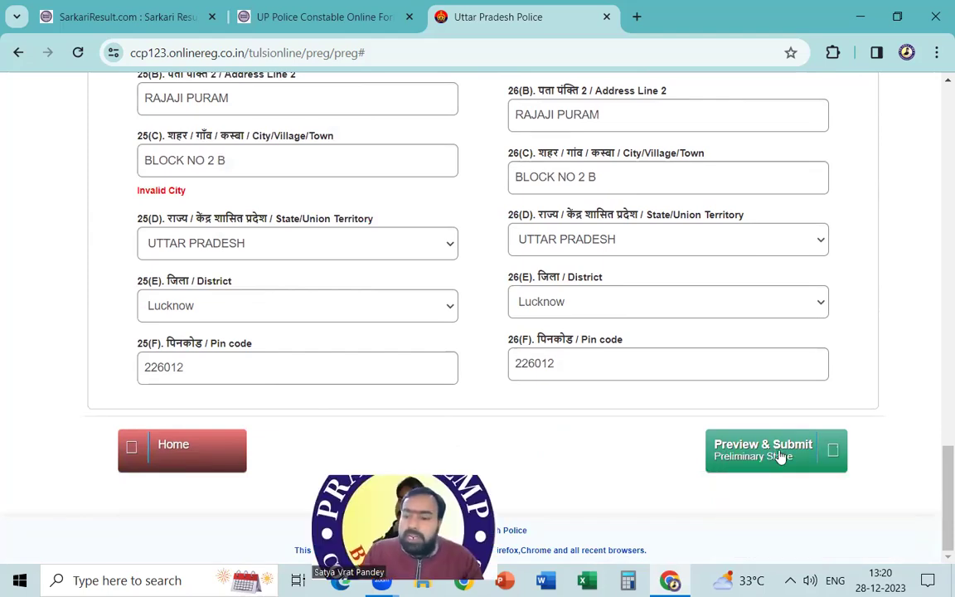
Fix the Invalid City error by retyping the city as LUCKNOW, then open the confirmation preview.
{"action": "left_click", "coordinate": [774, 456]}
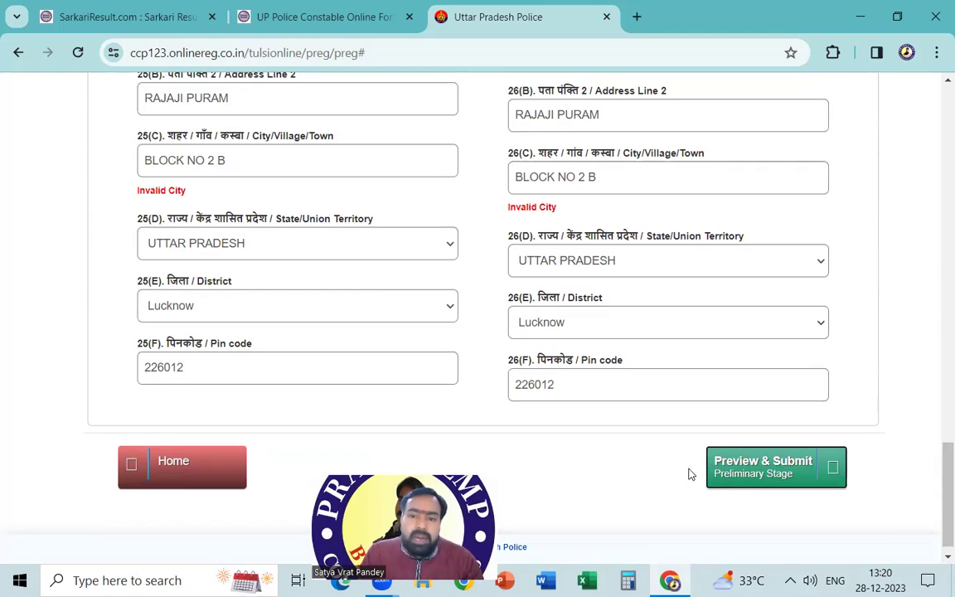
{"action": "scroll", "coordinate": [688, 472], "scroll_direction": "up", "scroll_amount": 1}
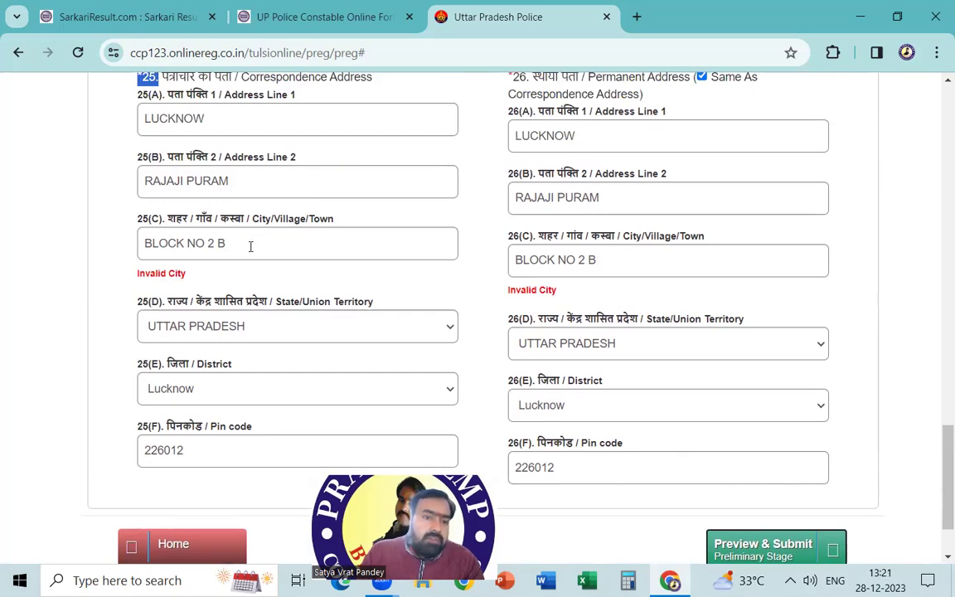
{"action": "left_click_drag", "start_coordinate": [250, 246], "coordinate": [145, 243]}
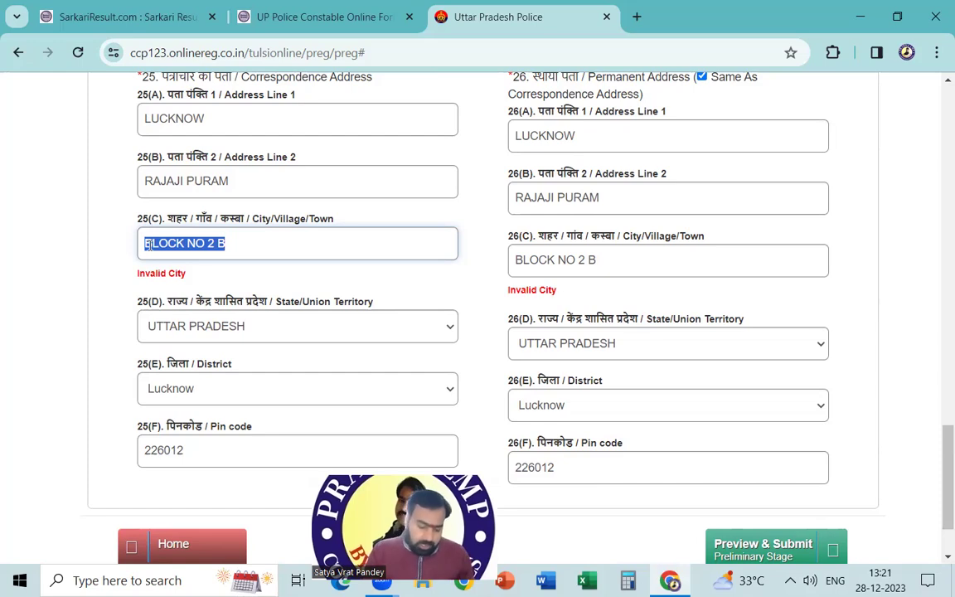
{"action": "type", "text": "LUCKNOW"}
{"action": "left_click", "coordinate": [592, 264]}
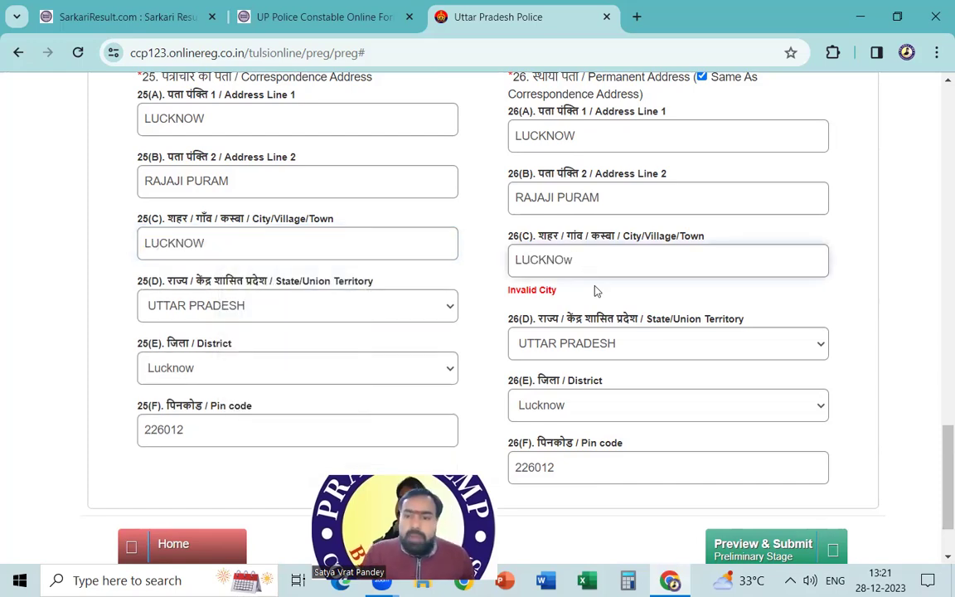
{"action": "left_click", "coordinate": [873, 312]}
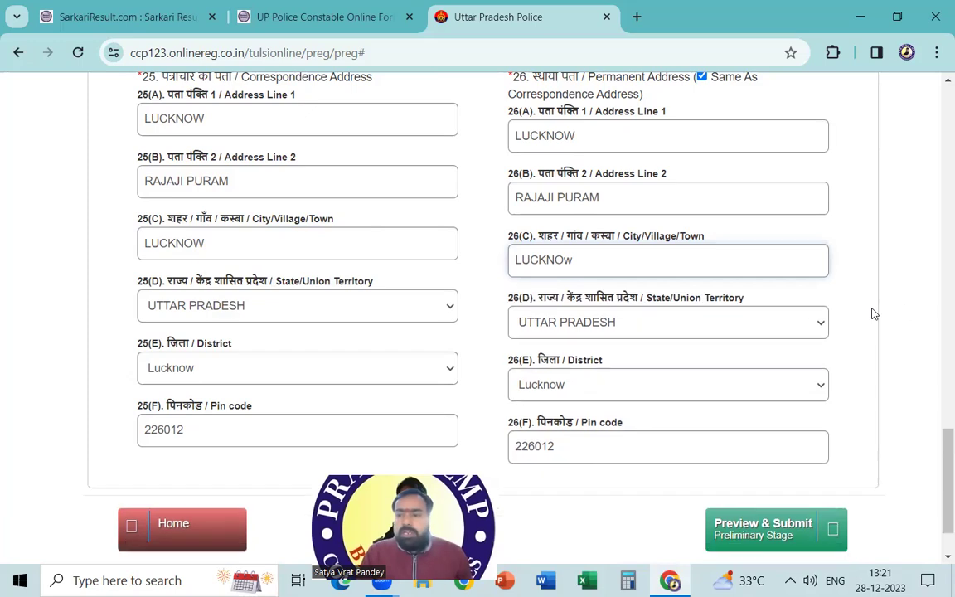
{"action": "left_click", "coordinate": [790, 534]}
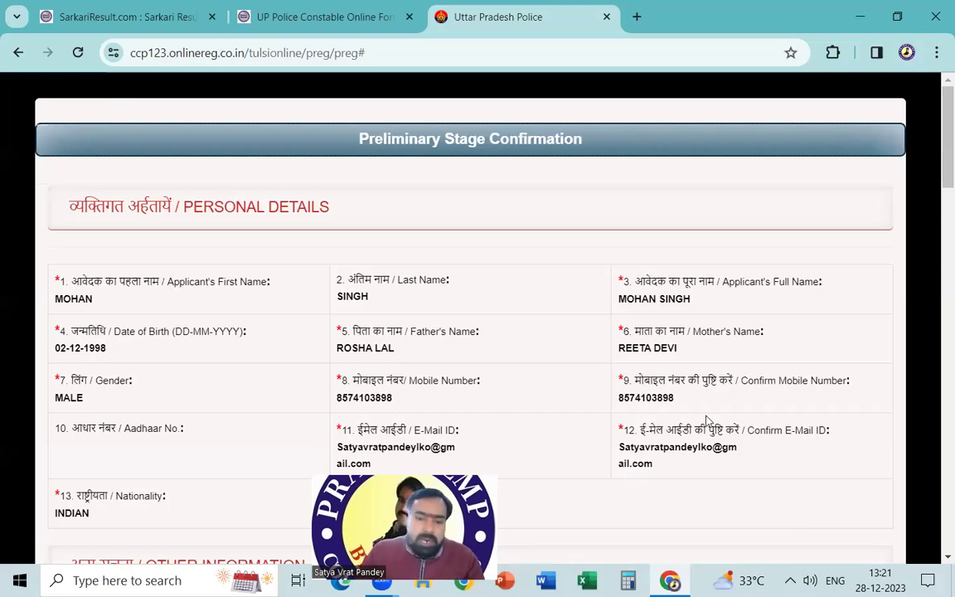
{"action": "scroll", "coordinate": [330, 365], "scroll_direction": "down", "scroll_amount": 1}
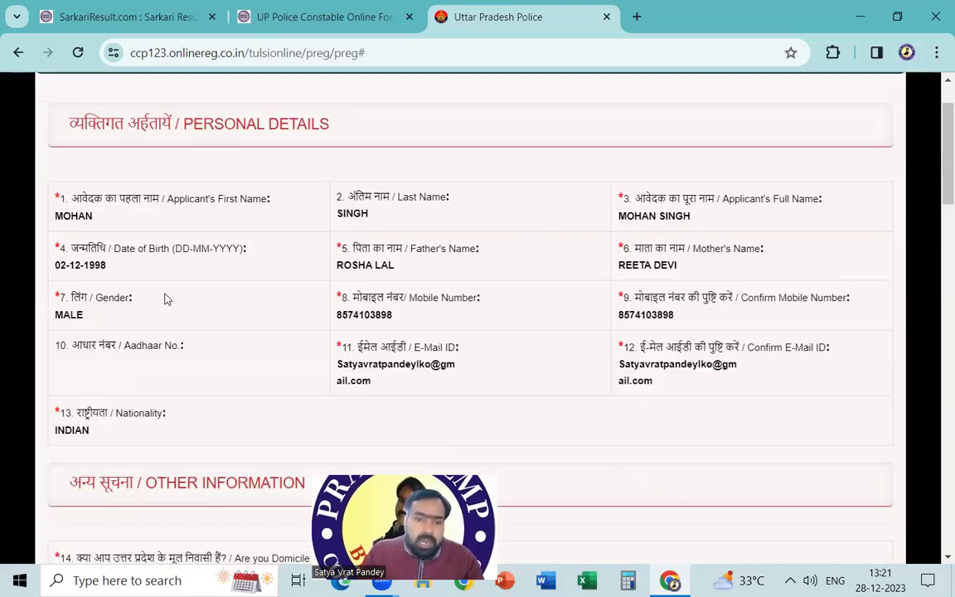
{"action": "scroll", "coordinate": [255, 388], "scroll_direction": "down", "scroll_amount": 1}
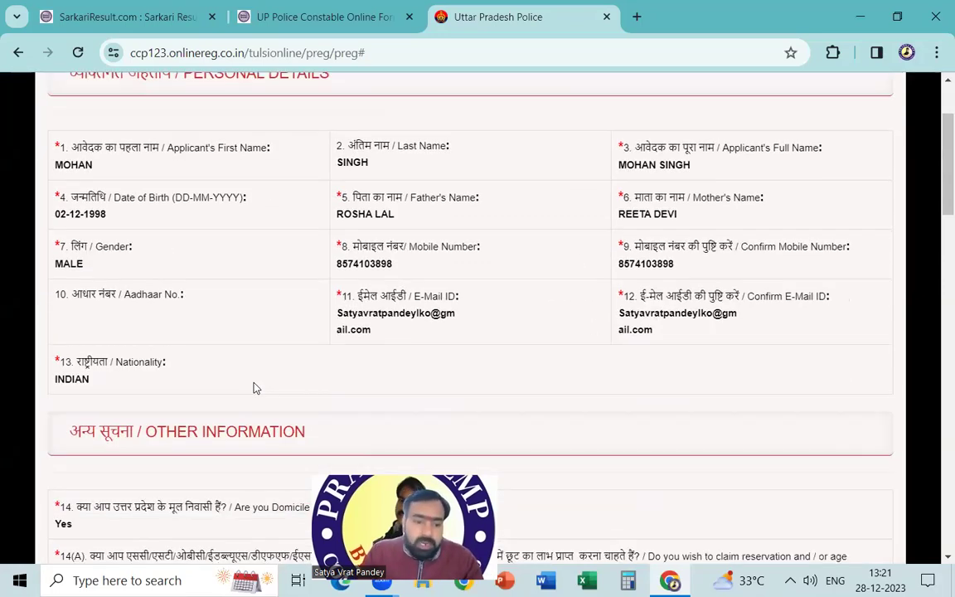
{"action": "scroll", "coordinate": [253, 373], "scroll_direction": "down", "scroll_amount": 3}
{"action": "scroll", "coordinate": [514, 360], "scroll_direction": "down", "scroll_amount": 4}
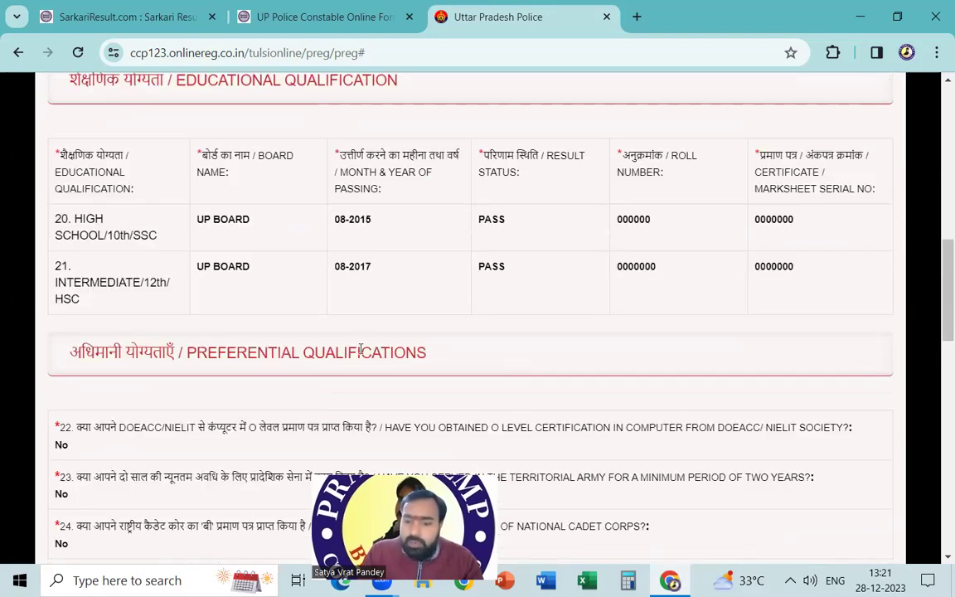
{"action": "scroll", "coordinate": [511, 383], "scroll_direction": "down", "scroll_amount": 11}
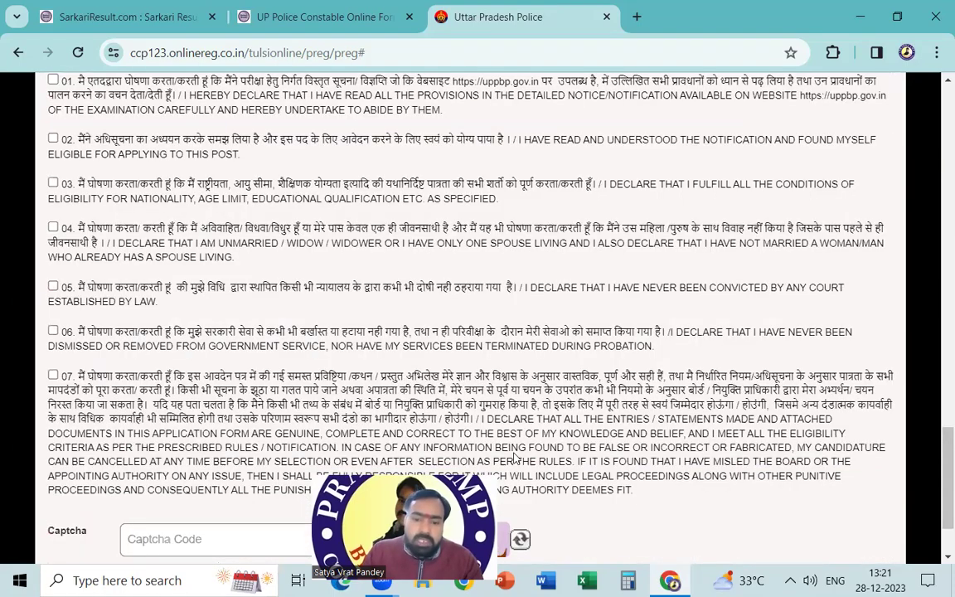
{"action": "scroll", "coordinate": [257, 458], "scroll_direction": "down", "scroll_amount": 2}
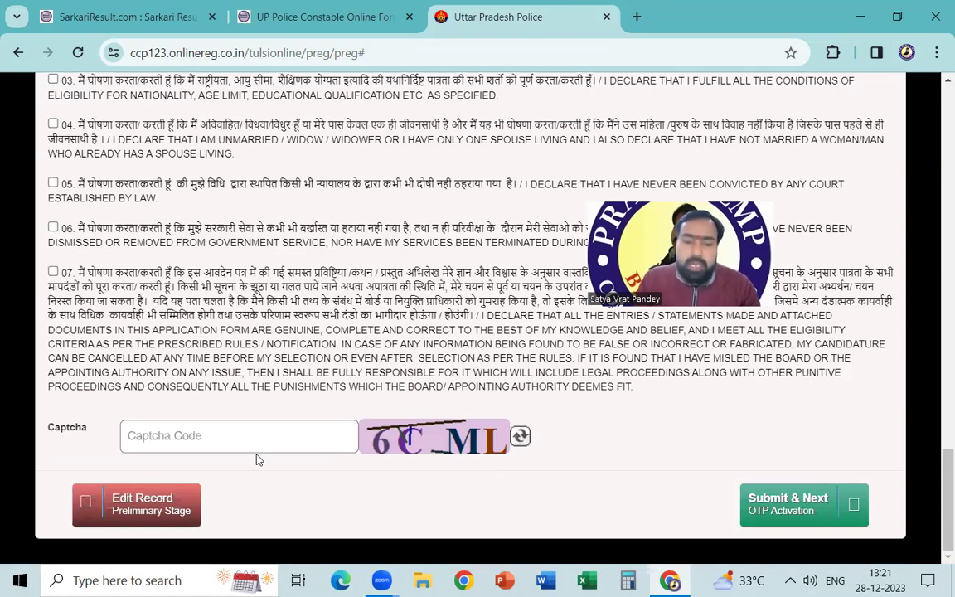
{"action": "left_click", "coordinate": [208, 437]}
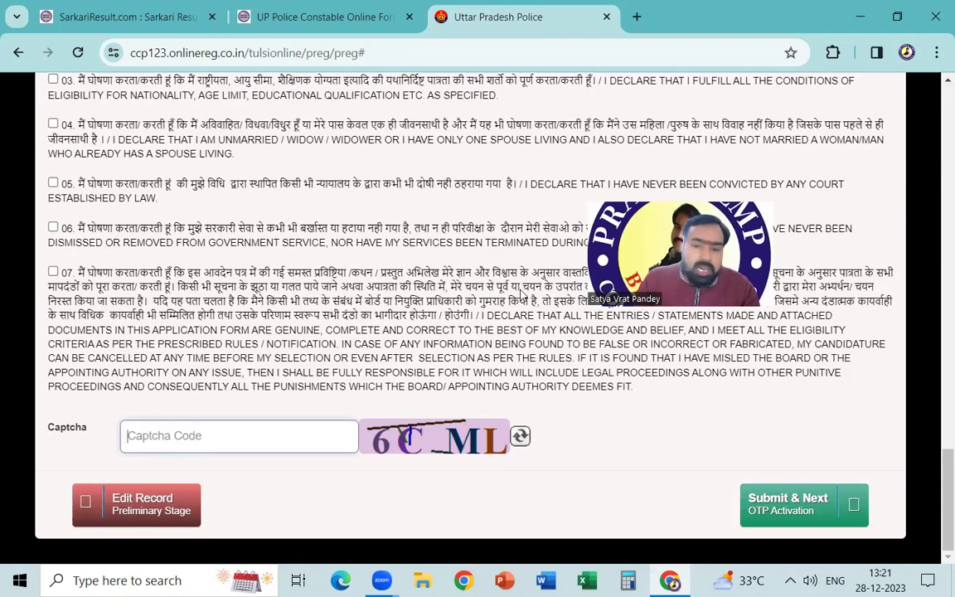
{"action": "scroll", "coordinate": [377, 319], "scroll_direction": "up", "scroll_amount": 6}
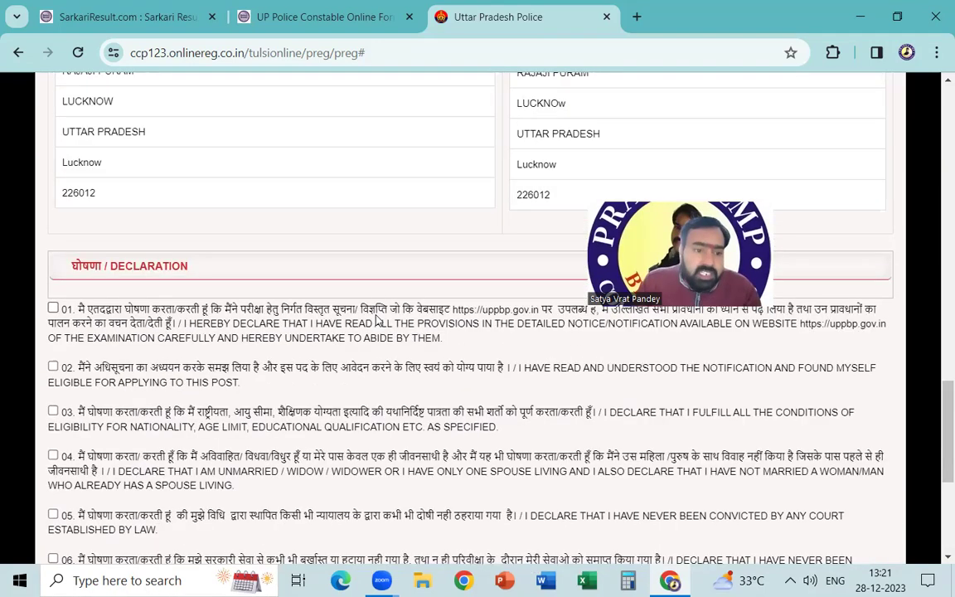
{"action": "scroll", "coordinate": [377, 320], "scroll_direction": "down", "scroll_amount": 6}
{"action": "scroll", "coordinate": [372, 366], "scroll_direction": "down", "scroll_amount": 5}
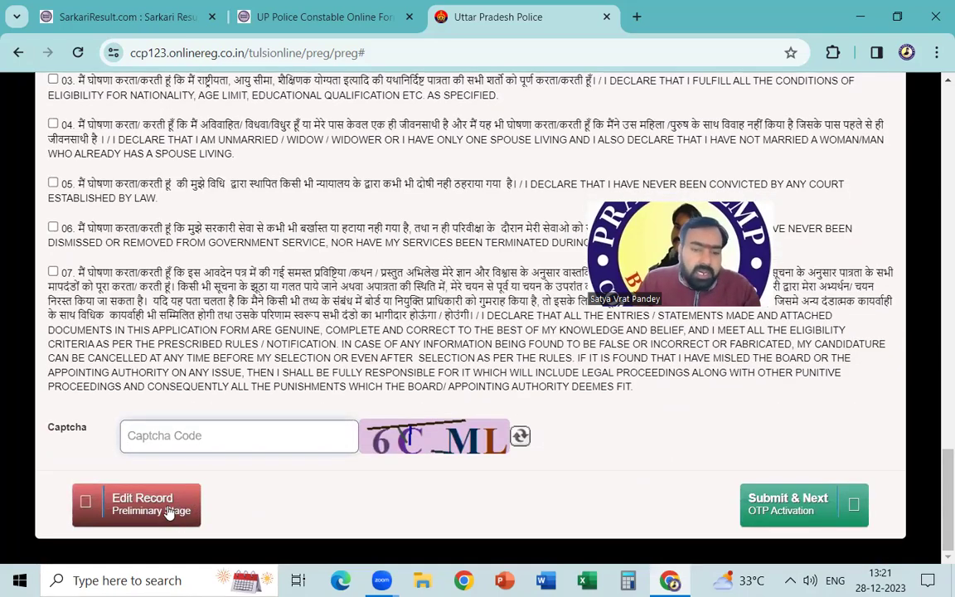
{"action": "scroll", "coordinate": [286, 338], "scroll_direction": "up", "scroll_amount": 3}
Tick declarations 01 through 07 on the confirmation page.
{"action": "left_click", "coordinate": [53, 225]}
{"action": "left_click", "coordinate": [53, 284]}
{"action": "left_click", "coordinate": [53, 328]}
{"action": "left_click", "coordinate": [53, 372]}
{"action": "left_click", "coordinate": [53, 431]}
{"action": "scroll", "coordinate": [128, 389], "scroll_direction": "down", "scroll_amount": 2}
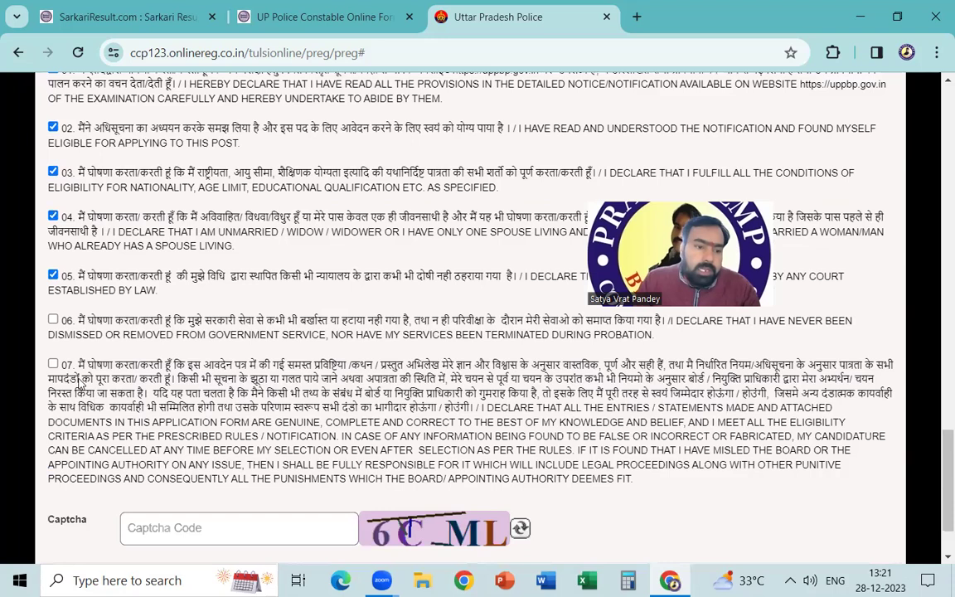
{"action": "left_click", "coordinate": [53, 310]}
{"action": "left_click", "coordinate": [53, 353]}
{"action": "scroll", "coordinate": [193, 422], "scroll_direction": "down", "scroll_amount": 1}
Enter the captcha code shown and submit to proceed to OTP activation.
{"action": "left_click", "coordinate": [213, 437]}
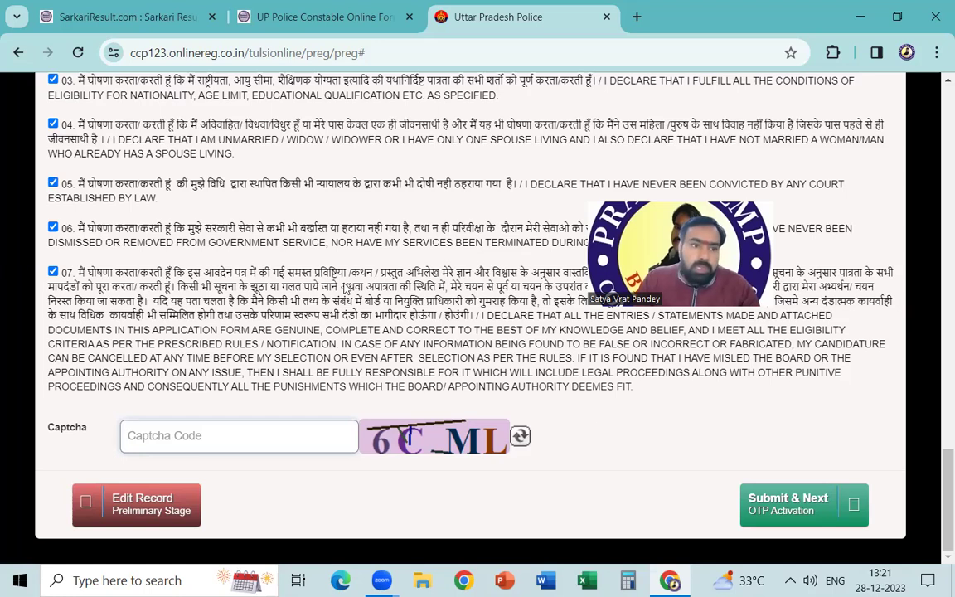
{"action": "left_click_drag", "start_coordinate": [537, 401], "coordinate": [700, 398]}
{"action": "mouse_move", "coordinate": [543, 410]}
{"action": "left_mouse_down"}
{"action": "mouse_move", "coordinate": [430, 507]}
{"action": "mouse_move", "coordinate": [442, 394]}
{"action": "mouse_move", "coordinate": [224, 375]}
{"action": "mouse_move", "coordinate": [222, 431]}
{"action": "left_mouse_up"}
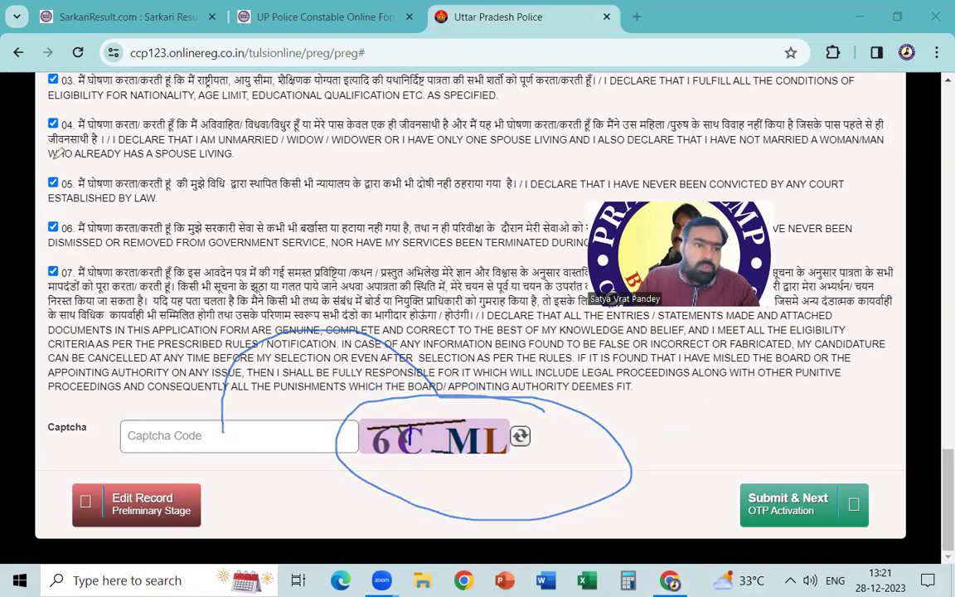
{"action": "left_click", "coordinate": [165, 431]}
{"action": "type", "text": "6CML"}
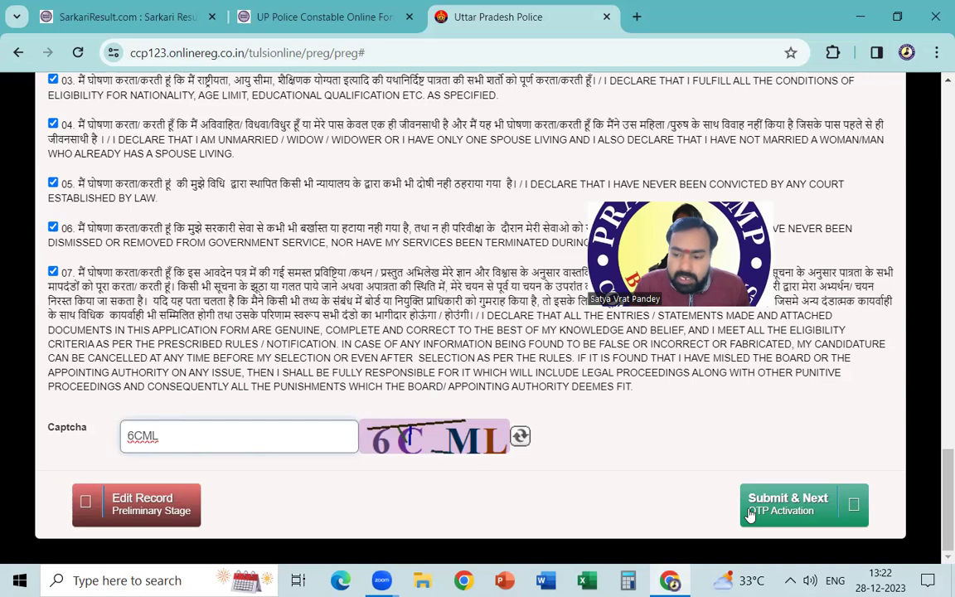
{"action": "left_click", "coordinate": [807, 514]}
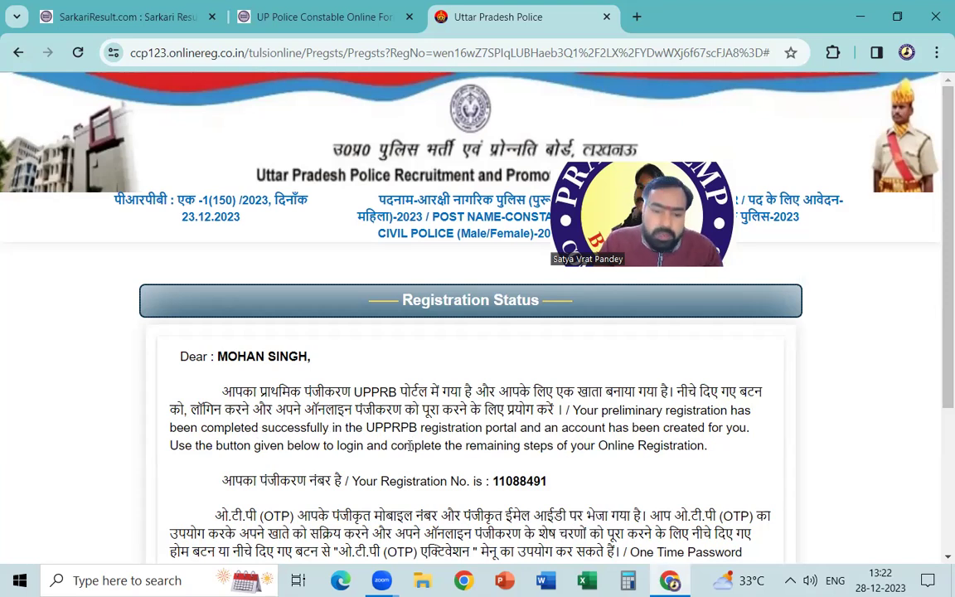
Select the issued registration number, then go to OTP activation and start entering it.
{"action": "scroll", "coordinate": [409, 445], "scroll_direction": "down", "scroll_amount": 1}
{"action": "left_click_drag", "start_coordinate": [494, 397], "coordinate": [548, 398]}
{"action": "scroll", "coordinate": [449, 482], "scroll_direction": "down", "scroll_amount": 1}
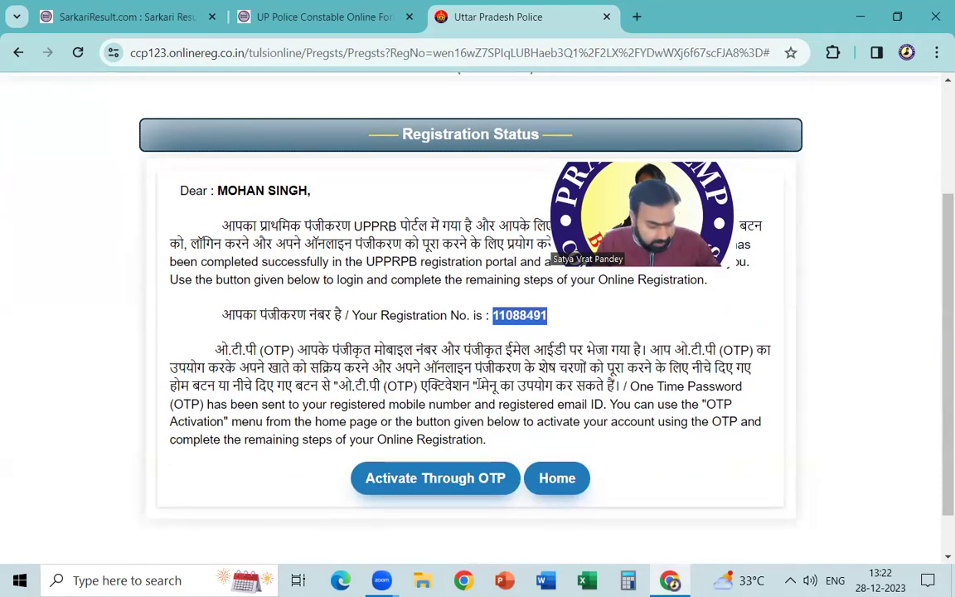
{"action": "left_click", "coordinate": [438, 484]}
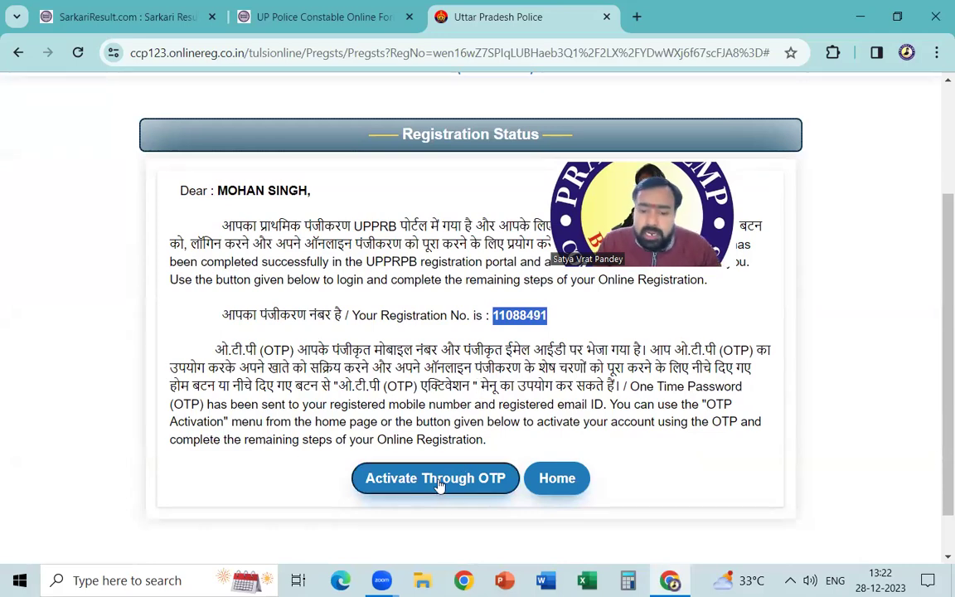
{"action": "left_click", "coordinate": [500, 369]}
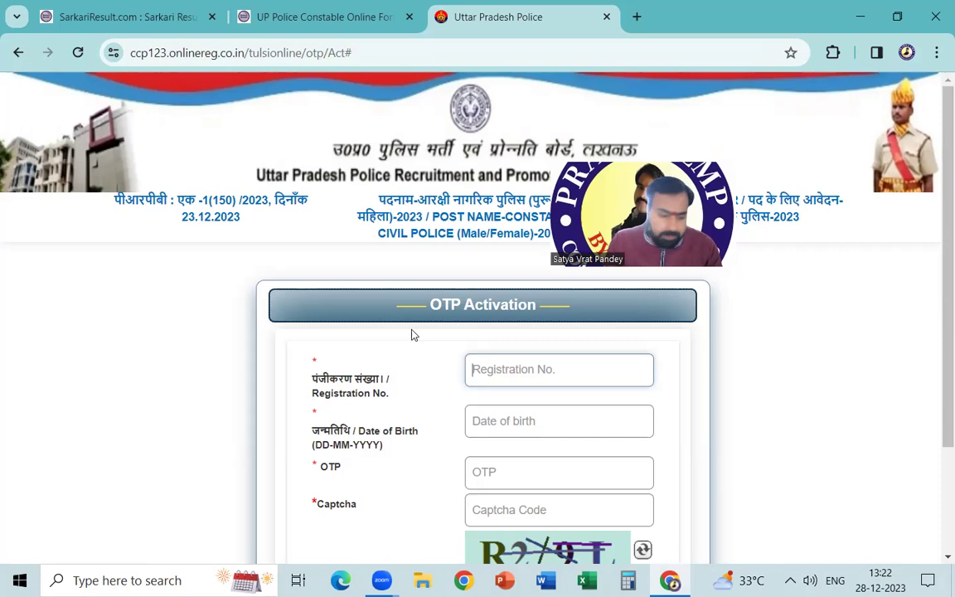
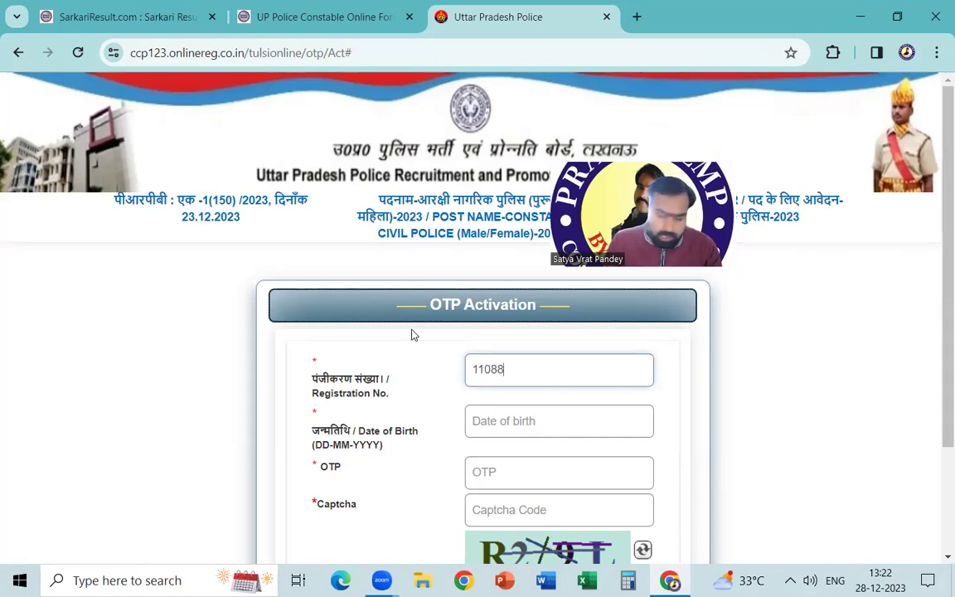
Enter the registration number and pick the date of birth from the calendar.
{"action": "left_click", "coordinate": [483, 423]}
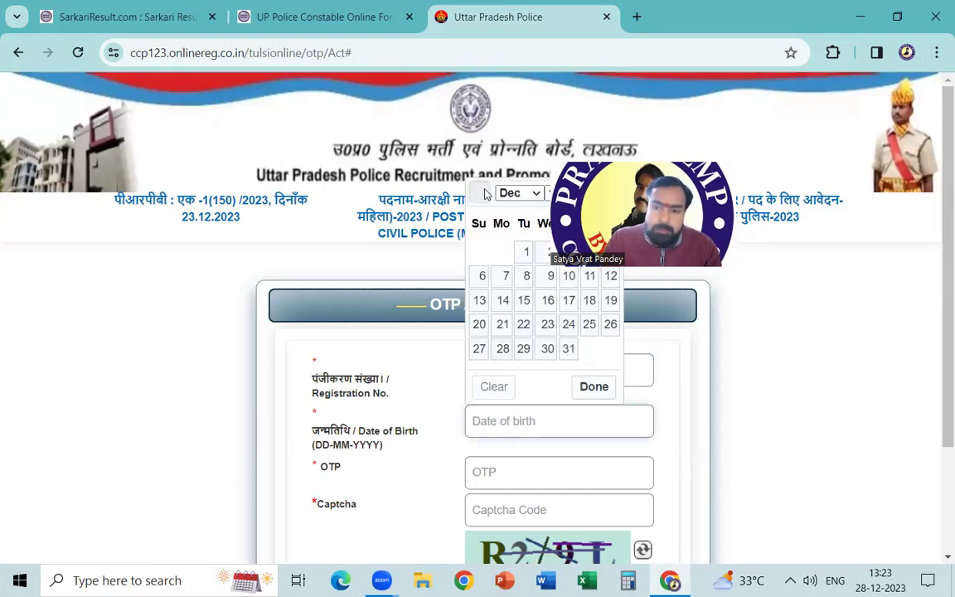
{"action": "key", "text": "ctrl+a"}
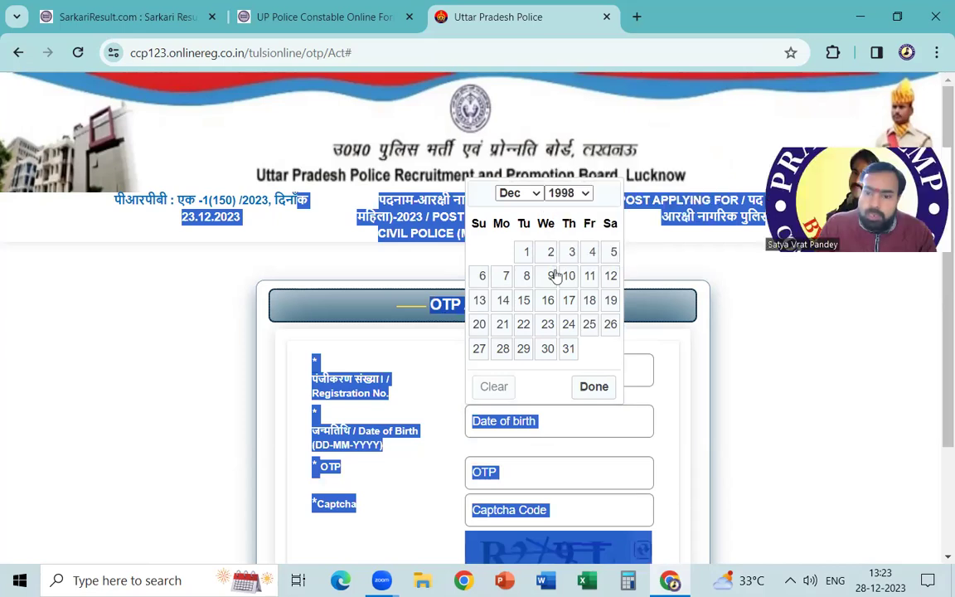
{"action": "left_click", "coordinate": [550, 251]}
{"action": "left_click", "coordinate": [567, 476]}
Fill in the received OTP and the displayed captcha code, then submit for activation.
{"action": "scroll", "coordinate": [547, 484], "scroll_direction": "down", "scroll_amount": 1}
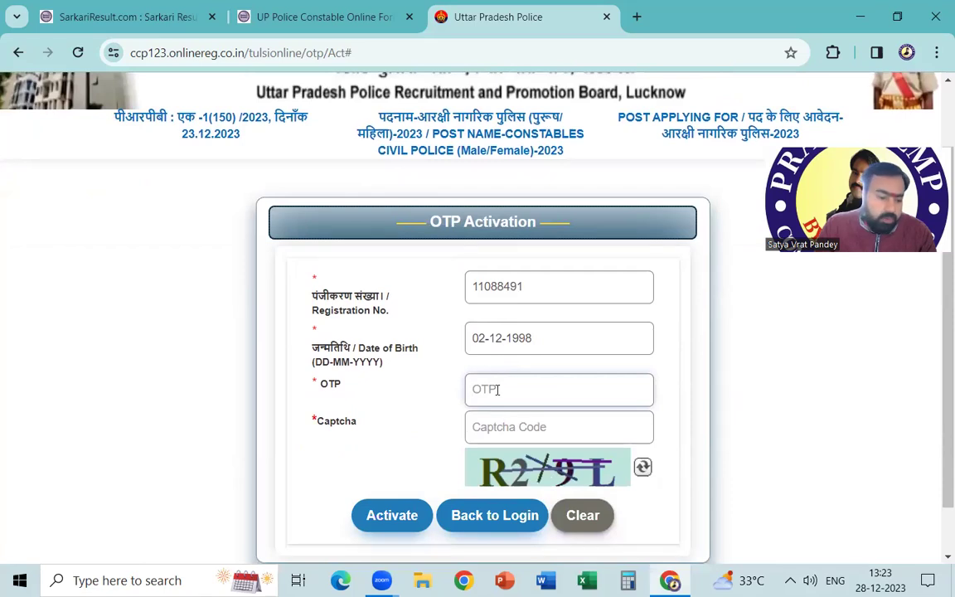
{"action": "left_click", "coordinate": [493, 430]}
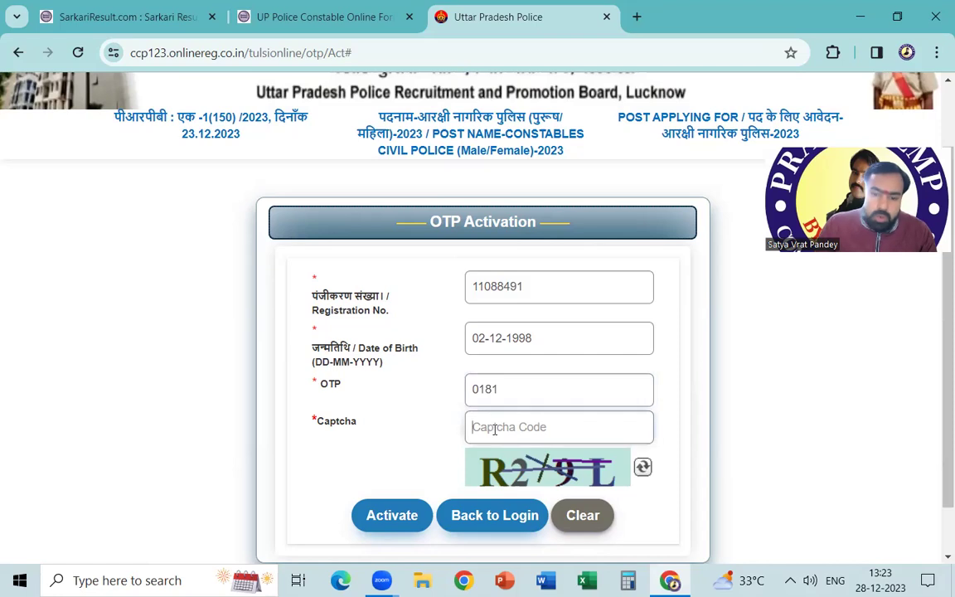
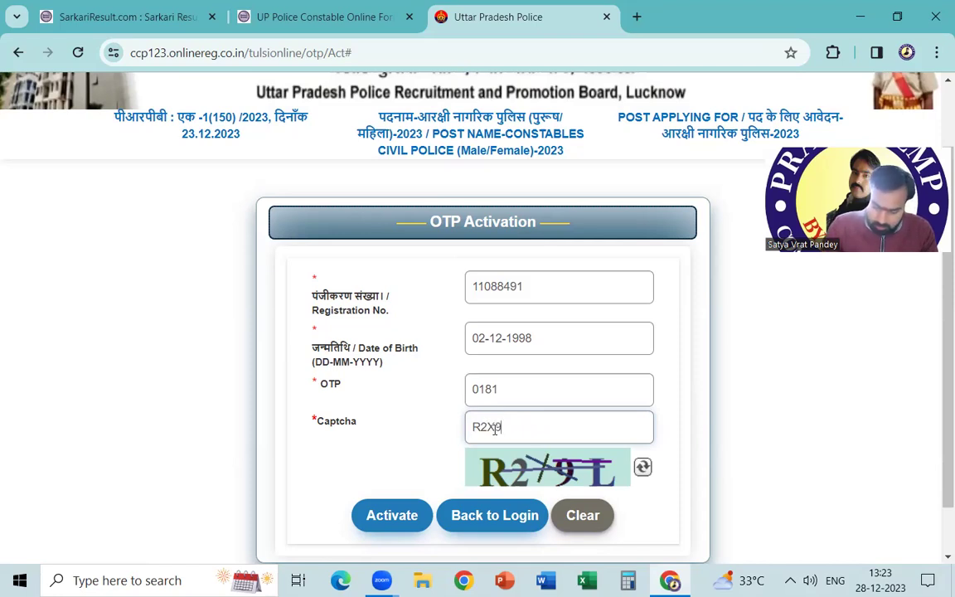
{"action": "left_click", "coordinate": [395, 516]}
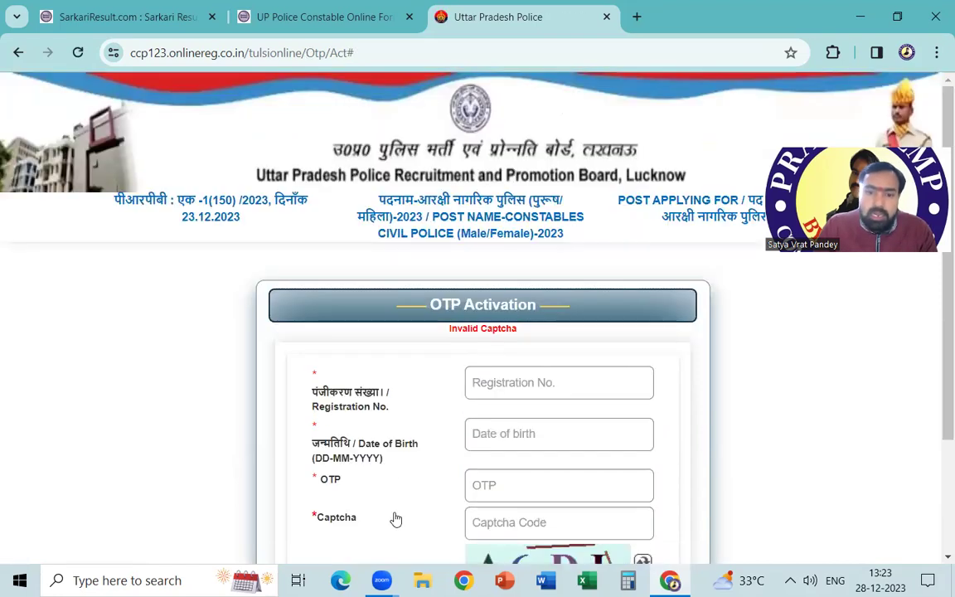
After the Invalid Captcha rejection, return to the emptied Date of birth and Registration No. fields to start over.
{"action": "scroll", "coordinate": [534, 477], "scroll_direction": "down", "scroll_amount": 2}
{"action": "left_click", "coordinate": [505, 282]}
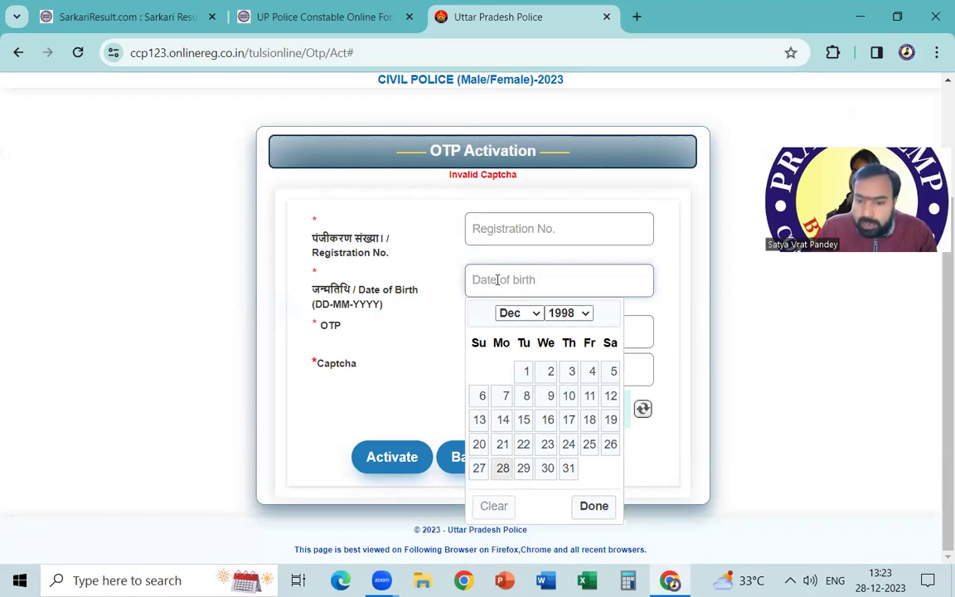
{"action": "left_click", "coordinate": [530, 236]}
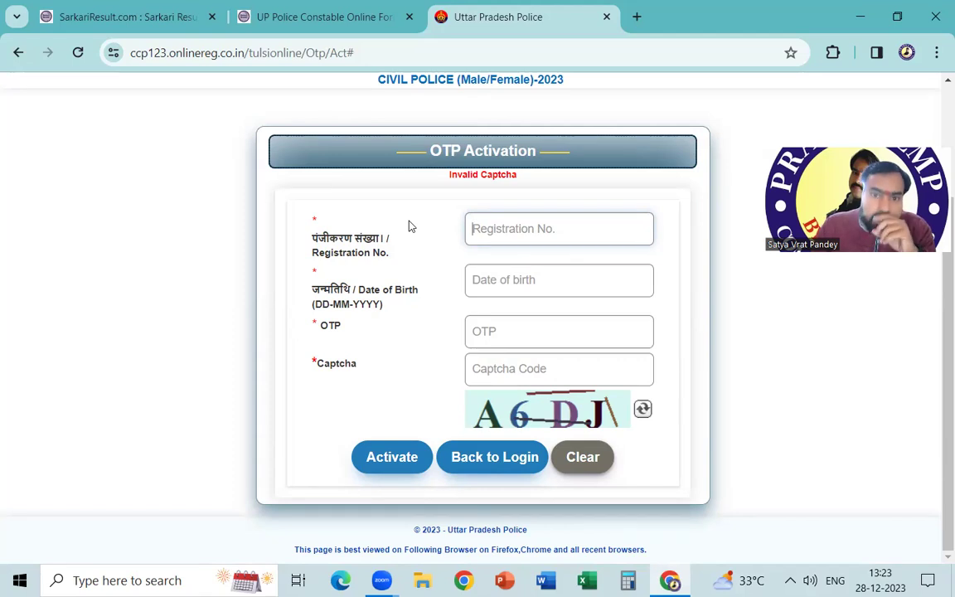
{"action": "left_click", "coordinate": [68, 196]}
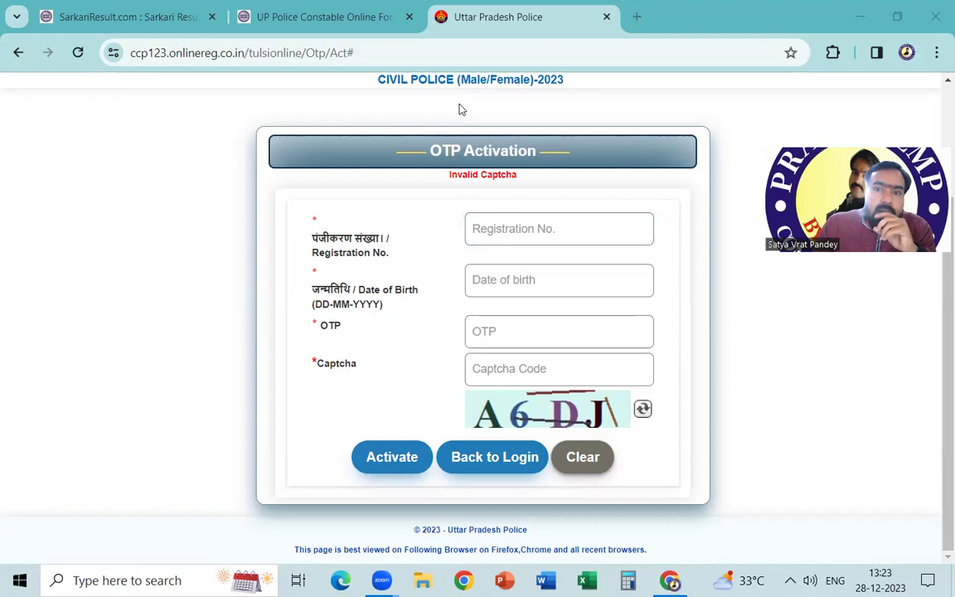